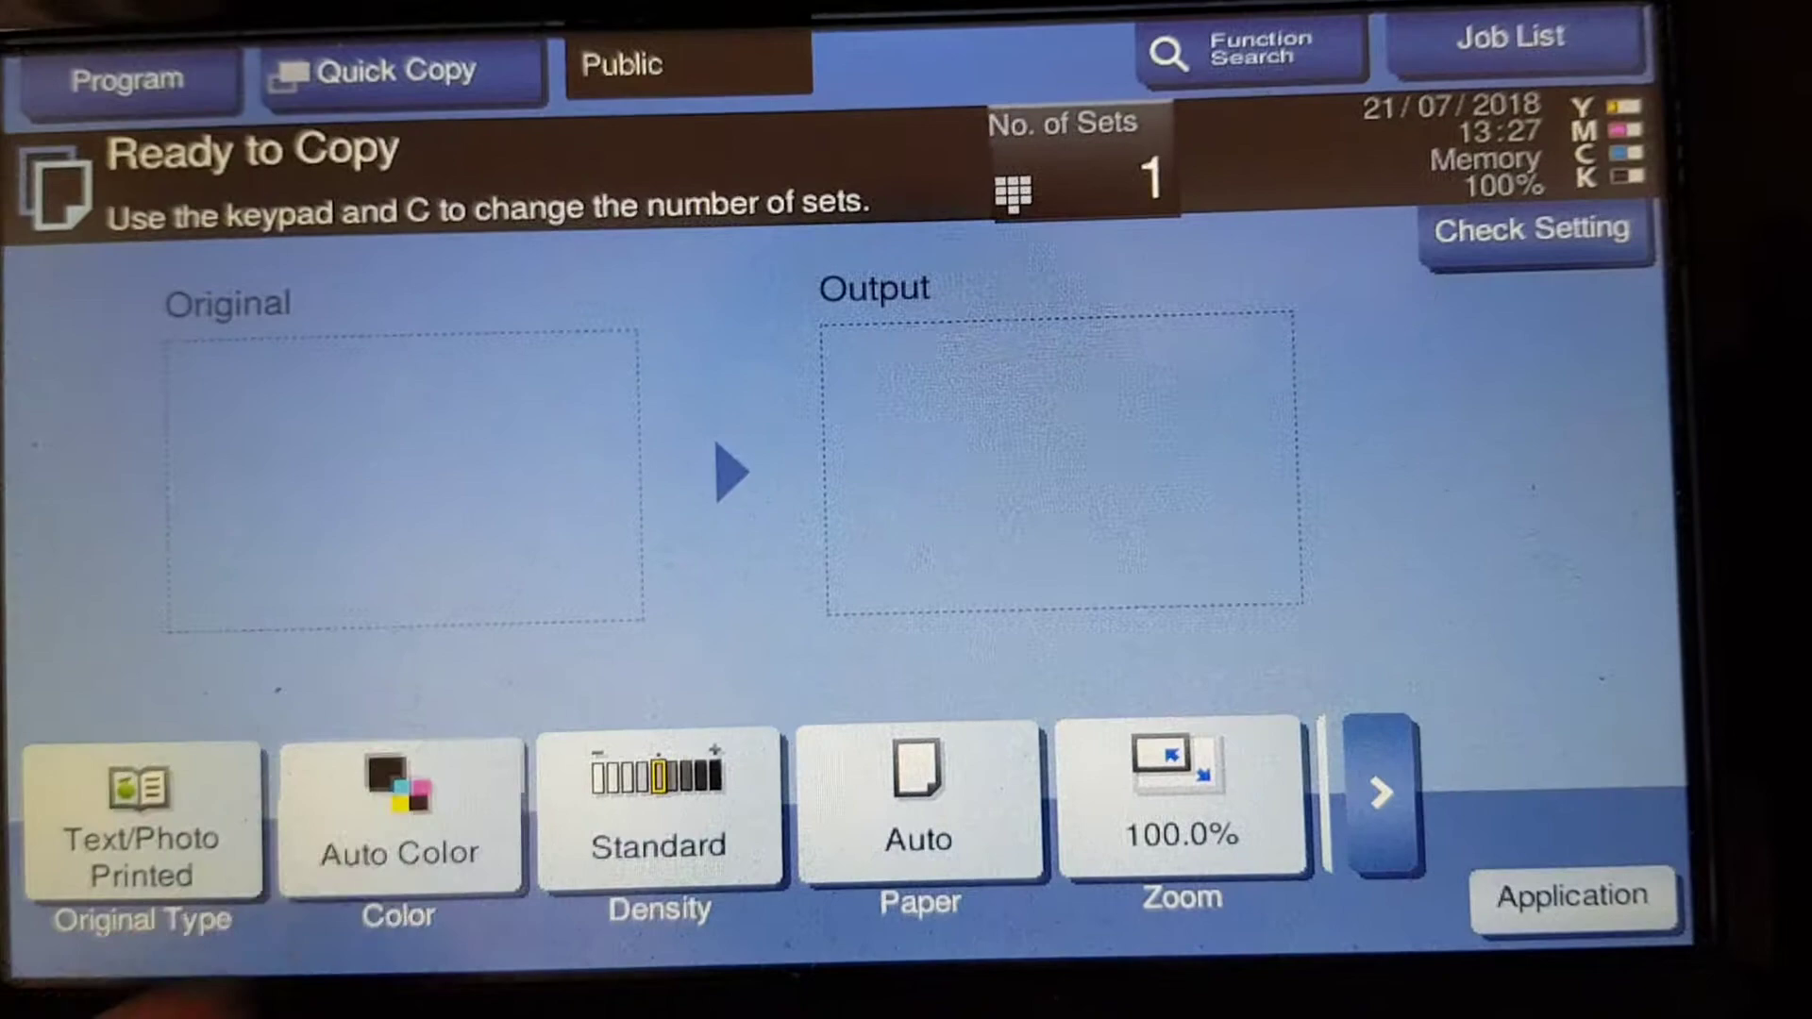
# - Set copying to Full Color on A4 paper from Tray 1
pyautogui.click(404, 807)
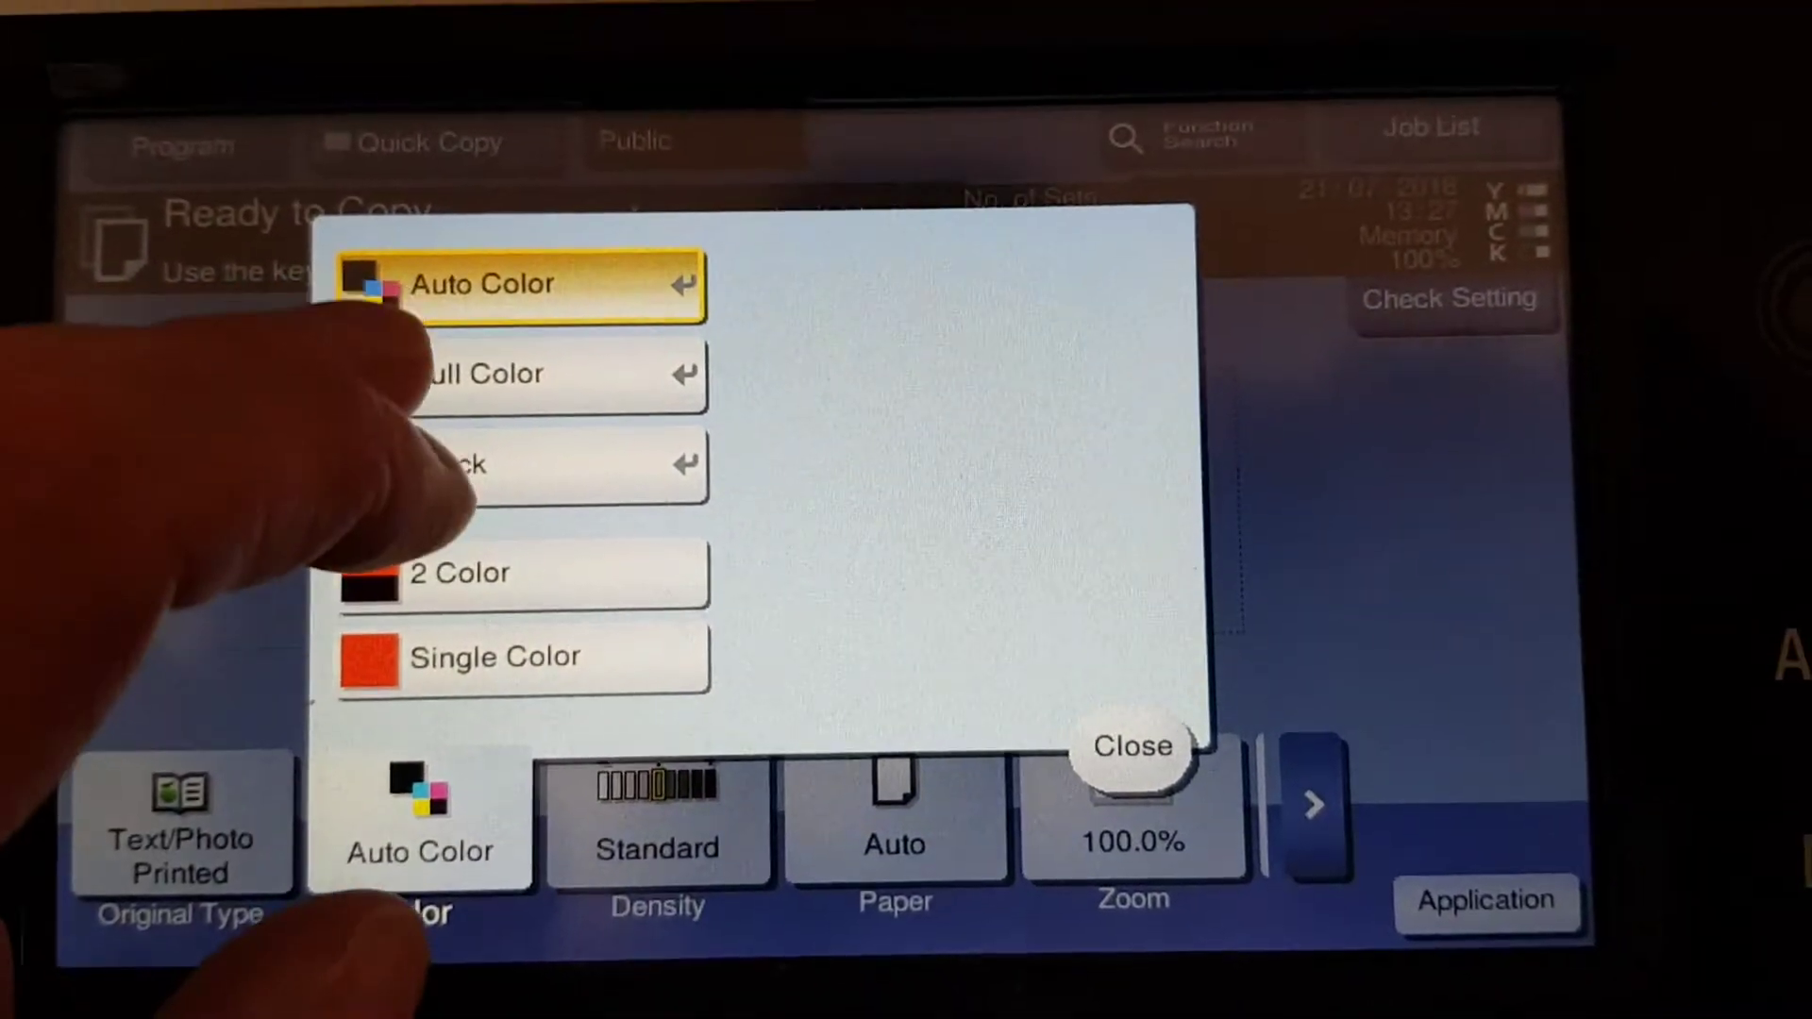
pyautogui.click(572, 329)
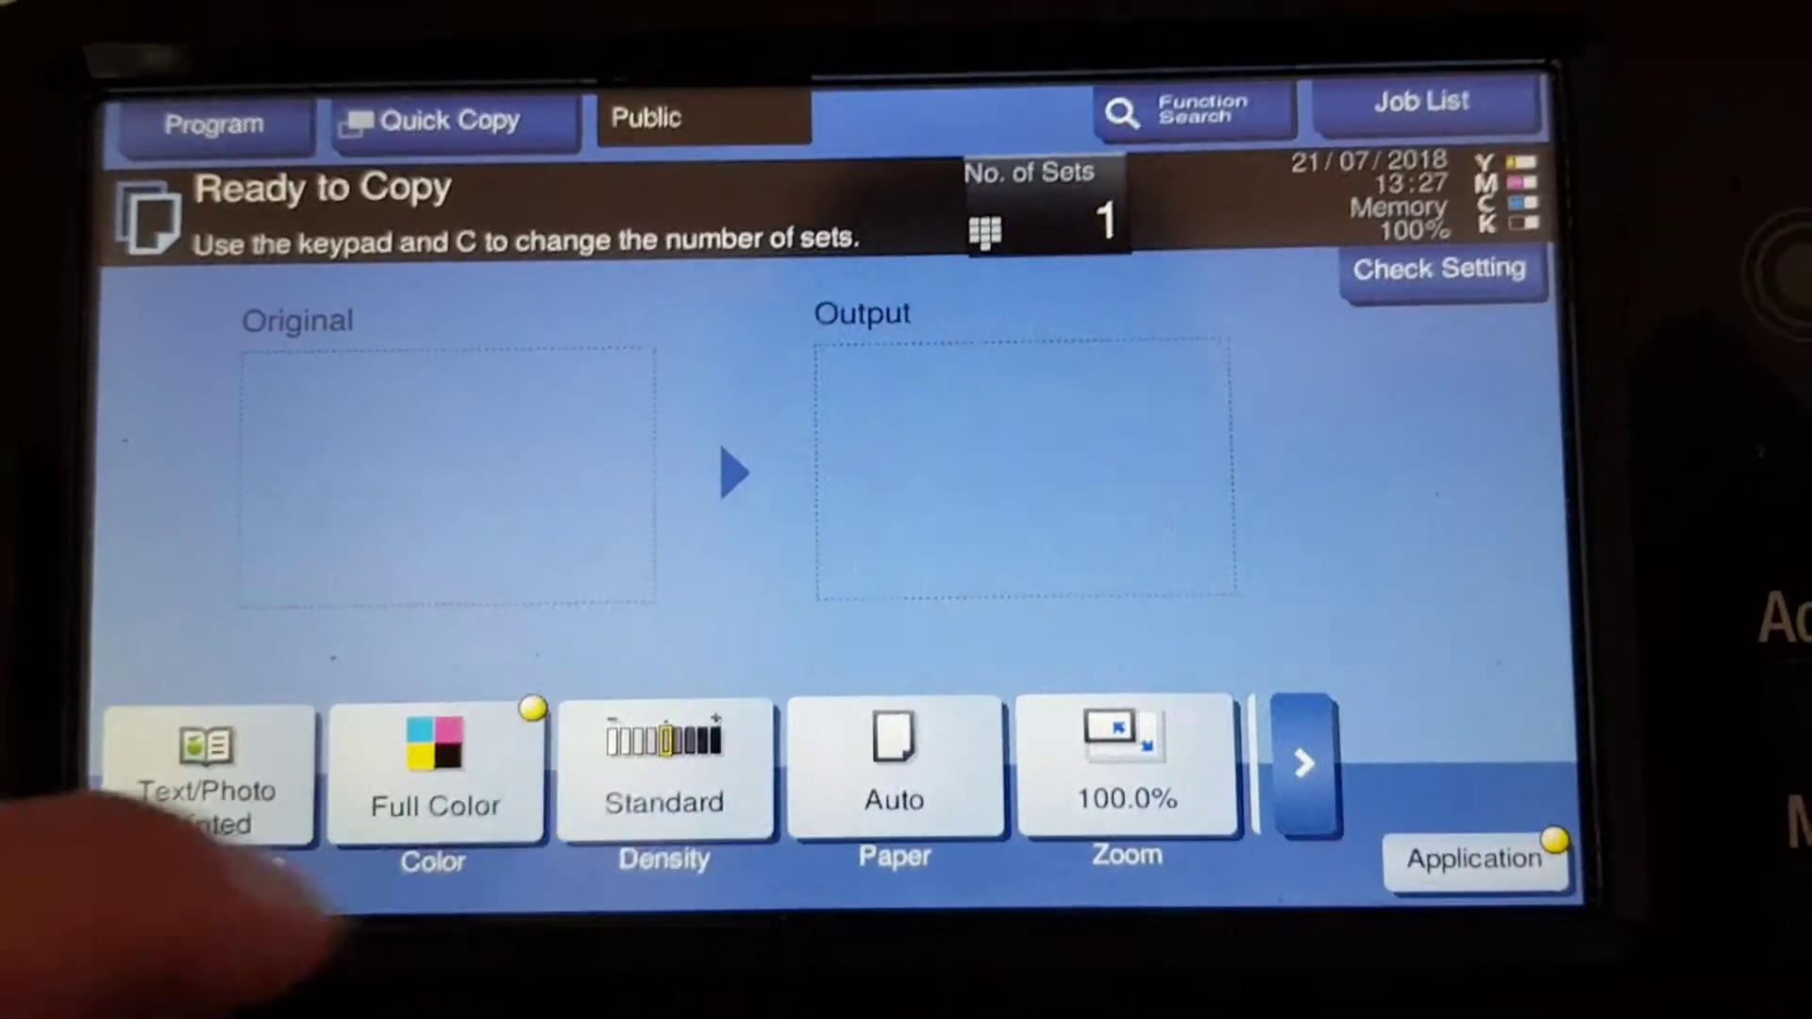
pyautogui.click(943, 736)
pyautogui.click(716, 365)
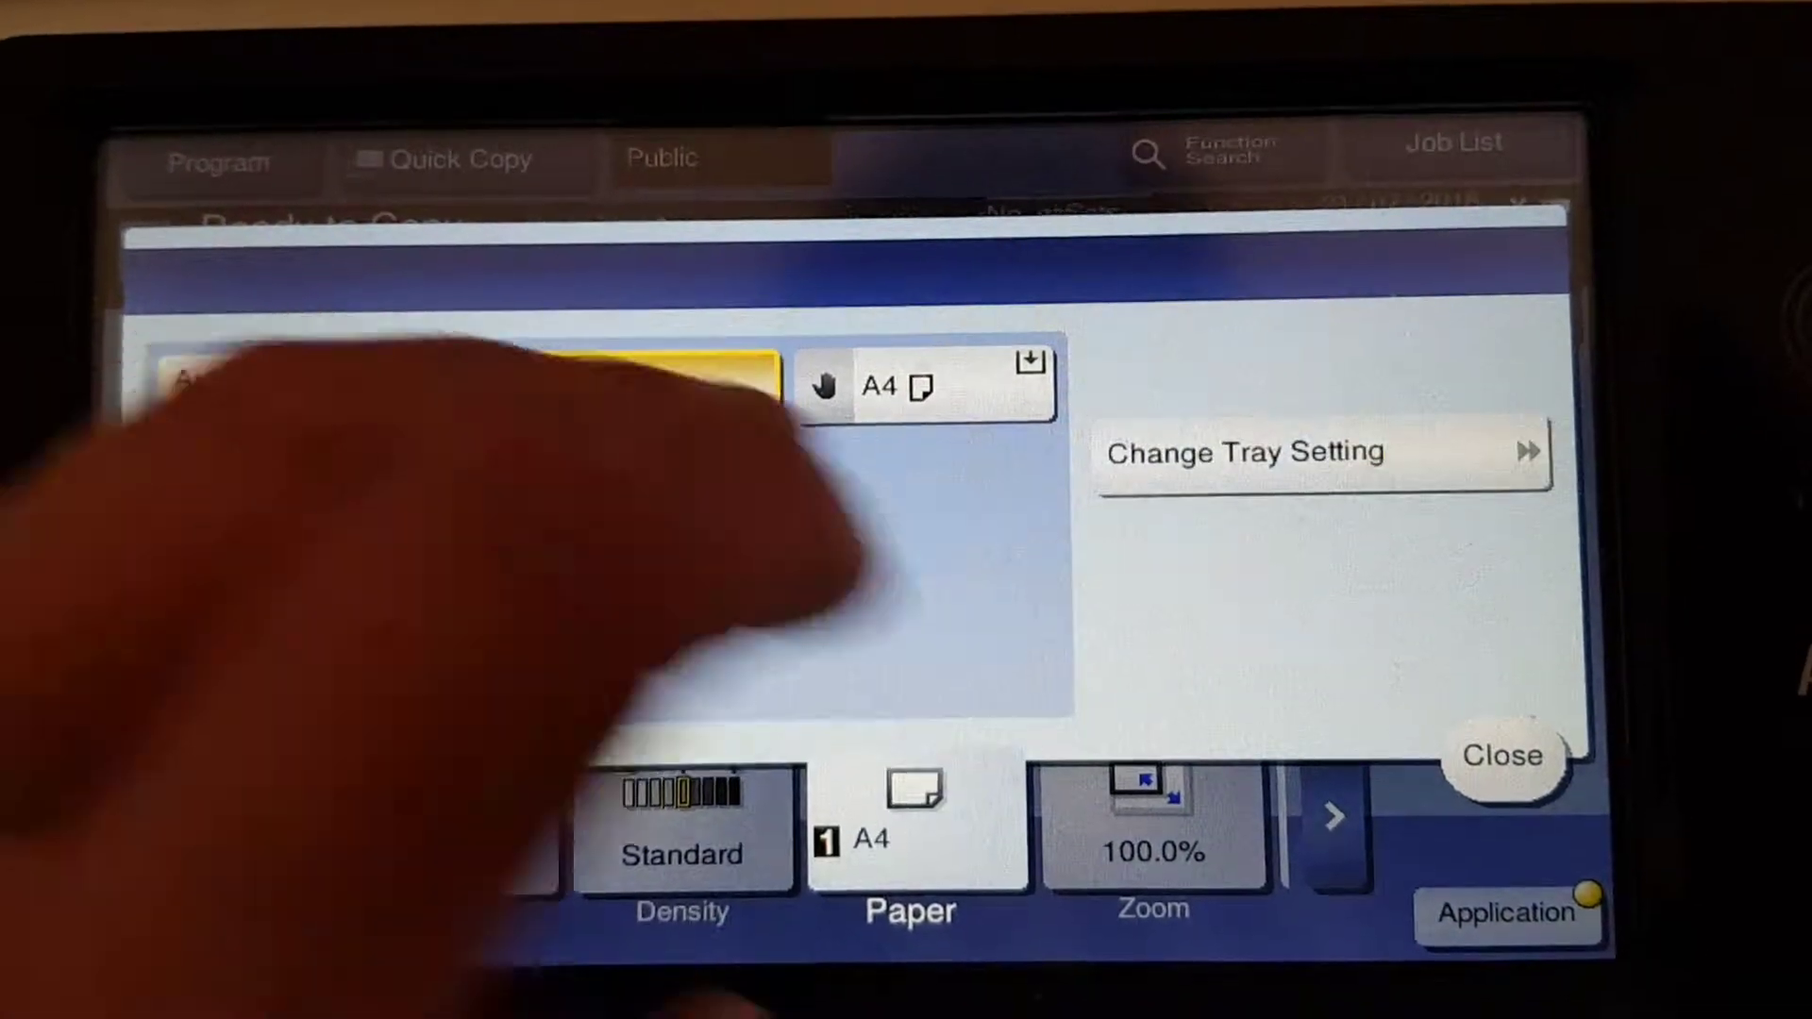
pyautogui.click(1539, 725)
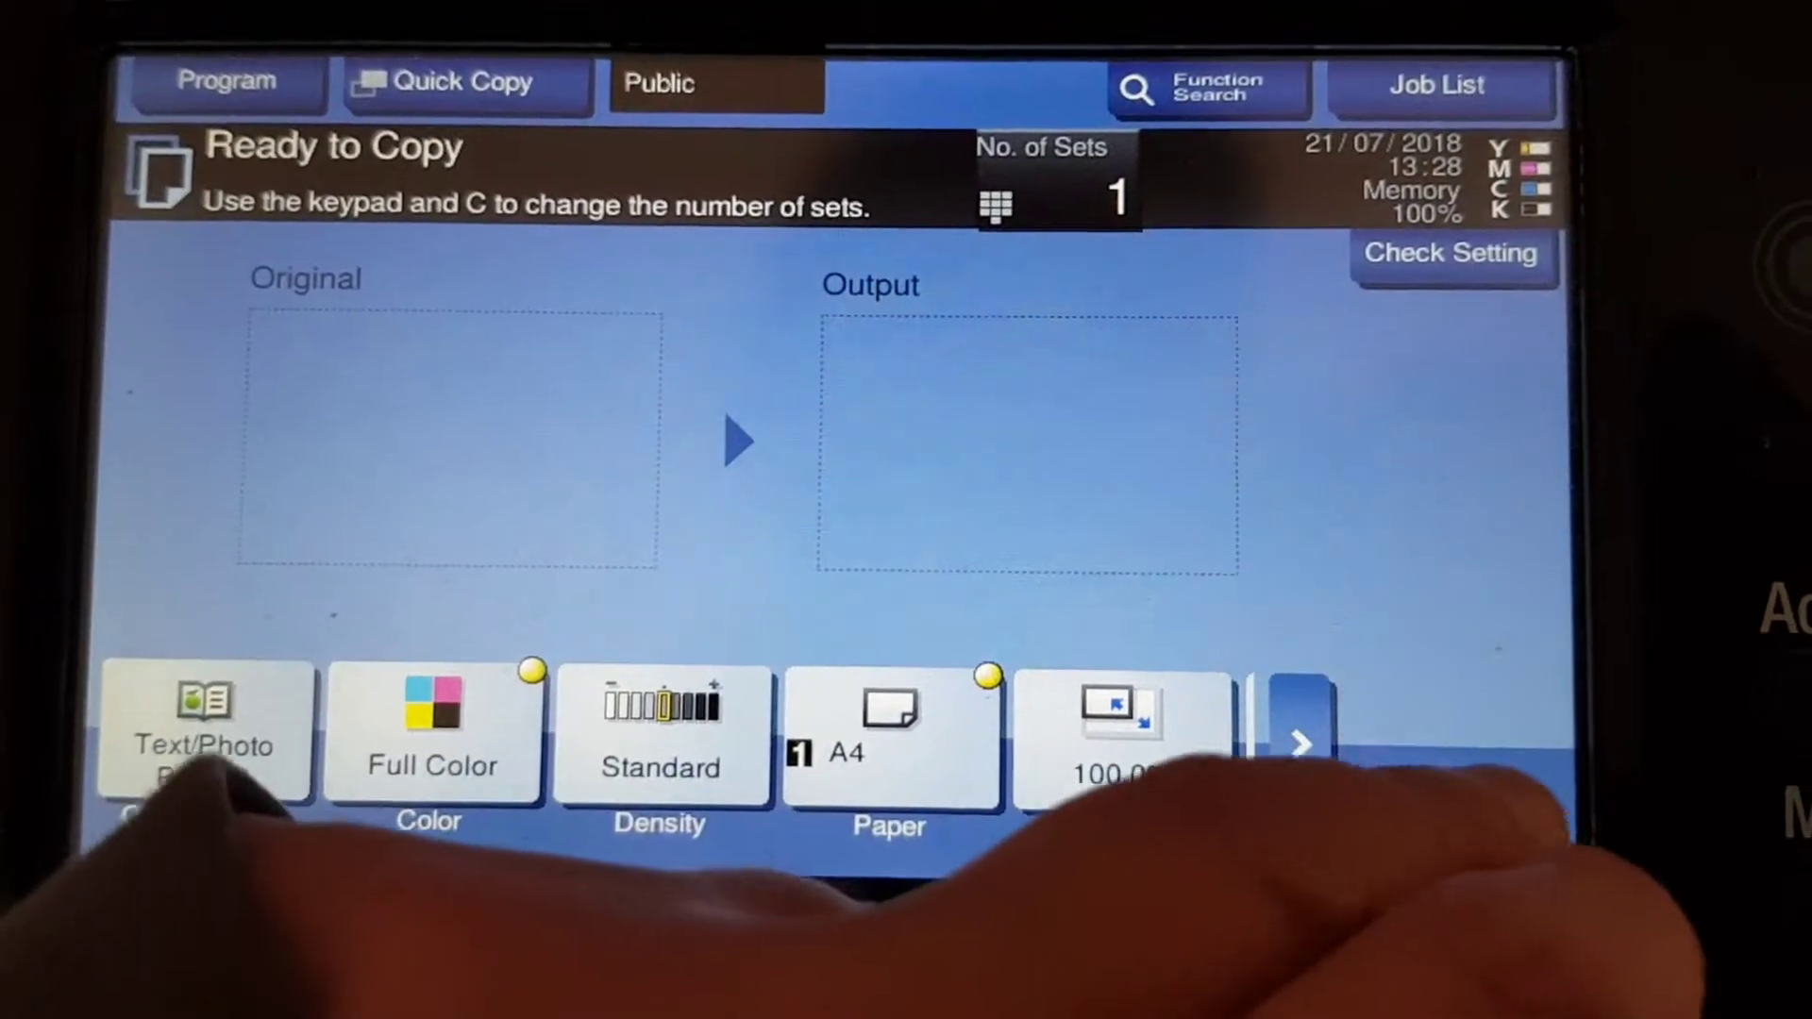
# - Bring up the Application settings scrolled to Edit Color/Layout
pyautogui.click(1483, 864)
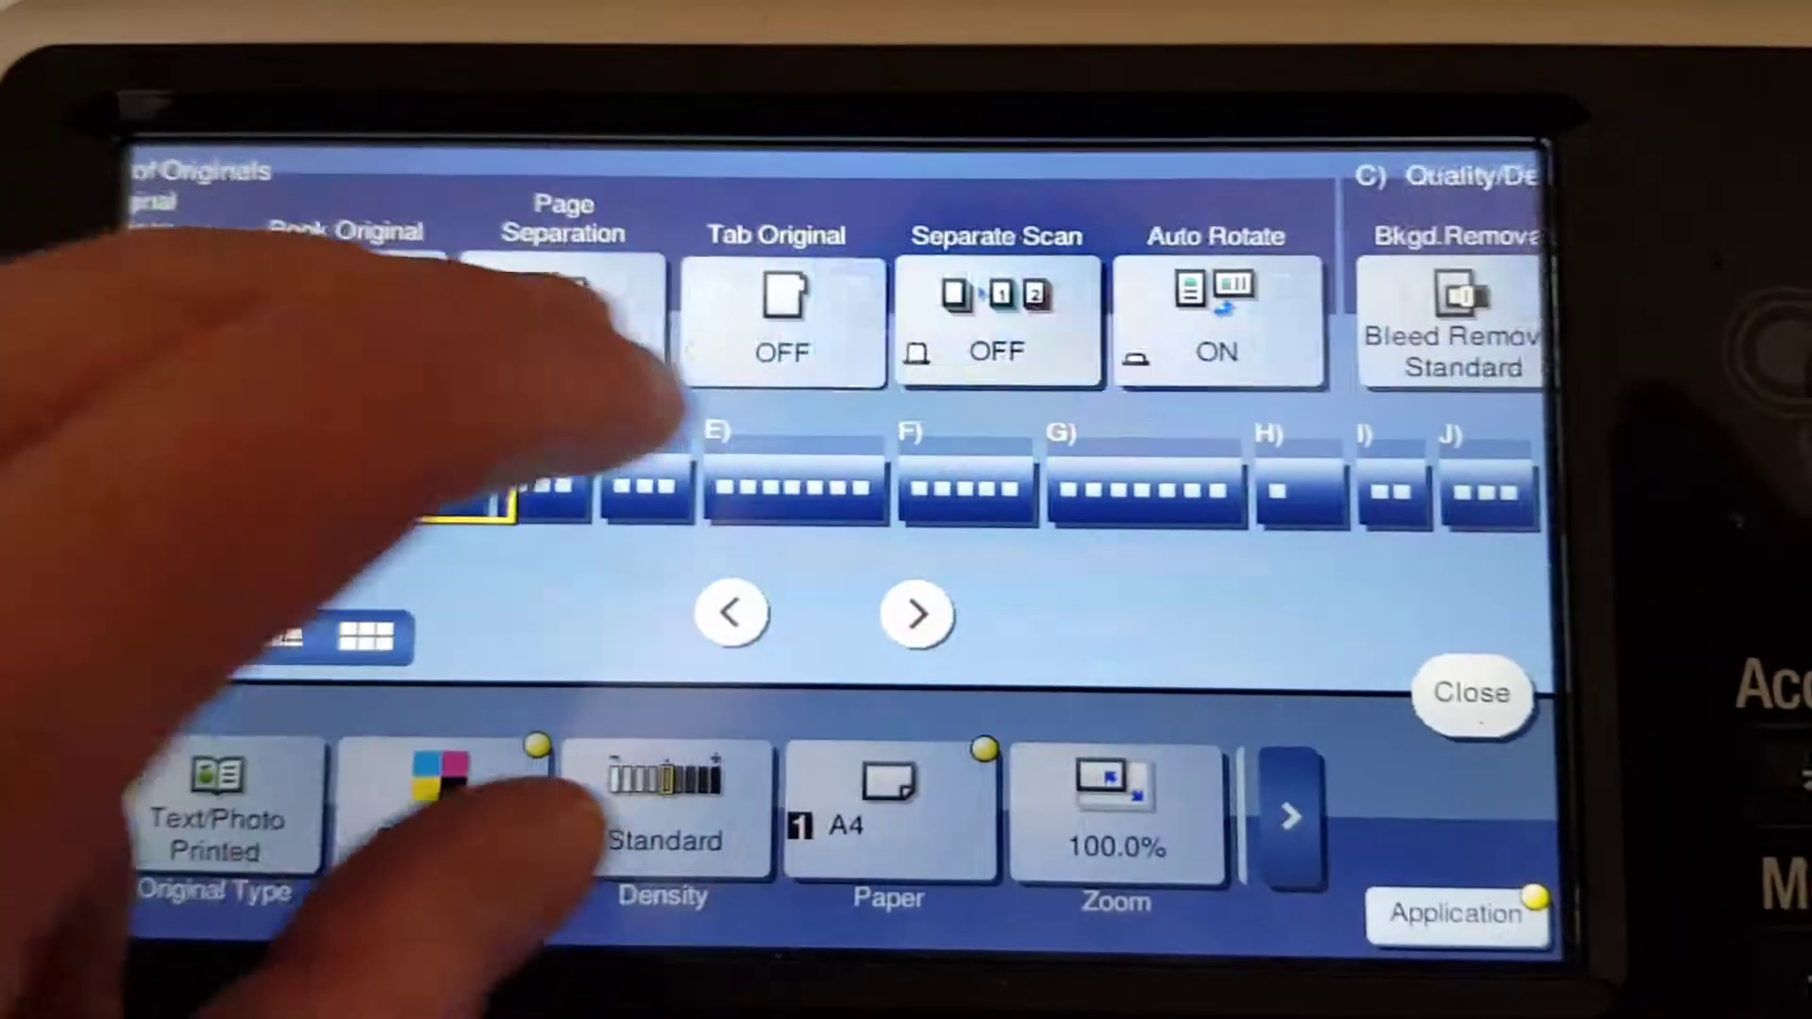
pyautogui.moveTo(793, 284); pyautogui.dragTo(340, 284)
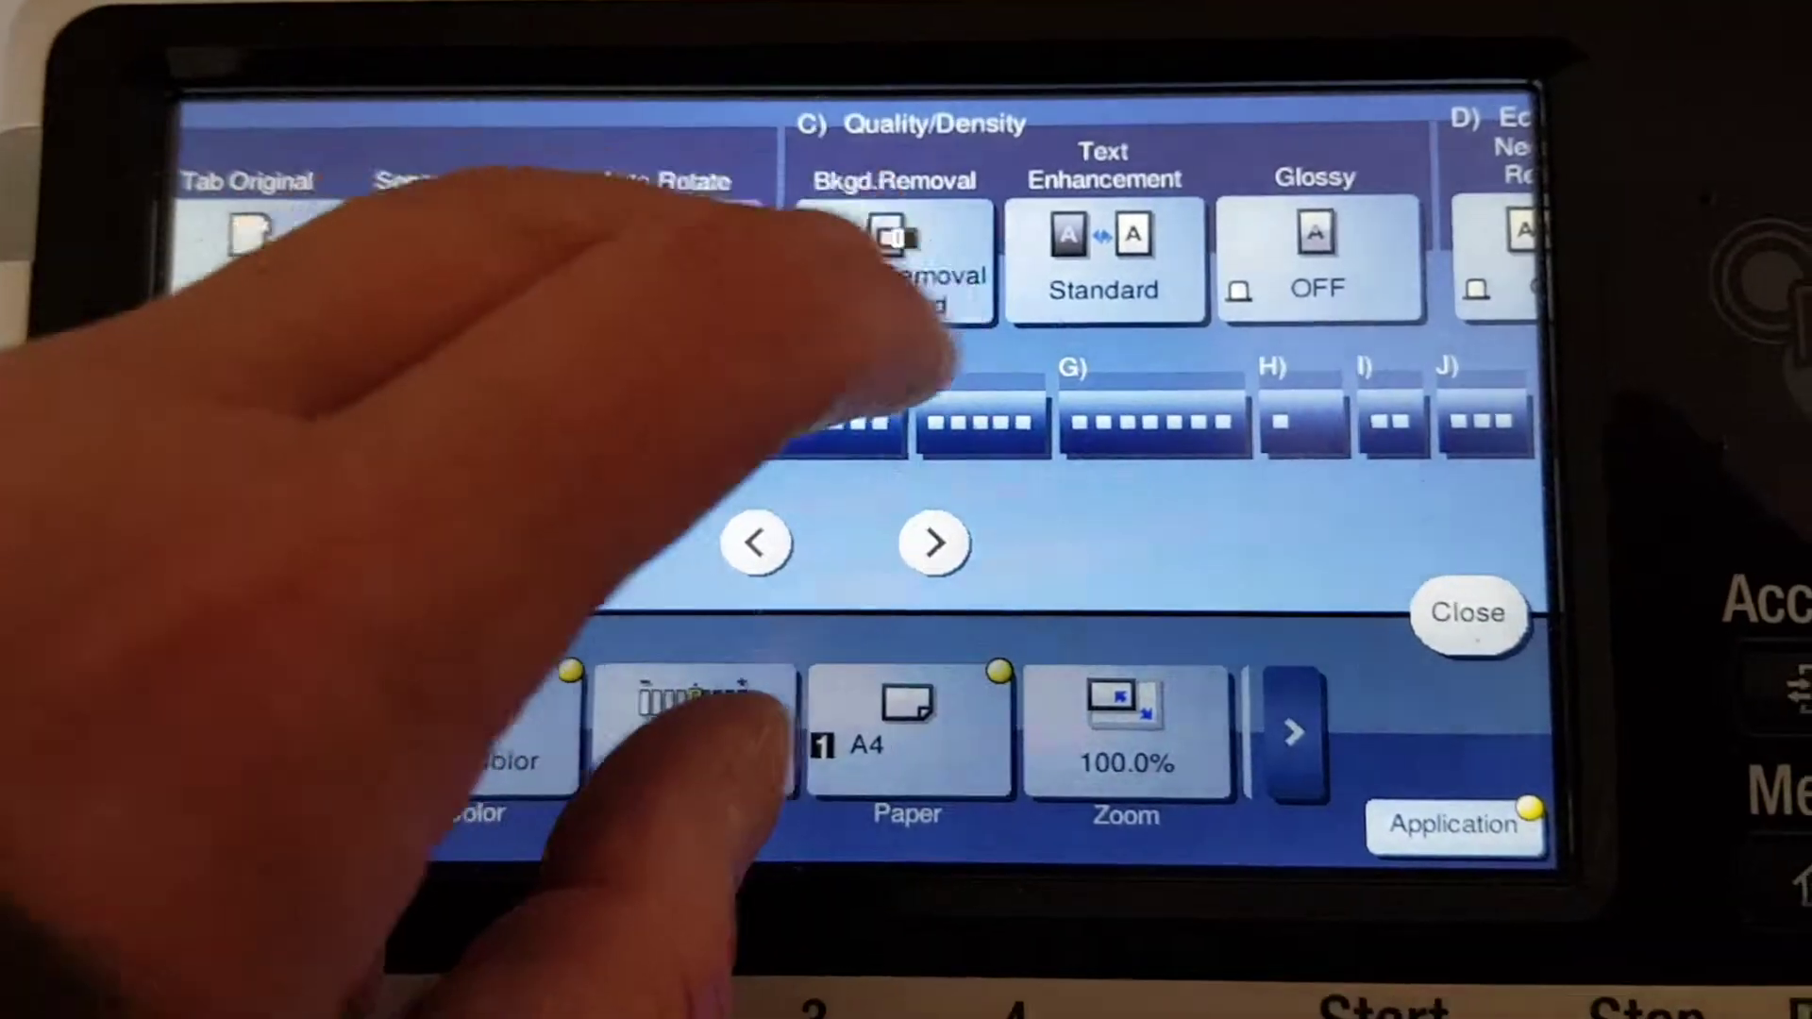
pyautogui.moveTo(906, 283); pyautogui.dragTo(341, 283)
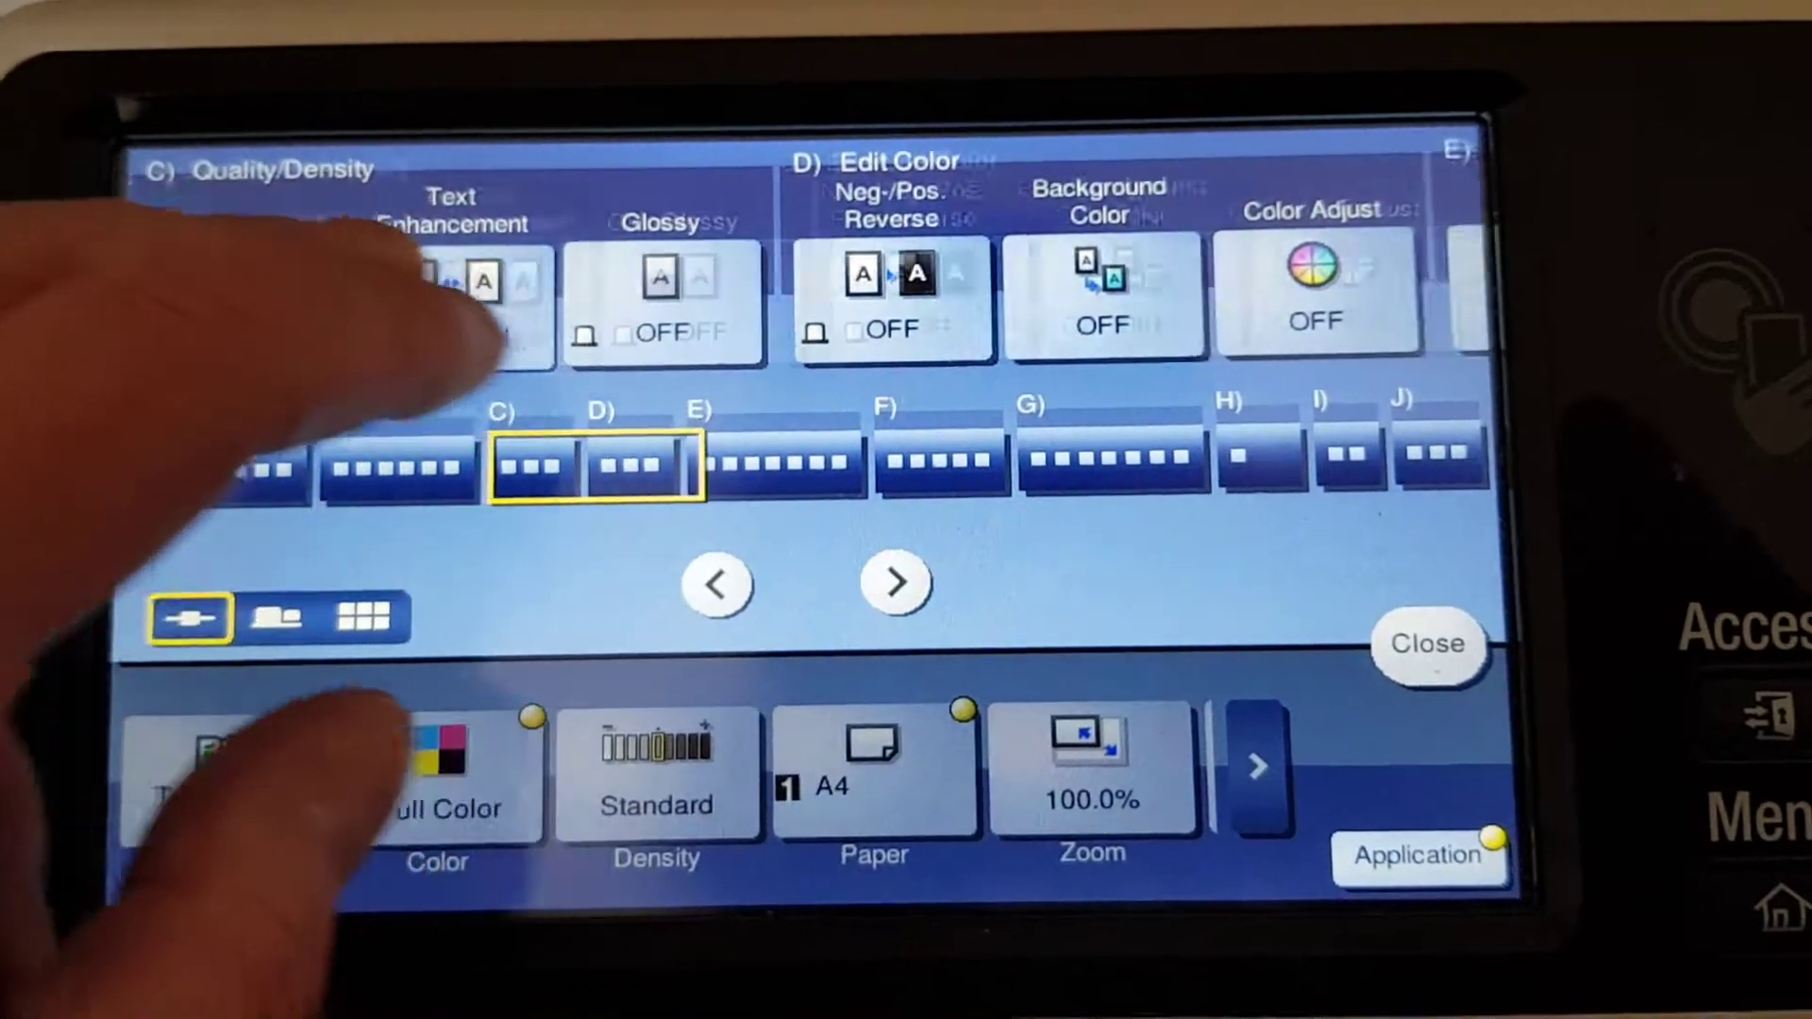
pyautogui.moveTo(794, 283); pyautogui.dragTo(339, 283)
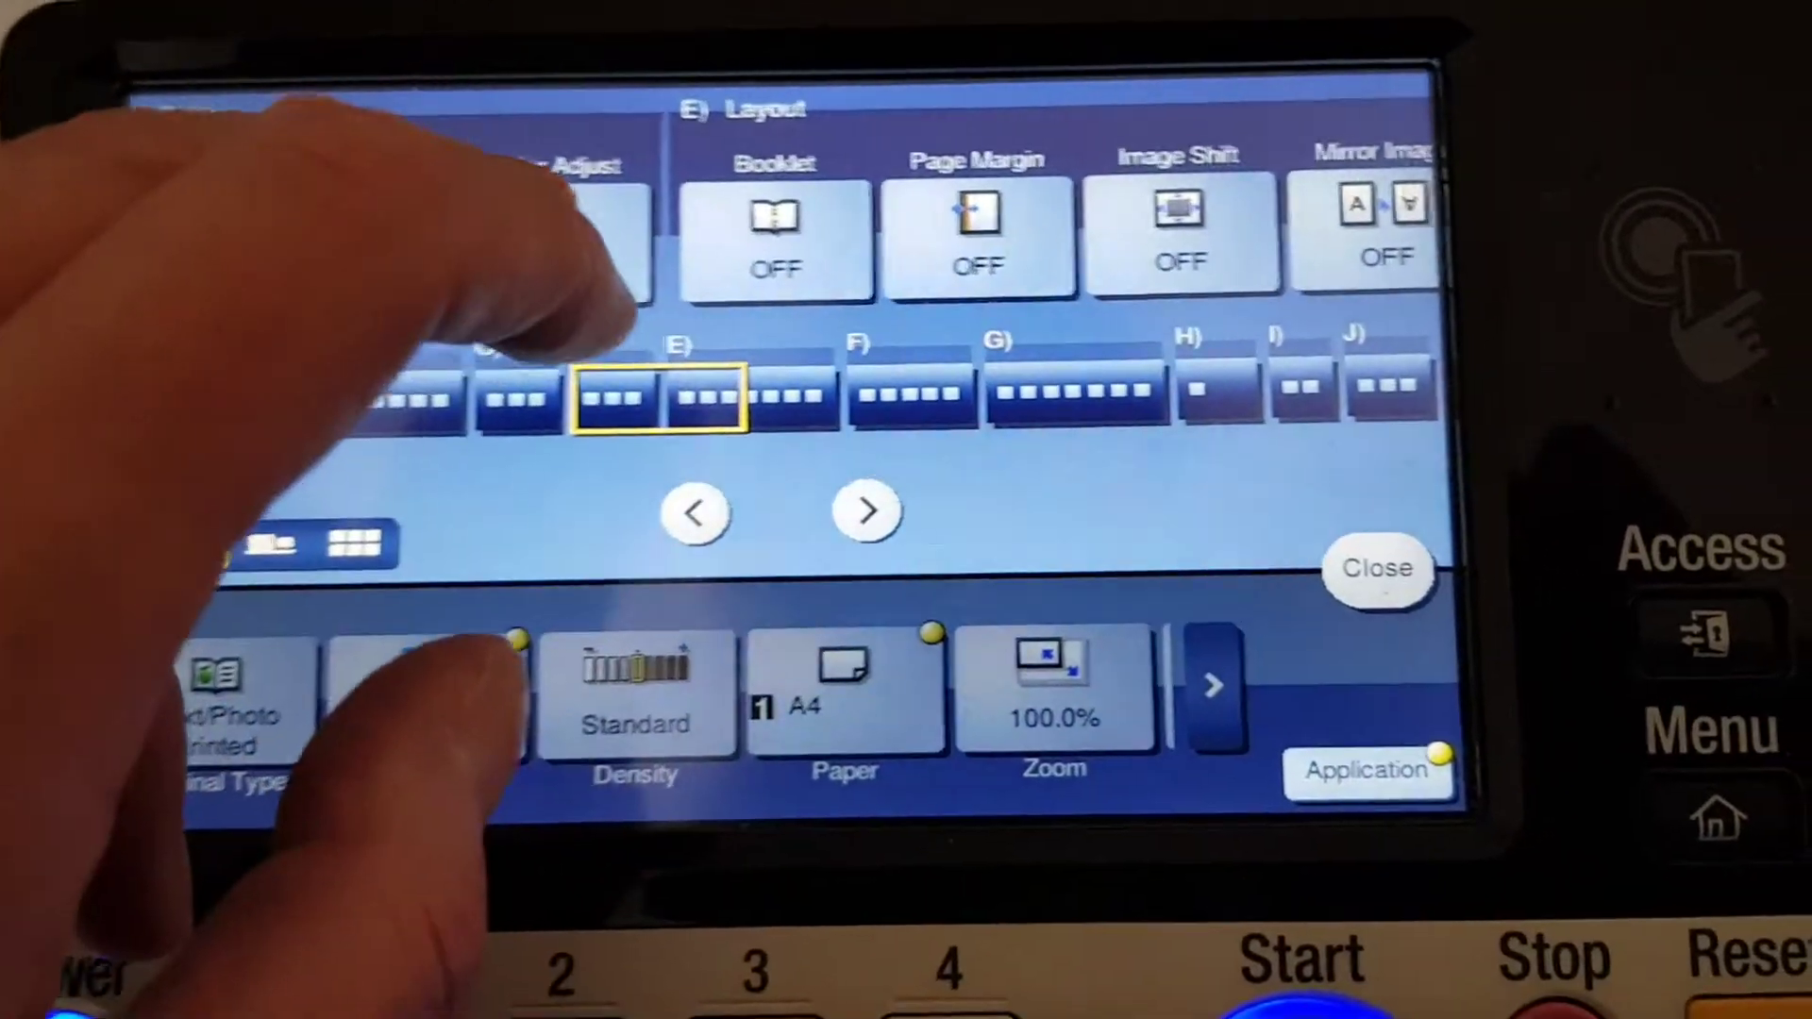
# - In Color Adjust, set Saturation to its maximum of +3
pyautogui.click(743, 262)
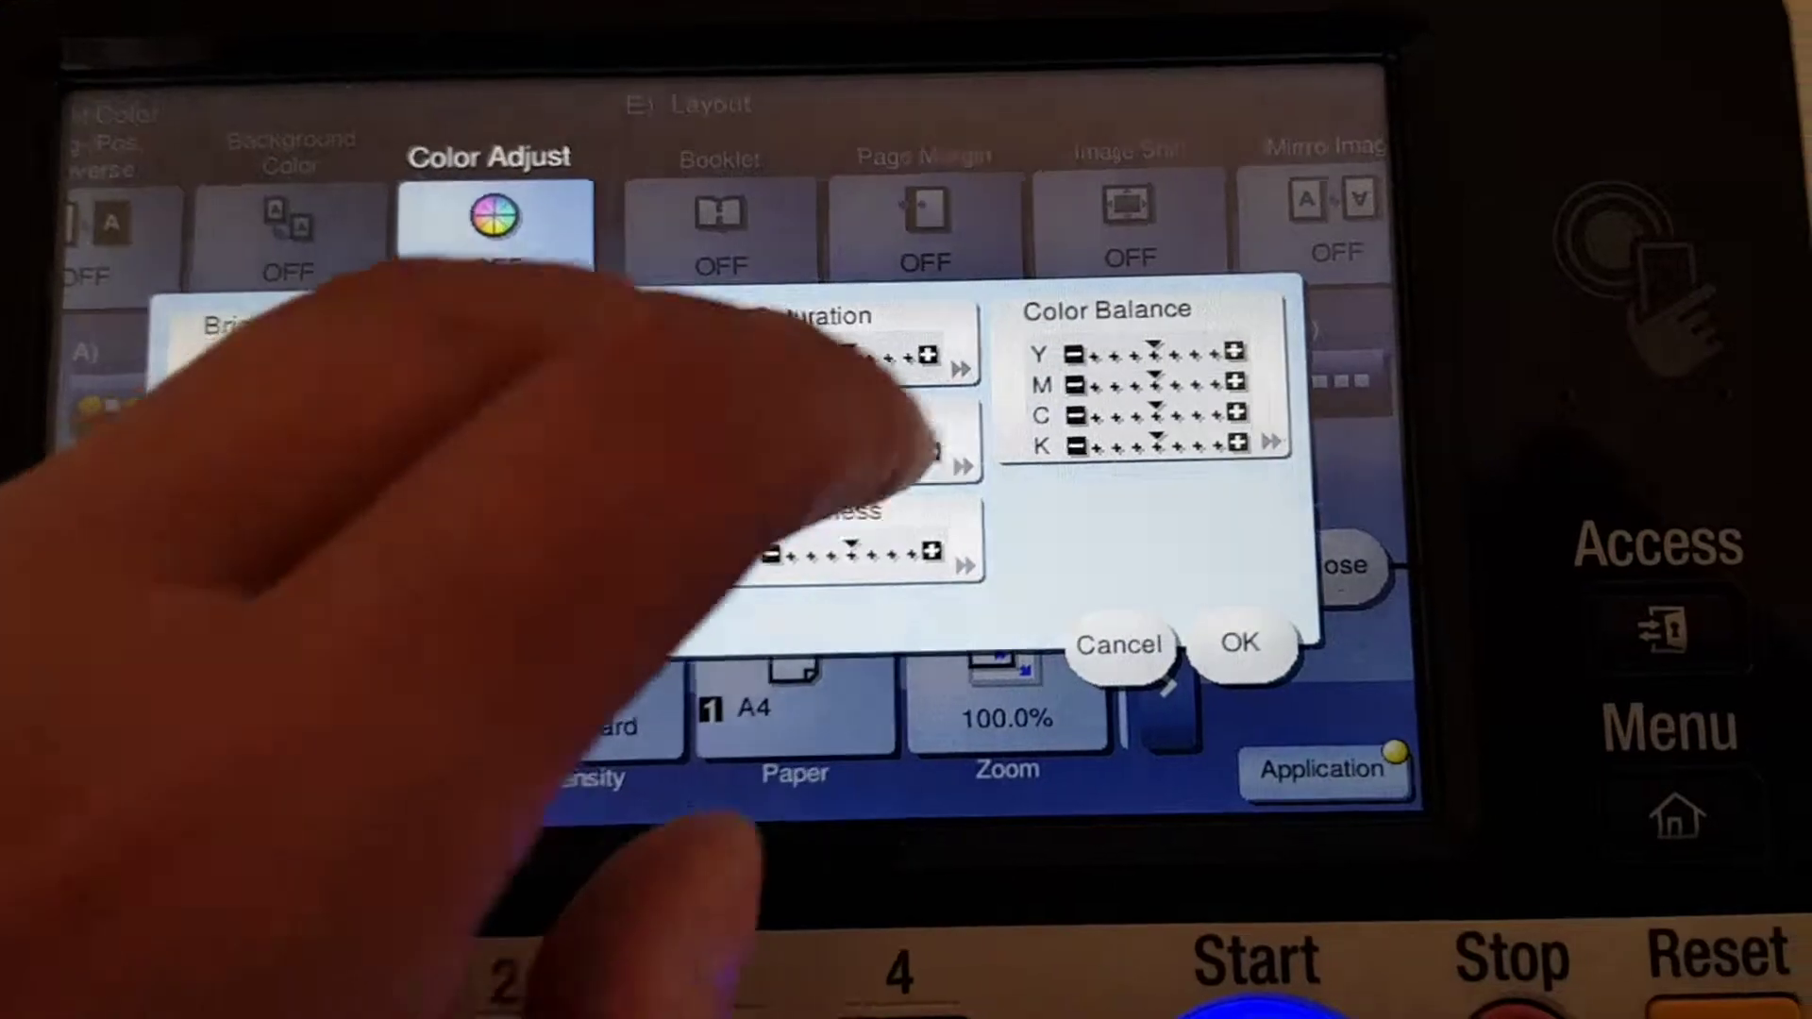
pyautogui.click(906, 372)
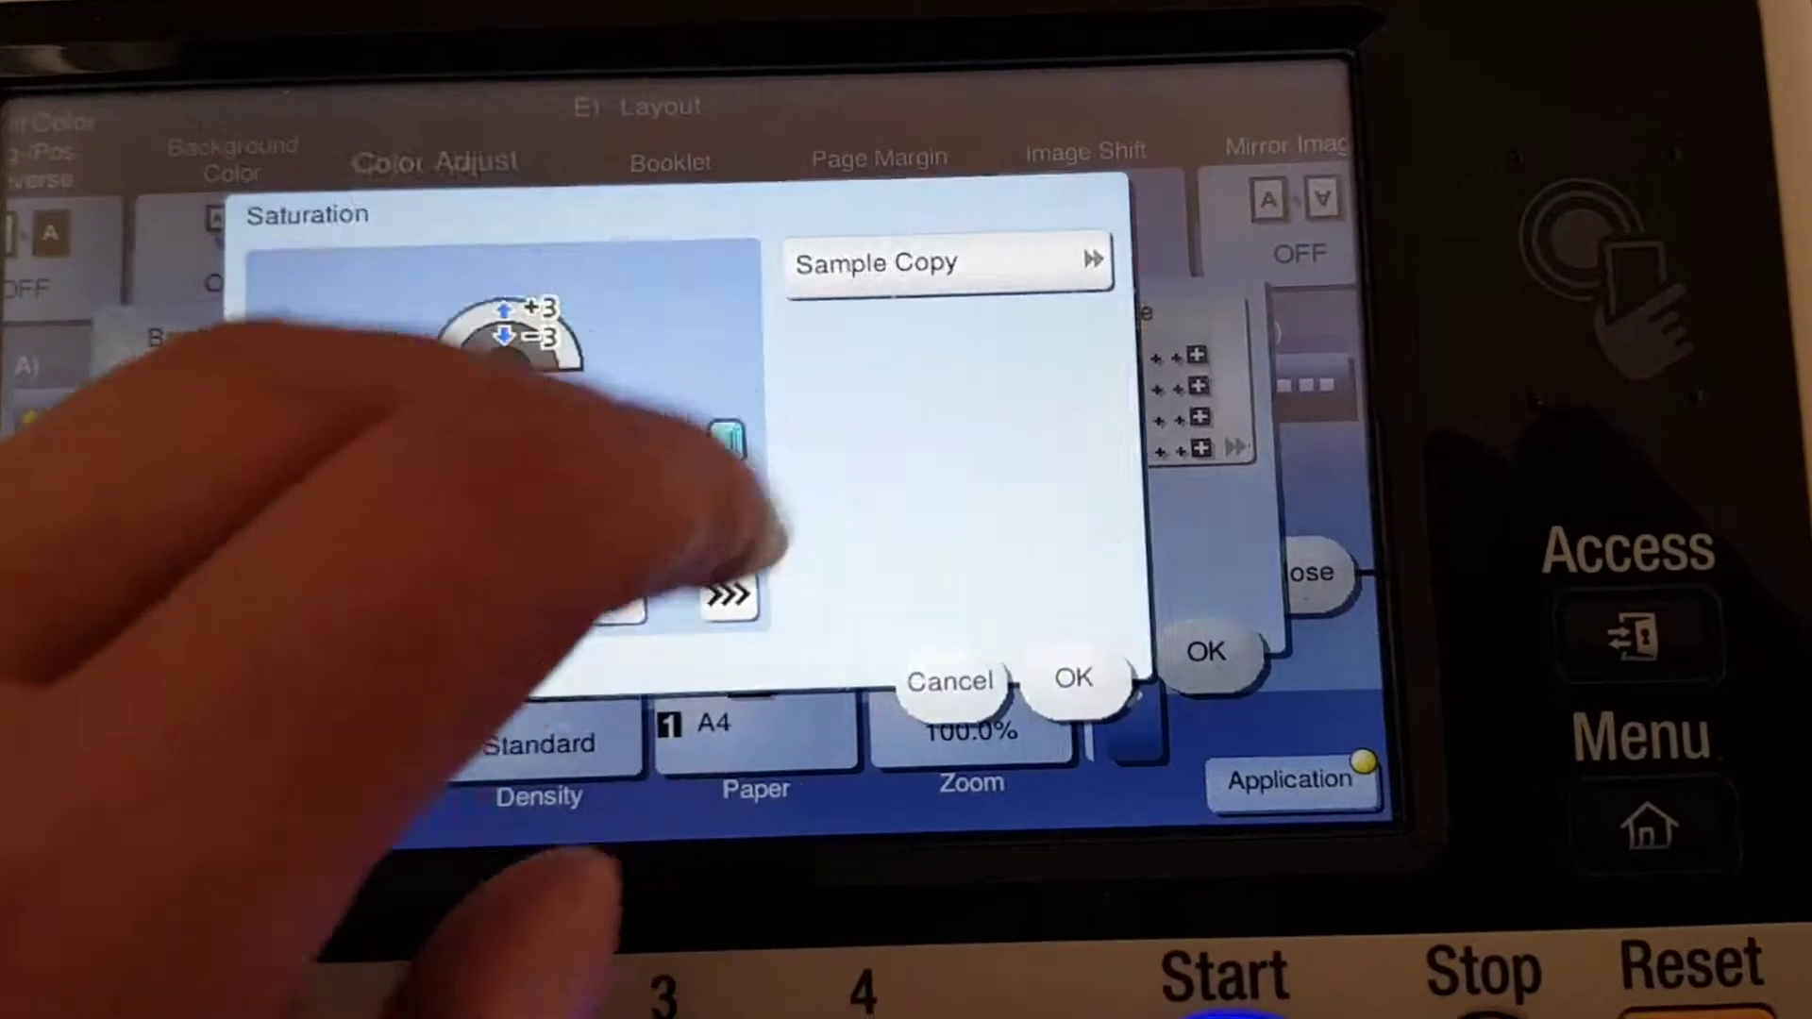
pyautogui.click(736, 454)
pyautogui.click(1035, 654)
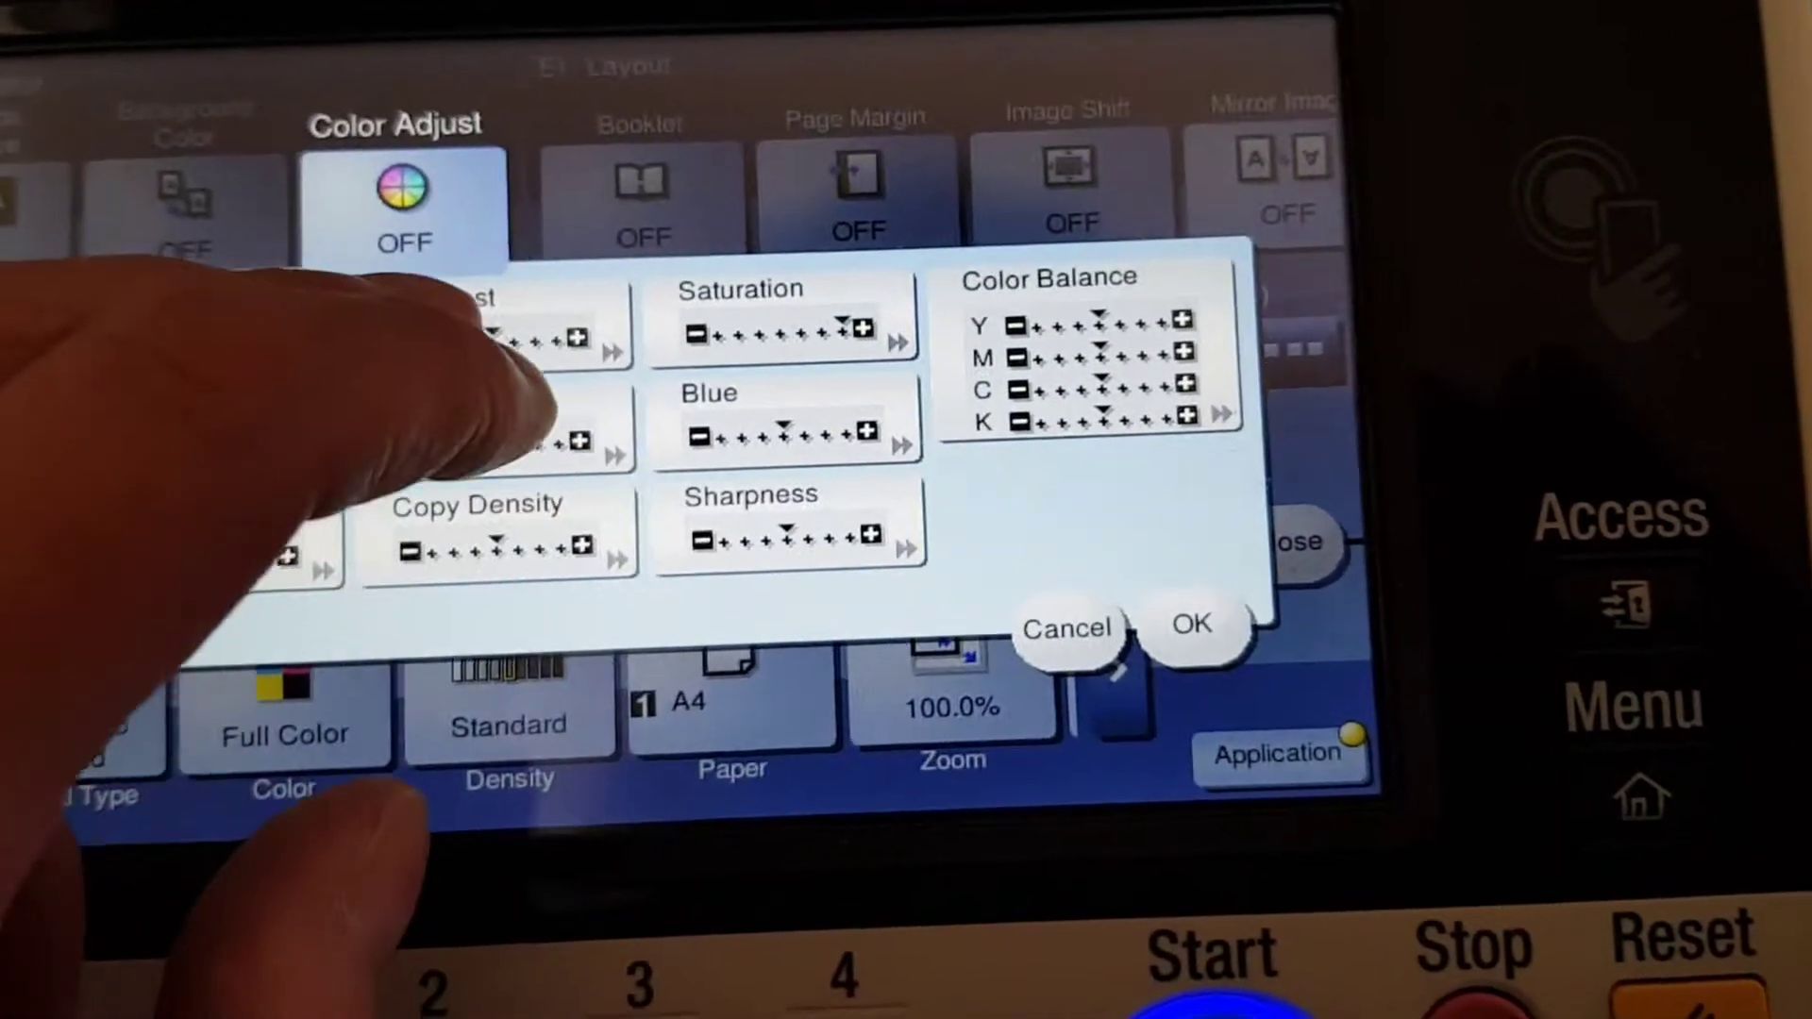
# - Leave Contrast at 0 and return Copy Density to neutral 0 after trying -3
pyautogui.click(466, 295)
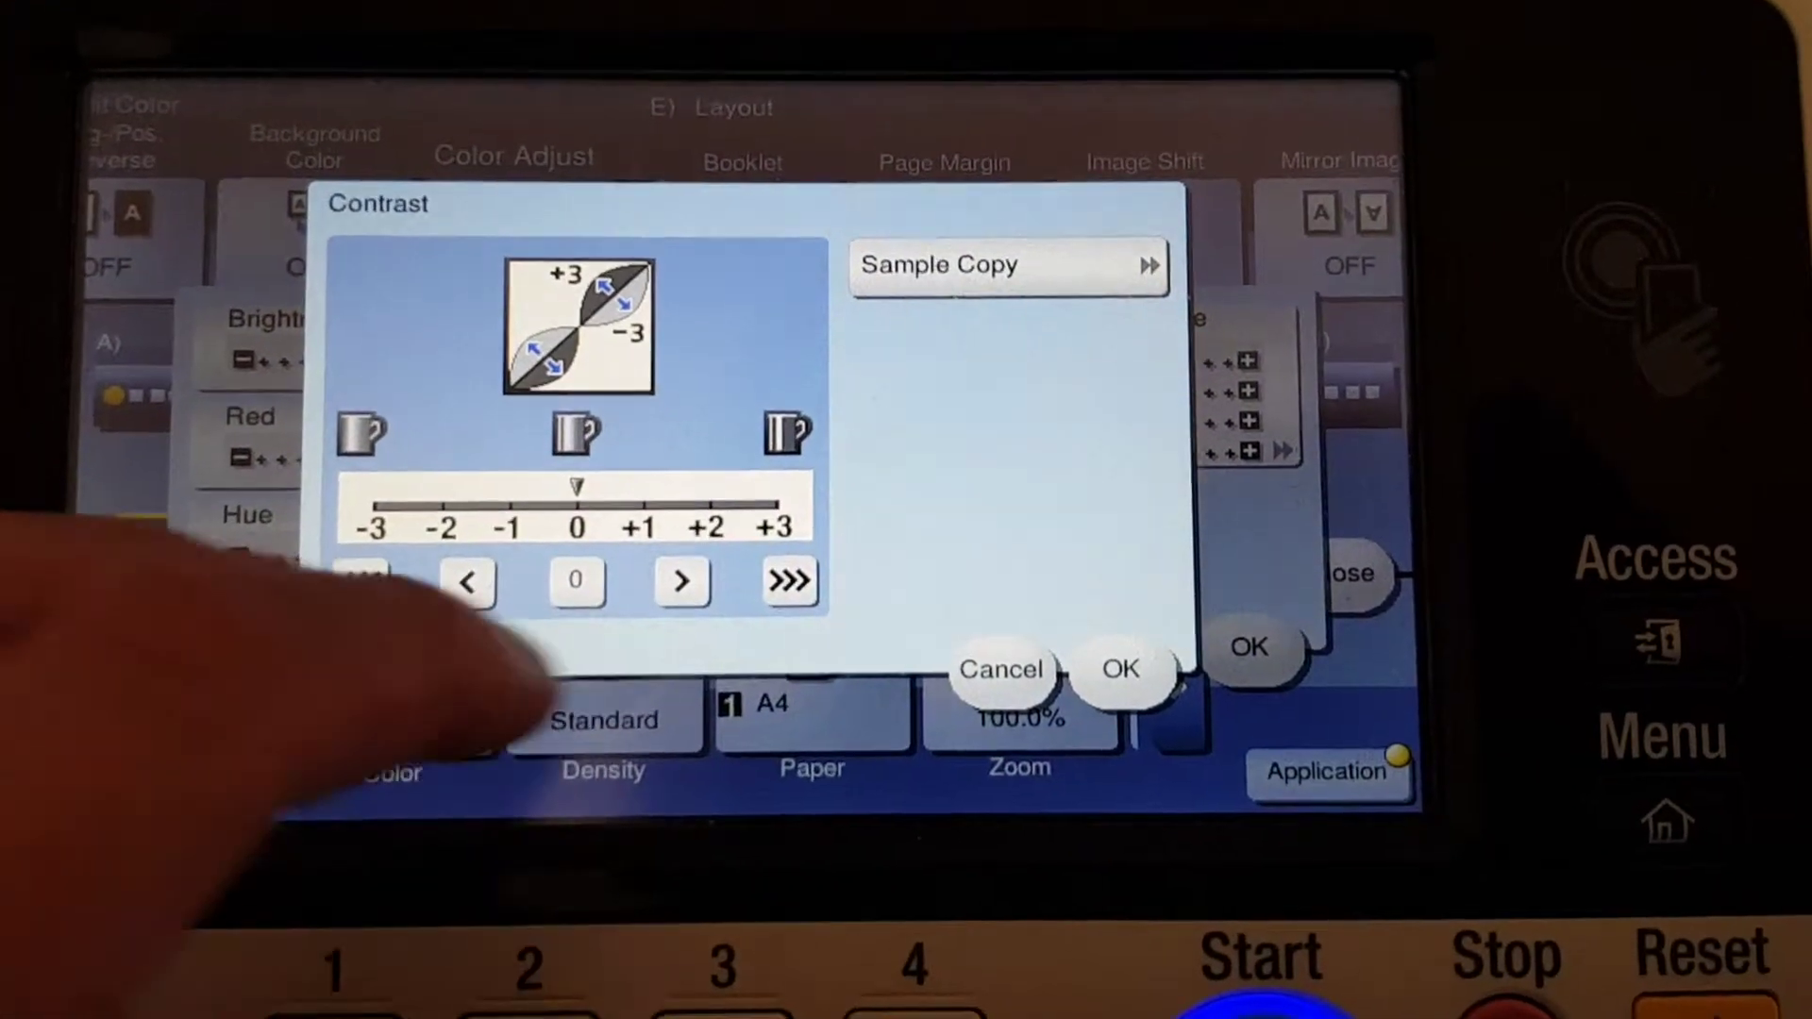
pyautogui.click(1120, 669)
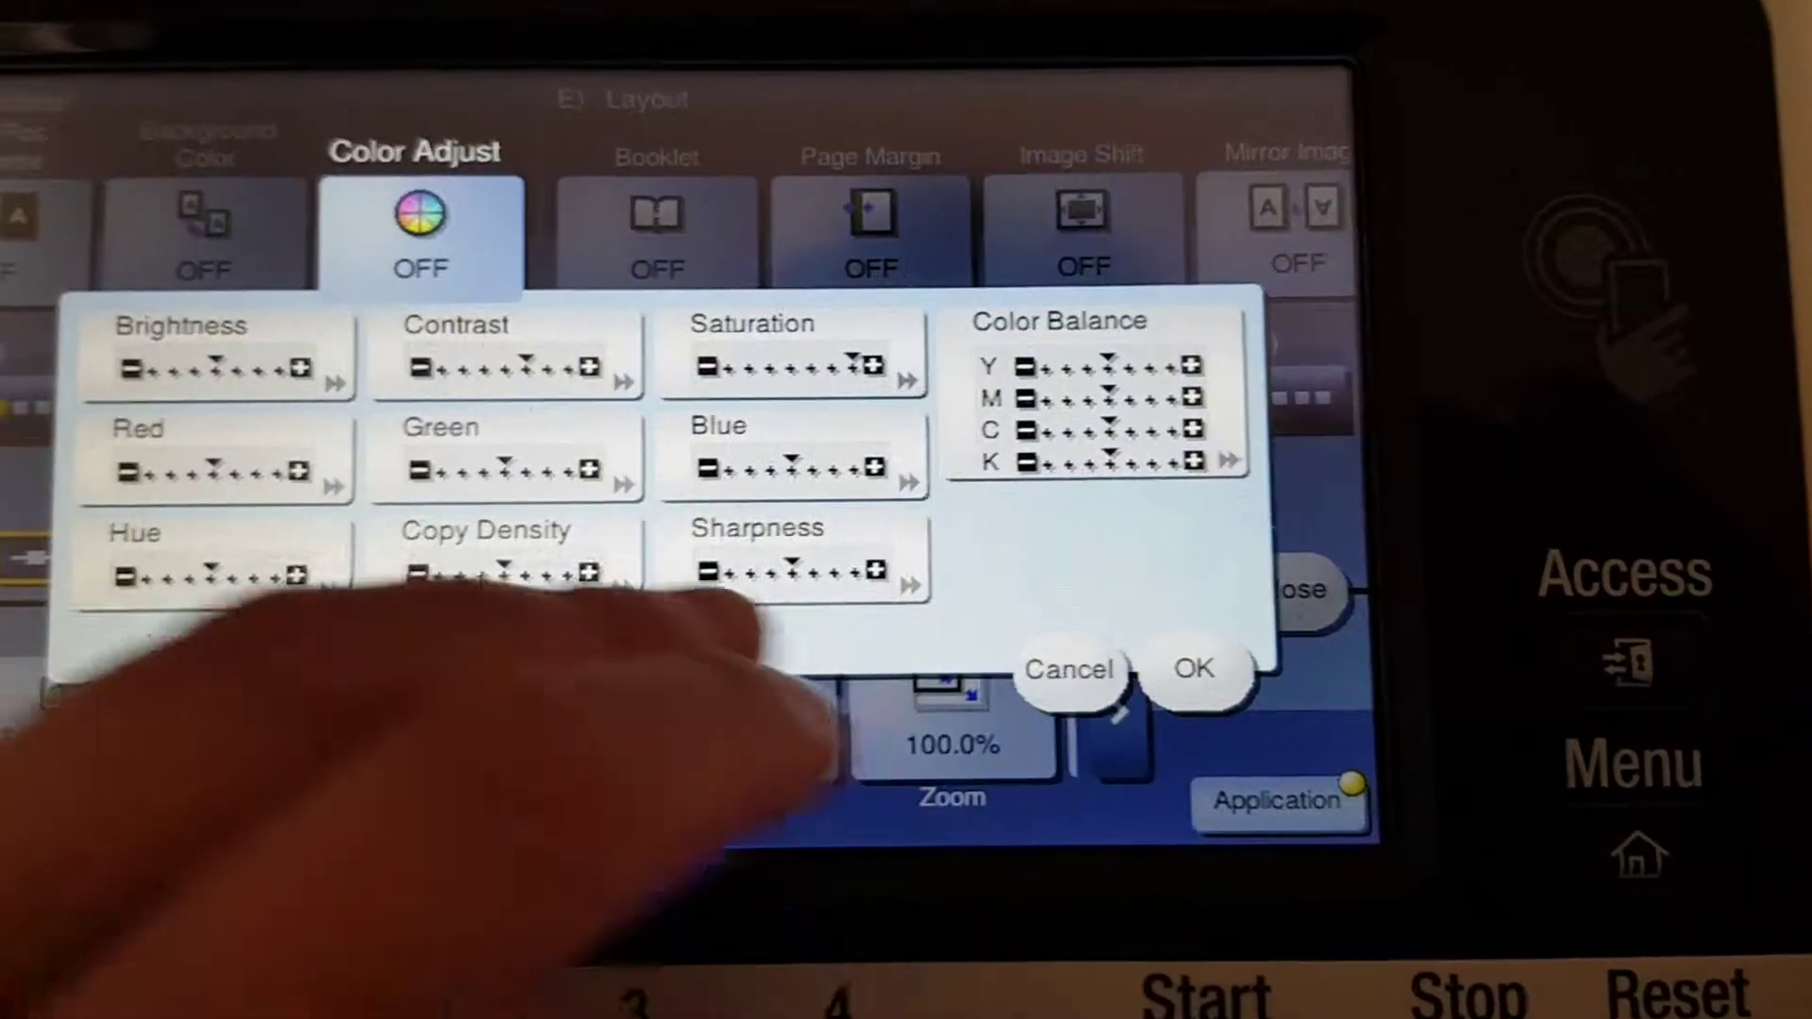
pyautogui.click(503, 553)
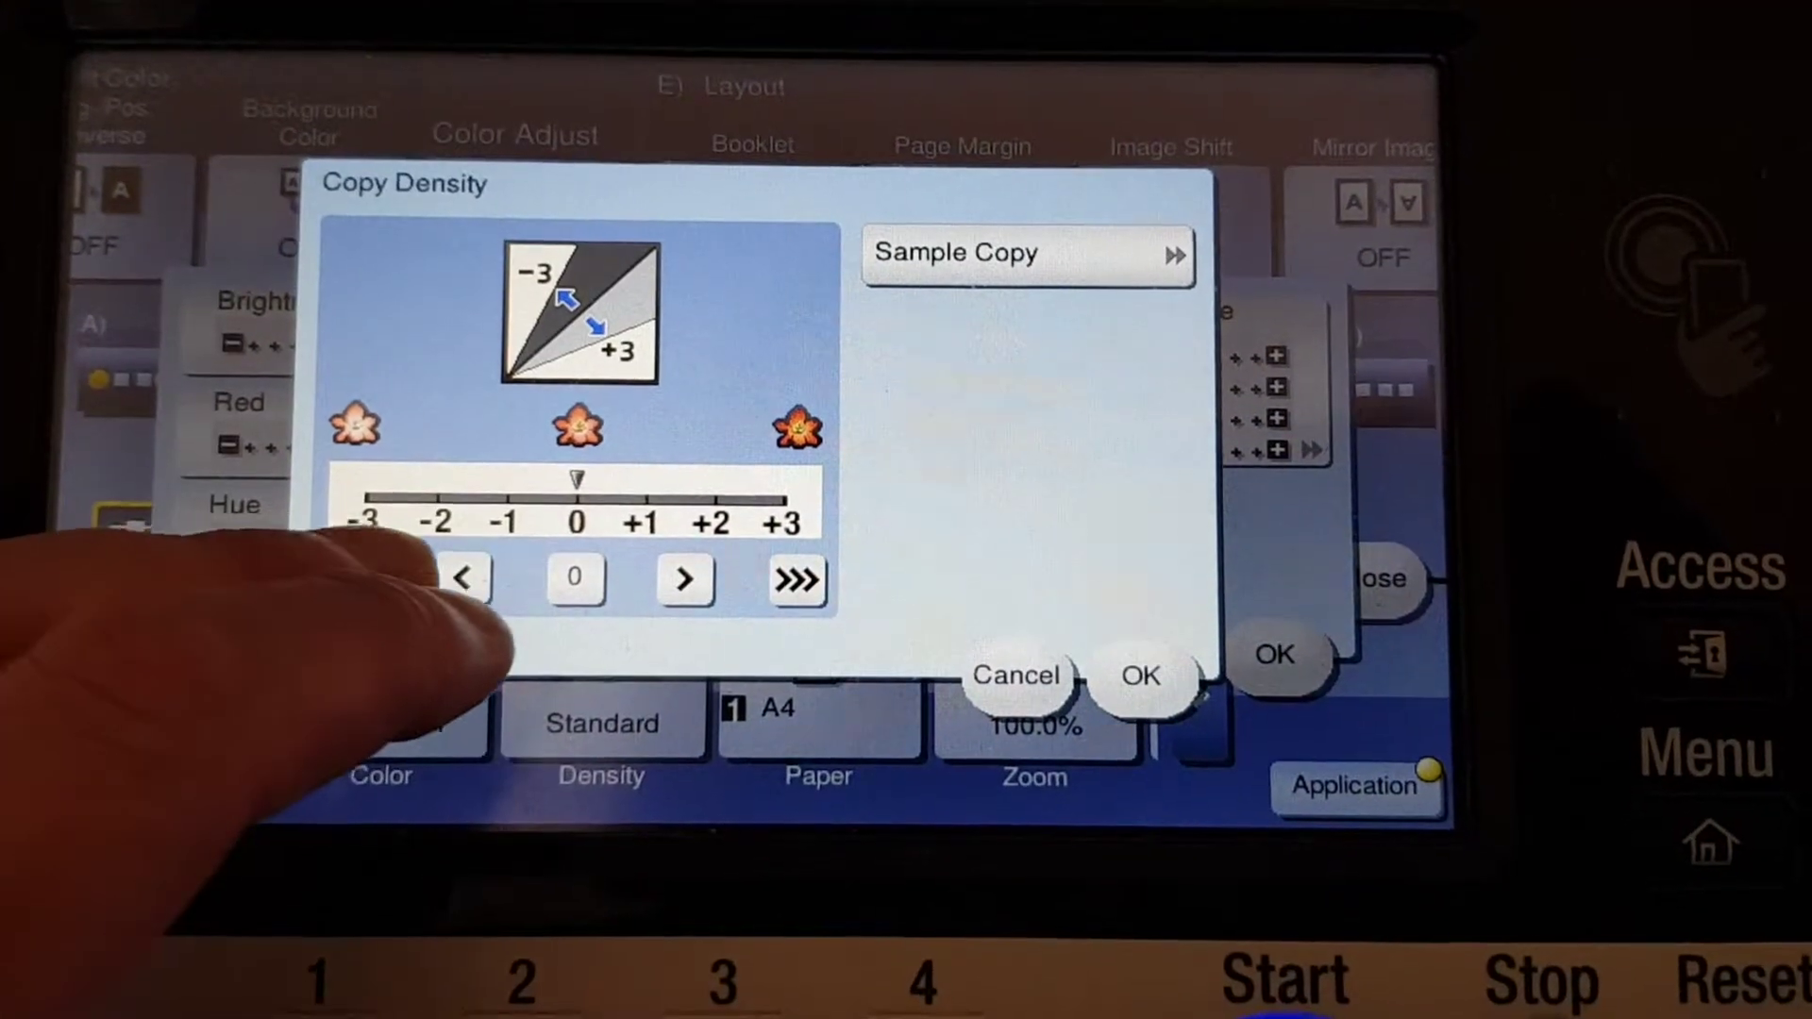
pyautogui.click(362, 577)
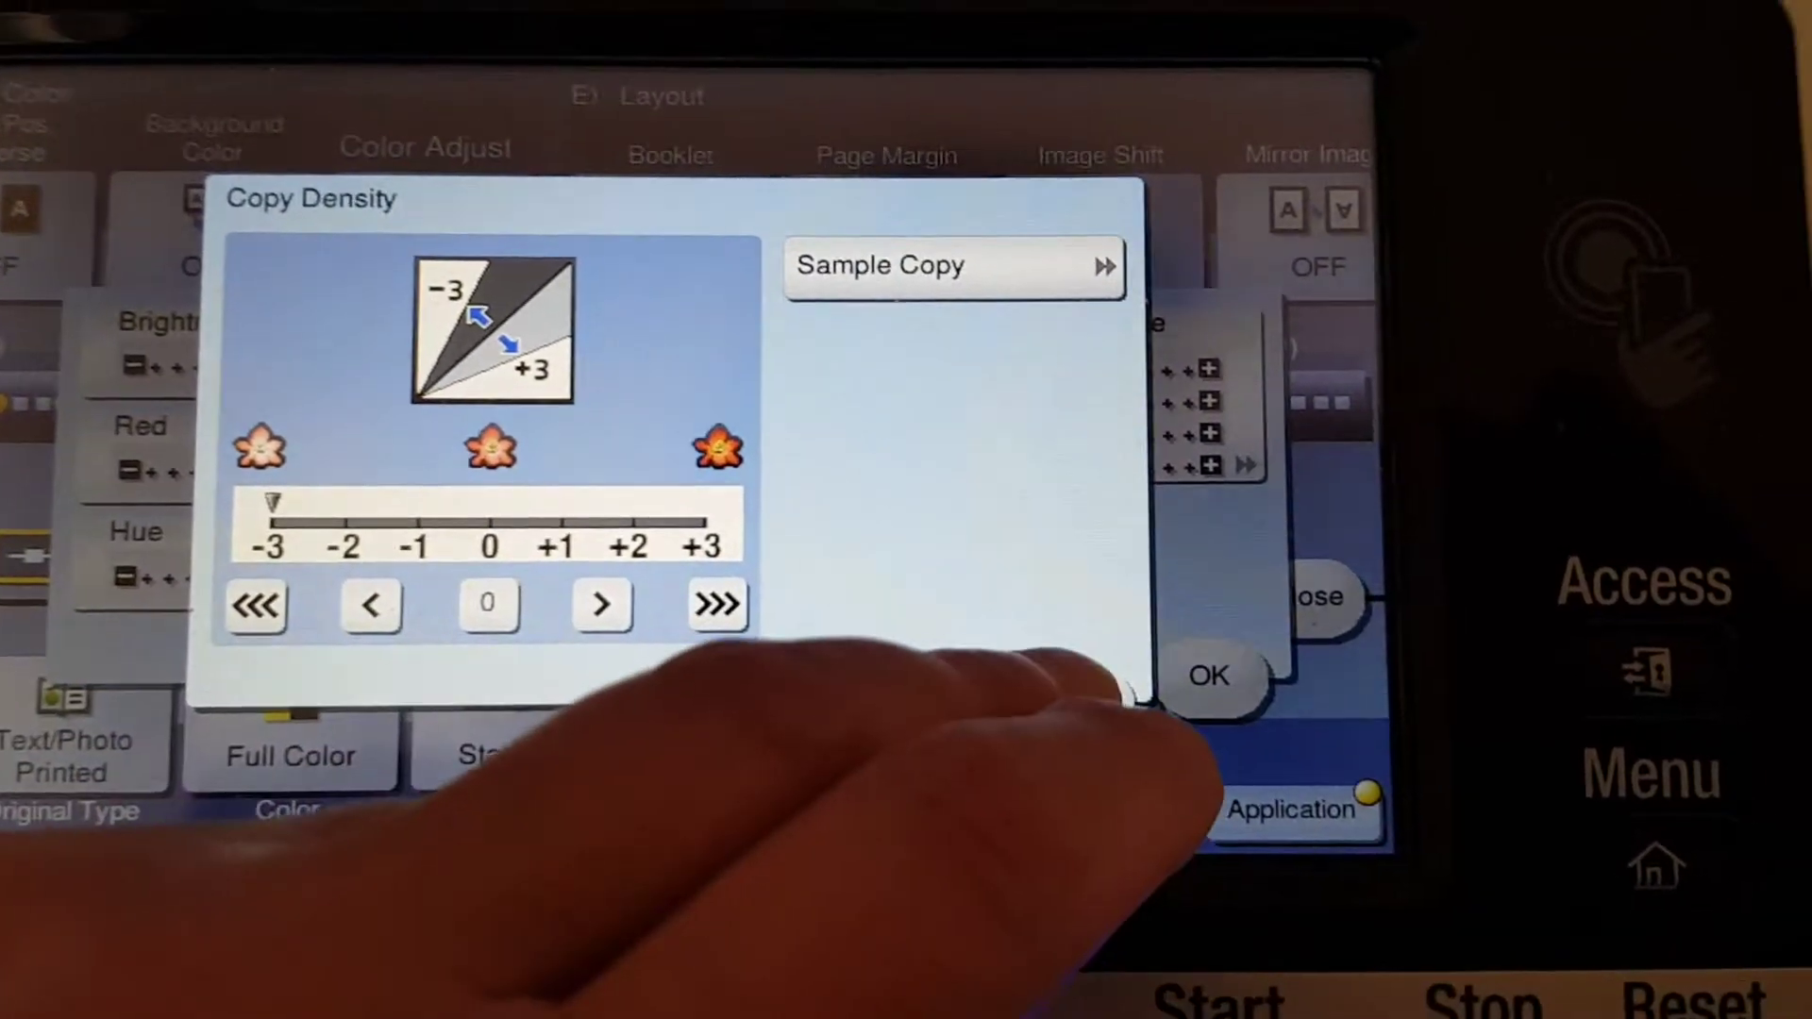
pyautogui.click(1076, 686)
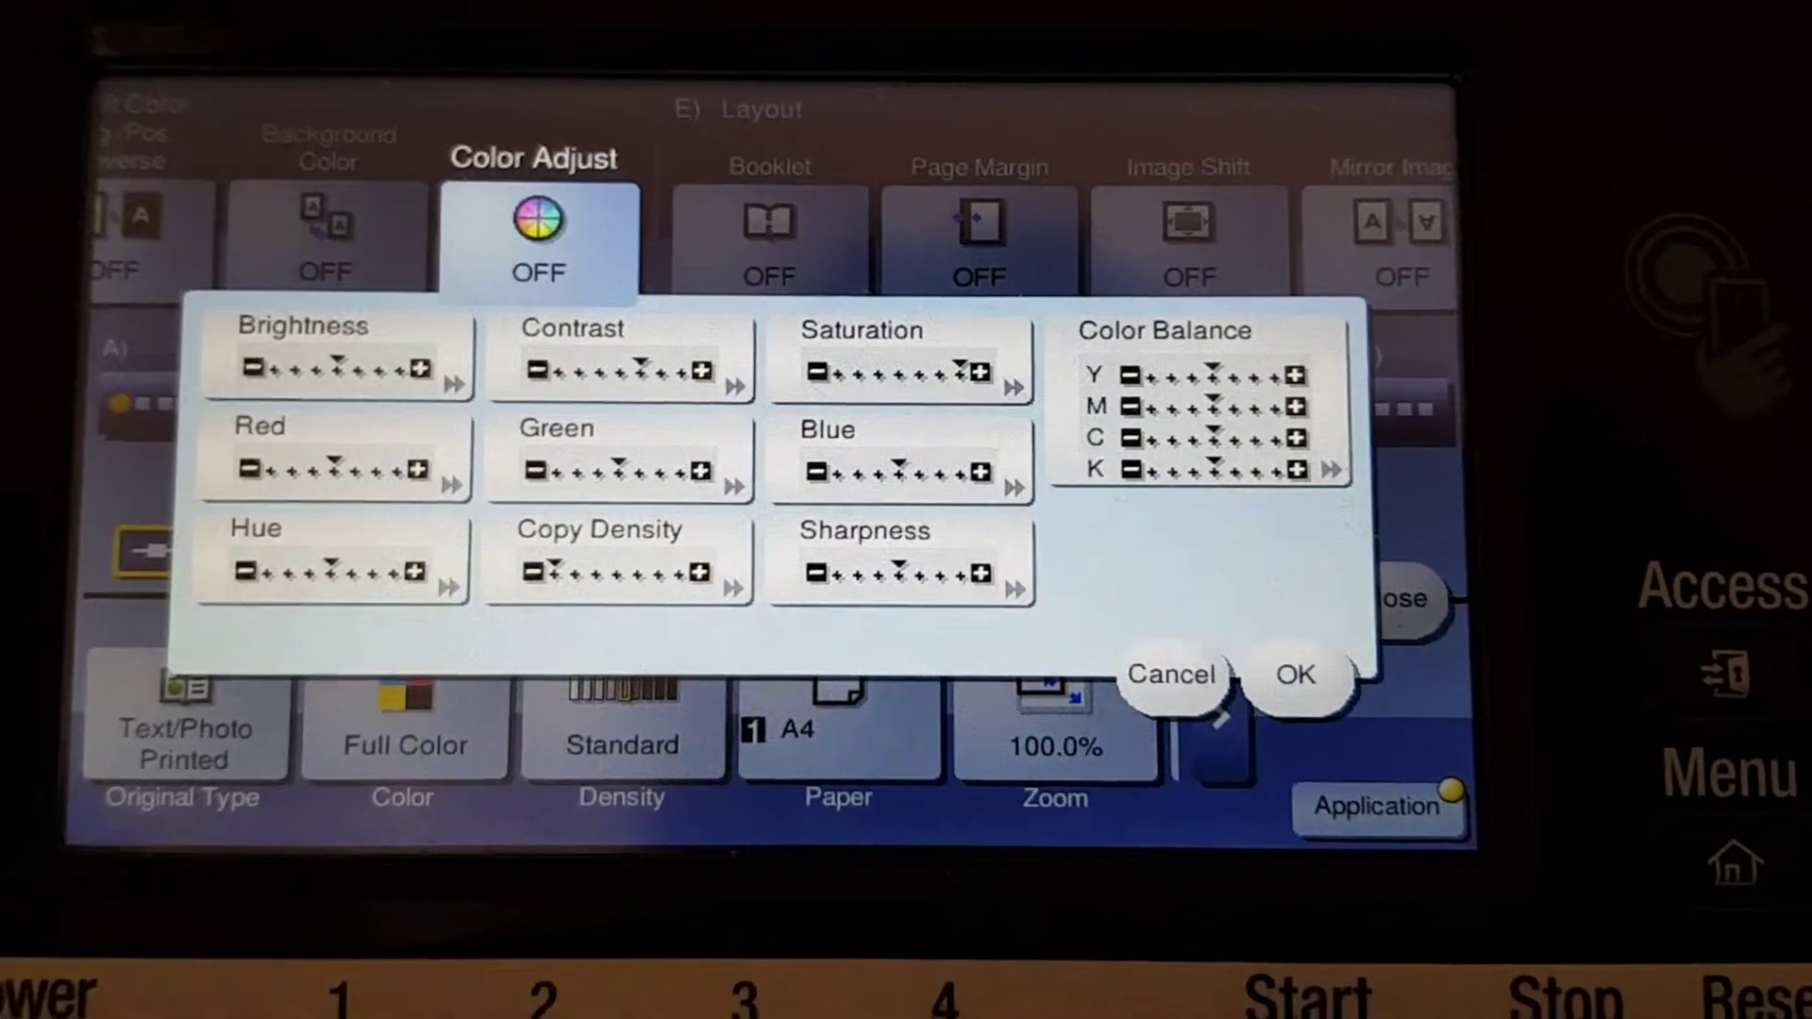
pyautogui.click(619, 560)
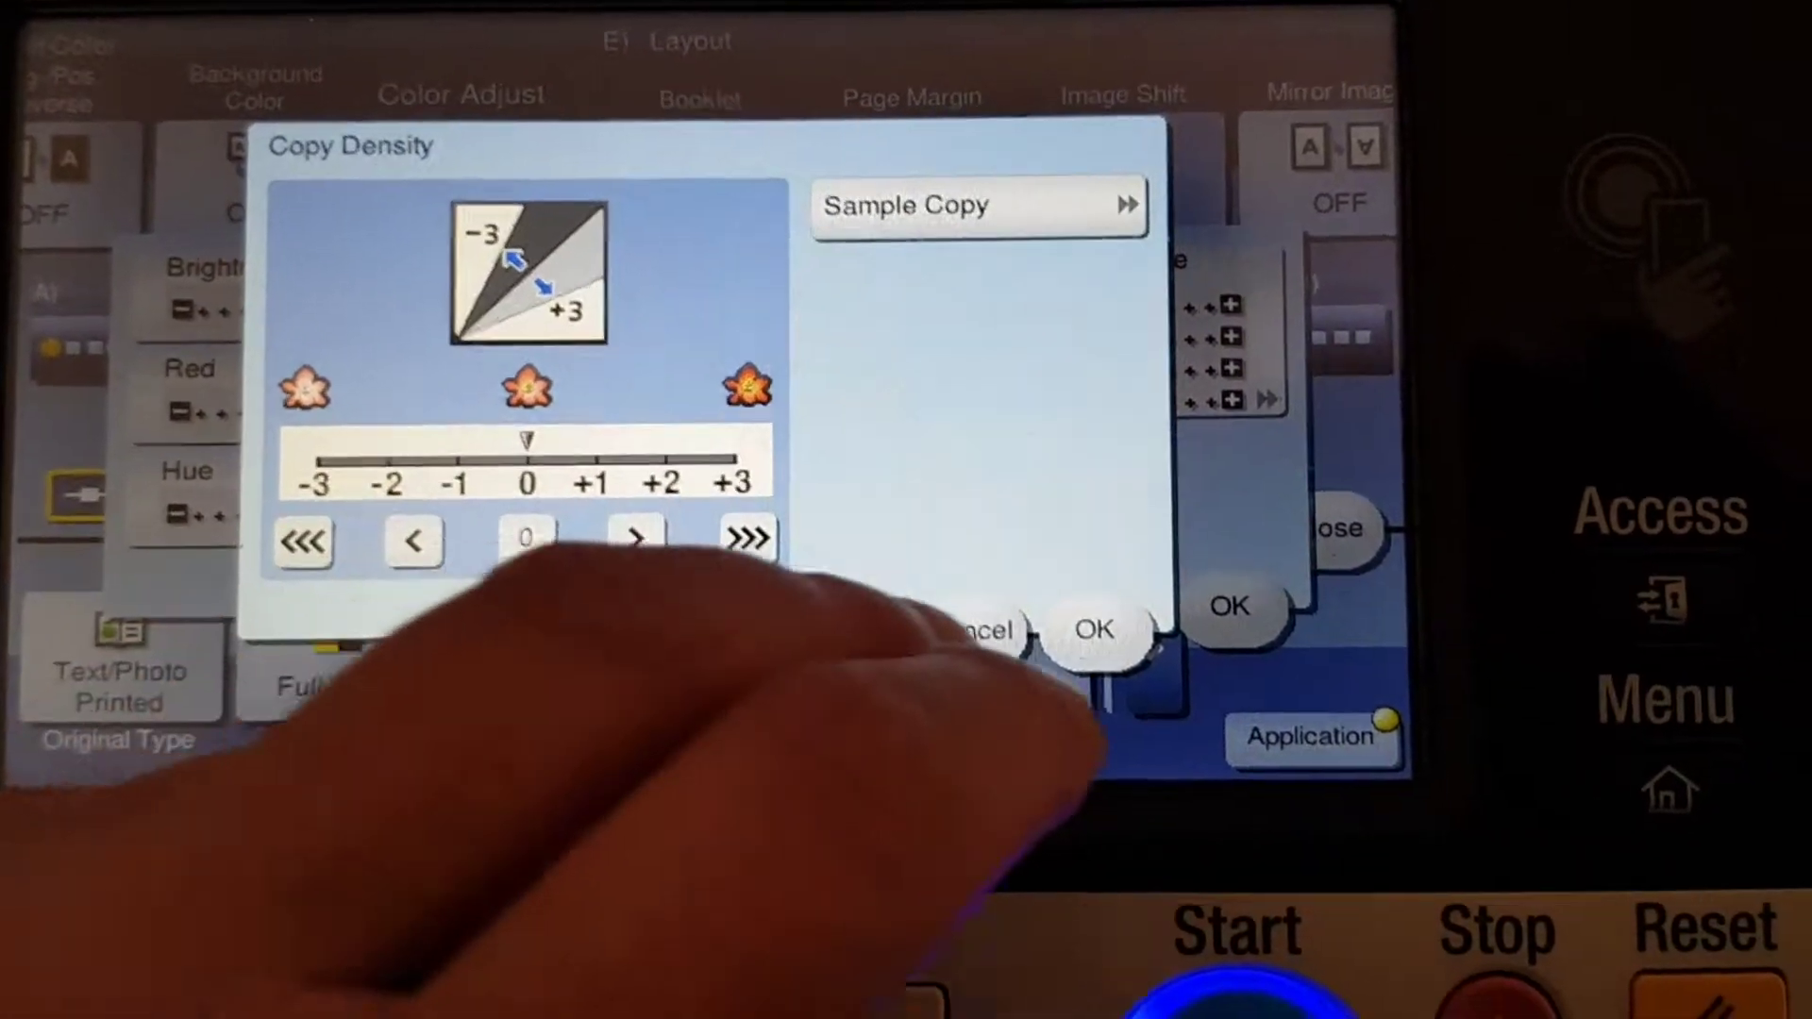
pyautogui.click(1107, 661)
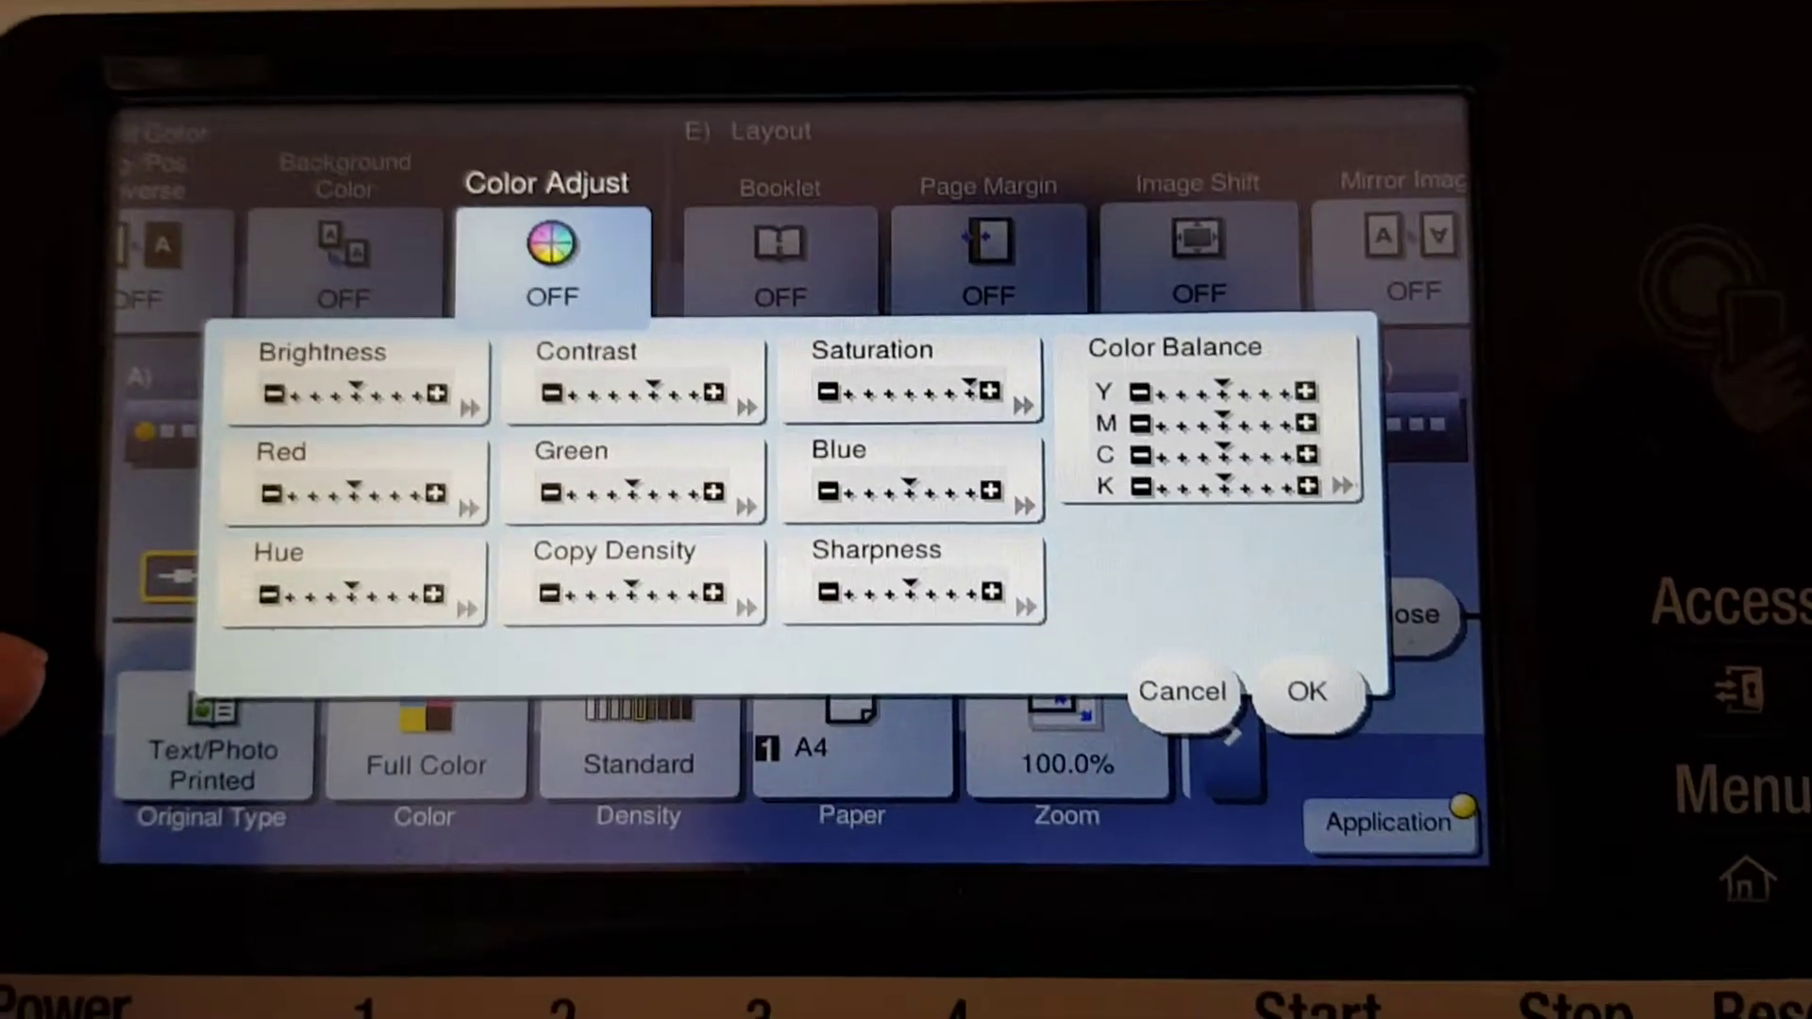
# - Set Sharpness to +3 and raise Red by one step to +1
pyautogui.click(849, 559)
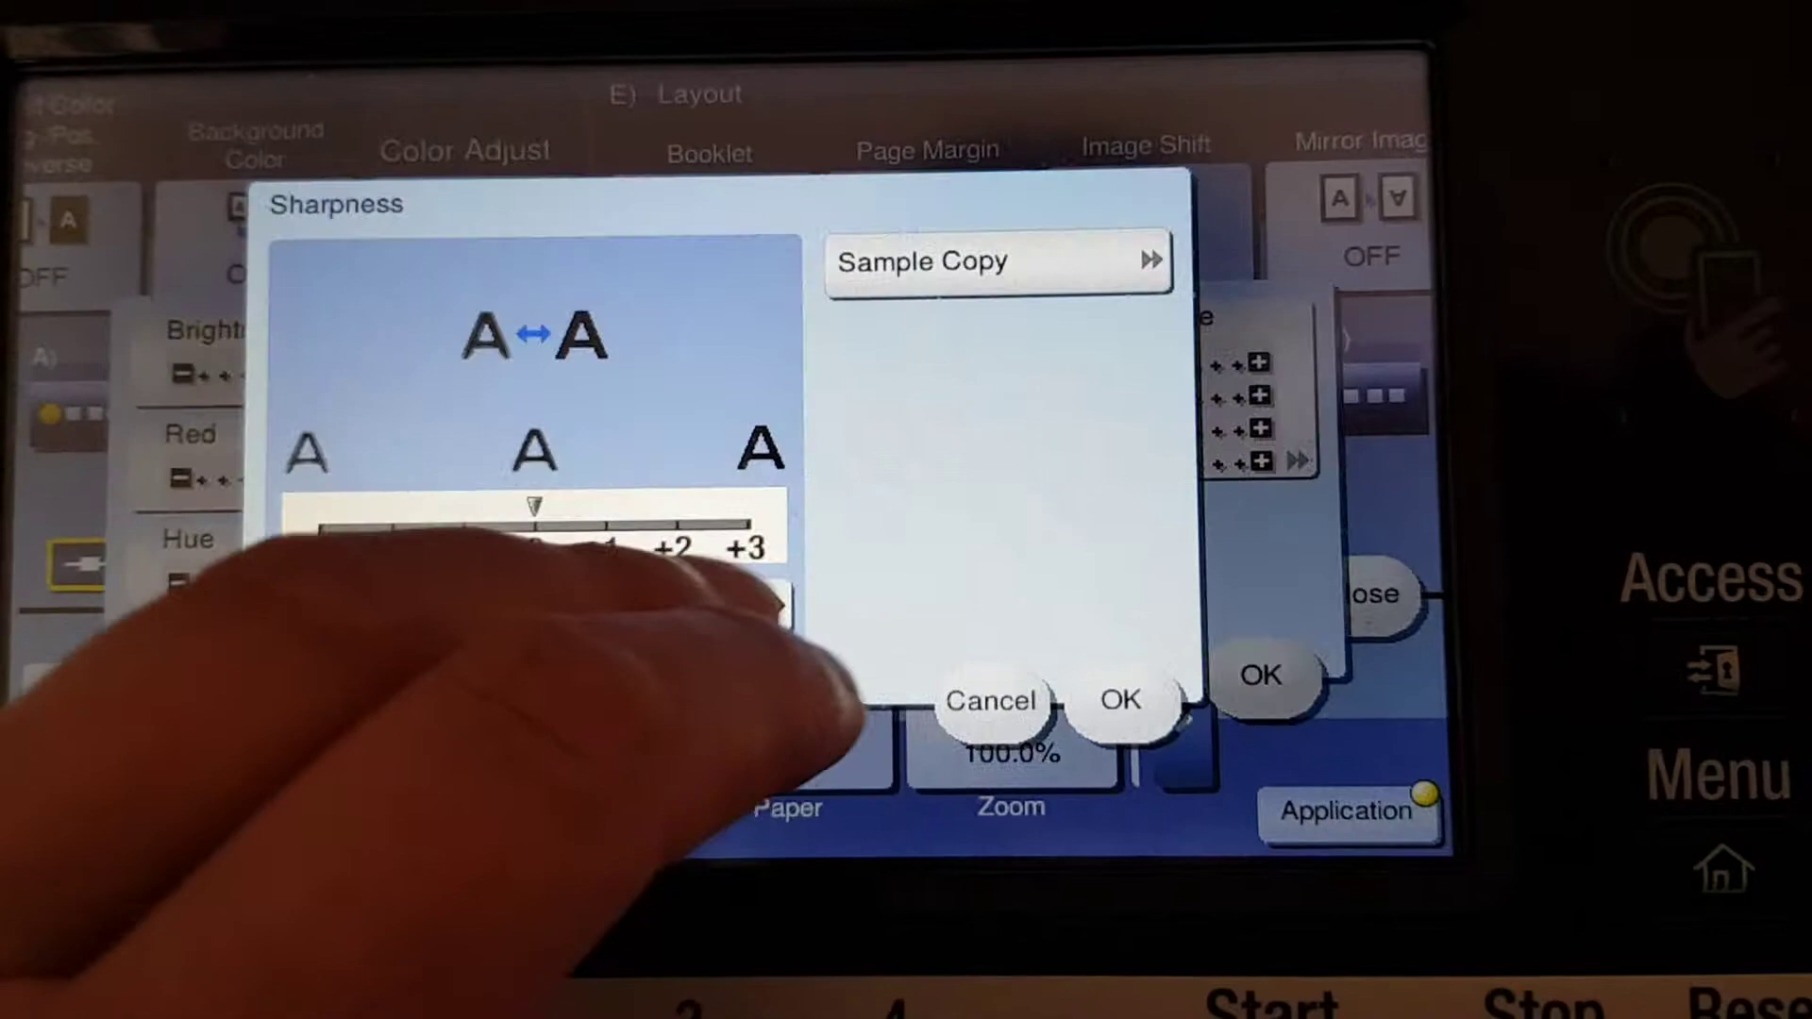
pyautogui.click(744, 545)
pyautogui.click(1116, 694)
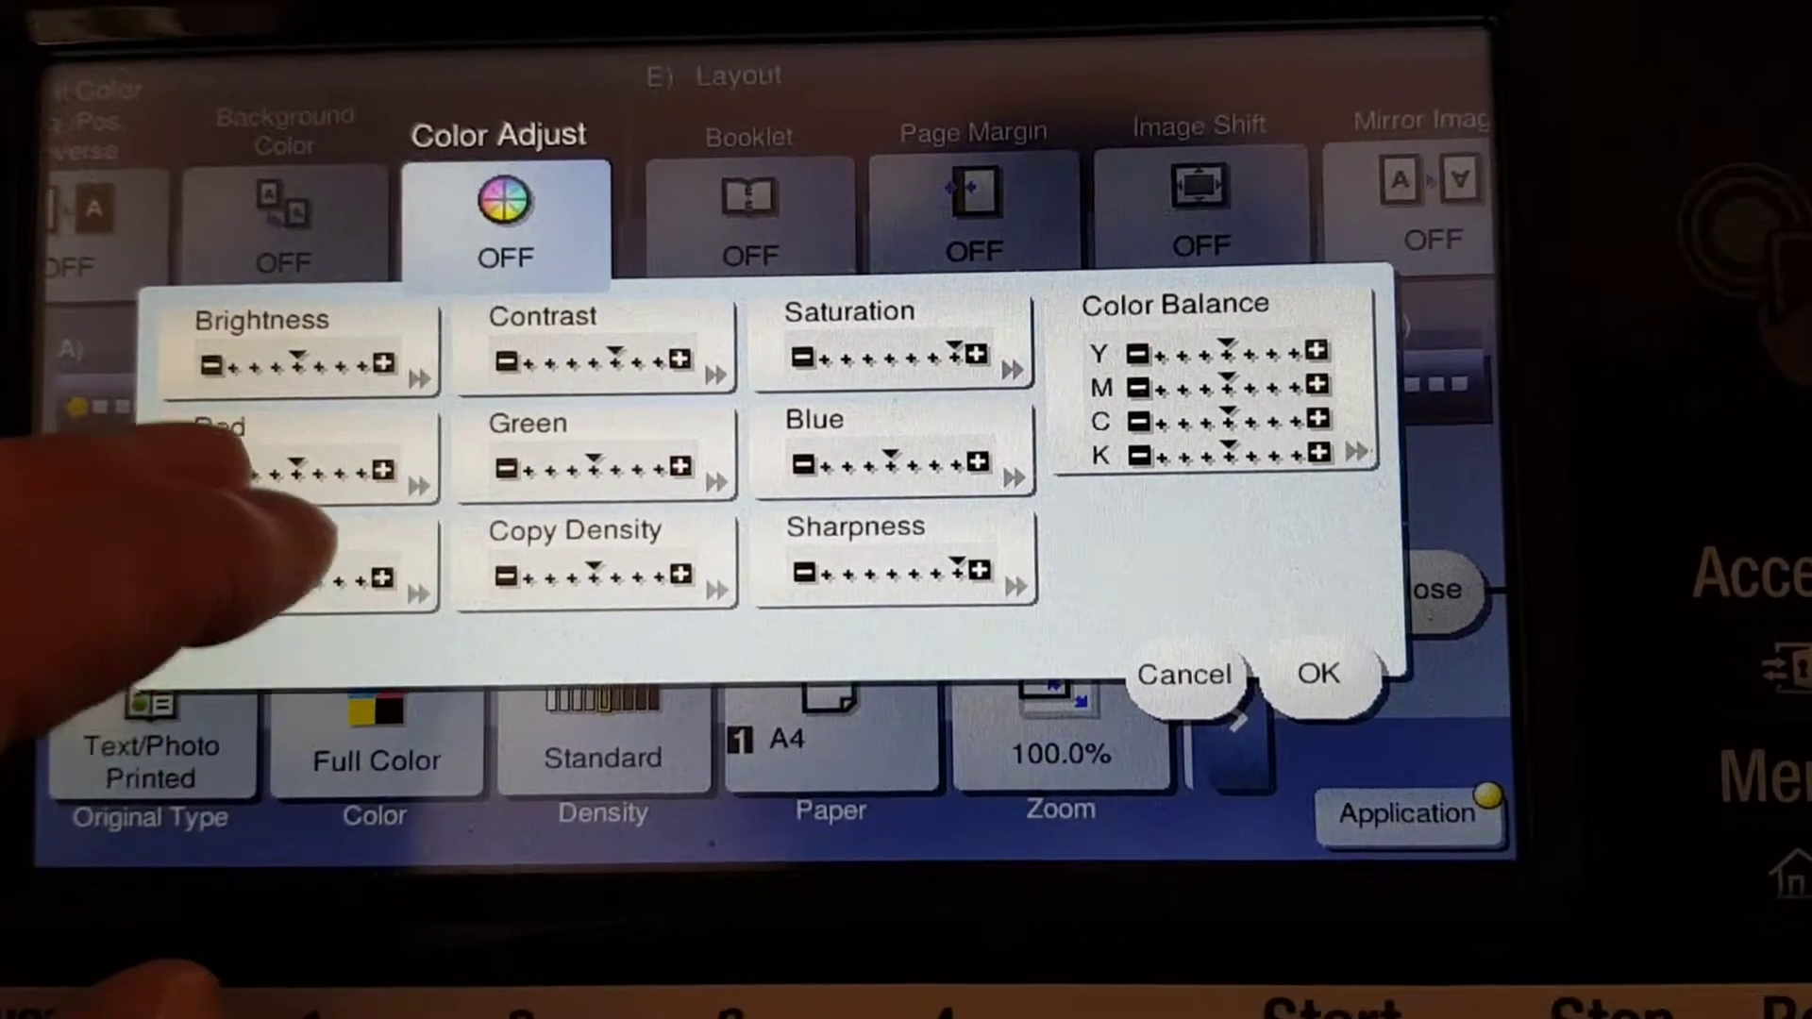
pyautogui.click(298, 489)
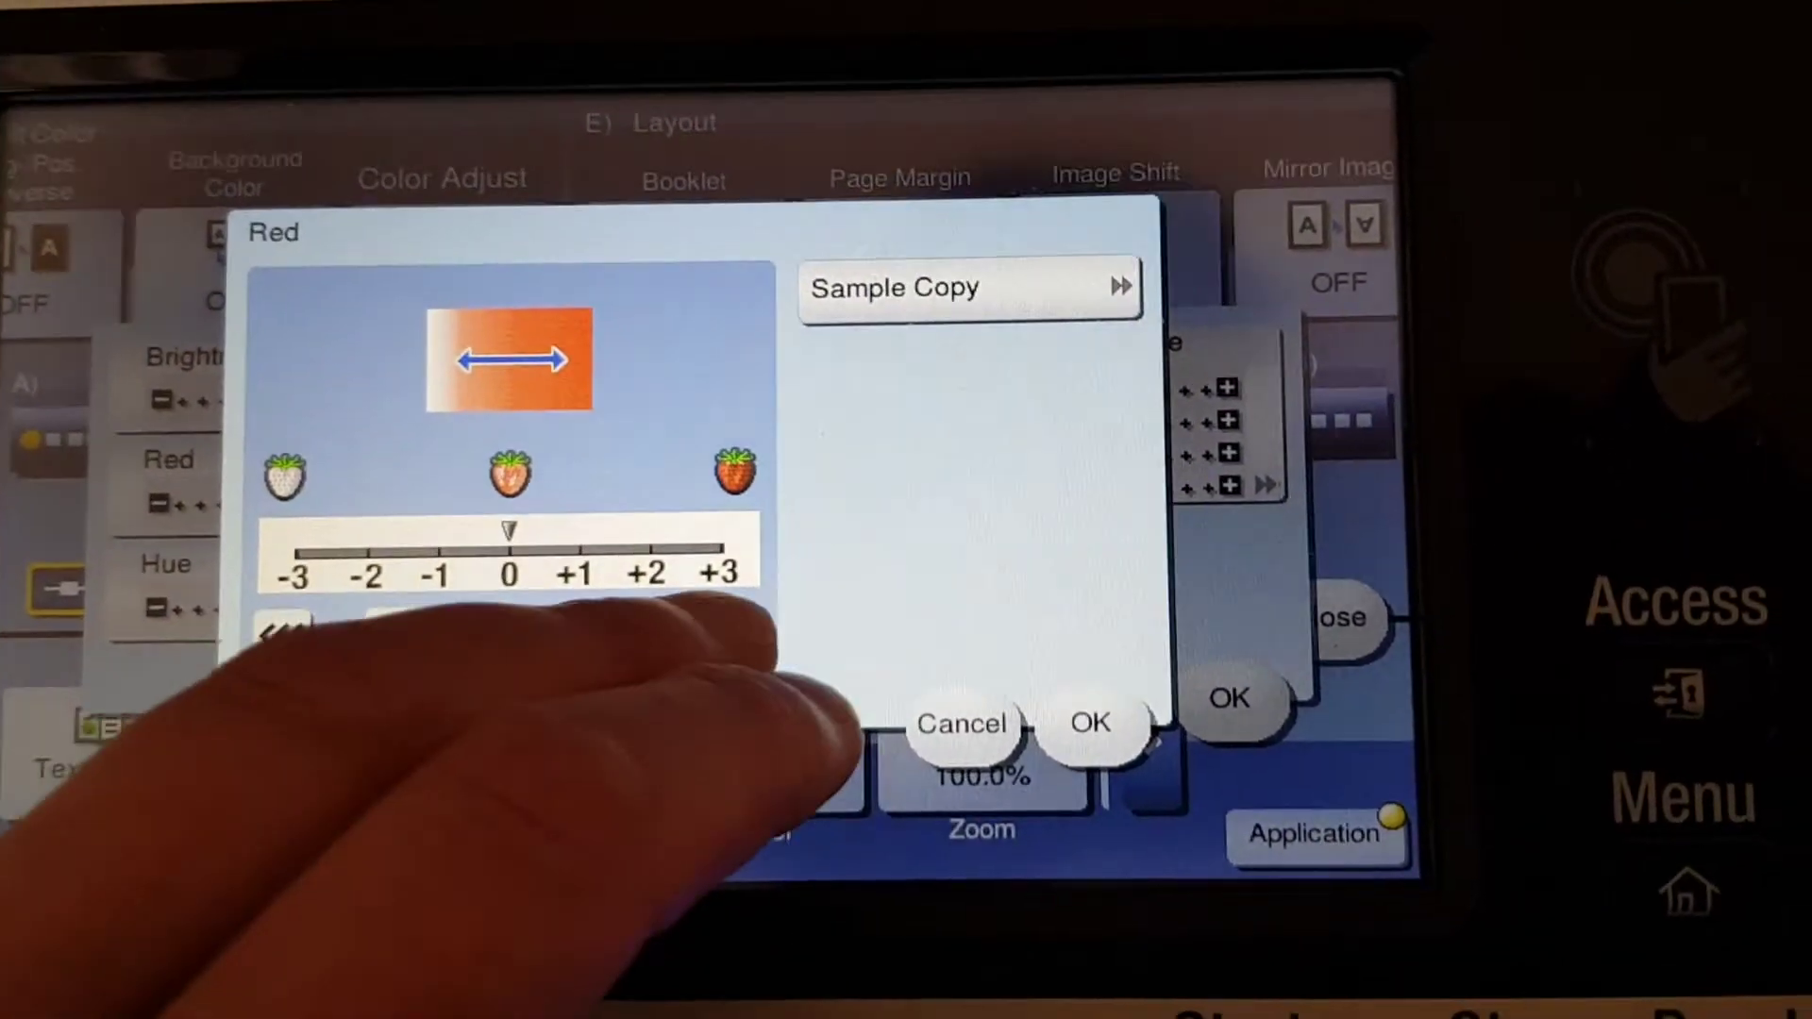
pyautogui.click(669, 636)
pyautogui.click(1045, 706)
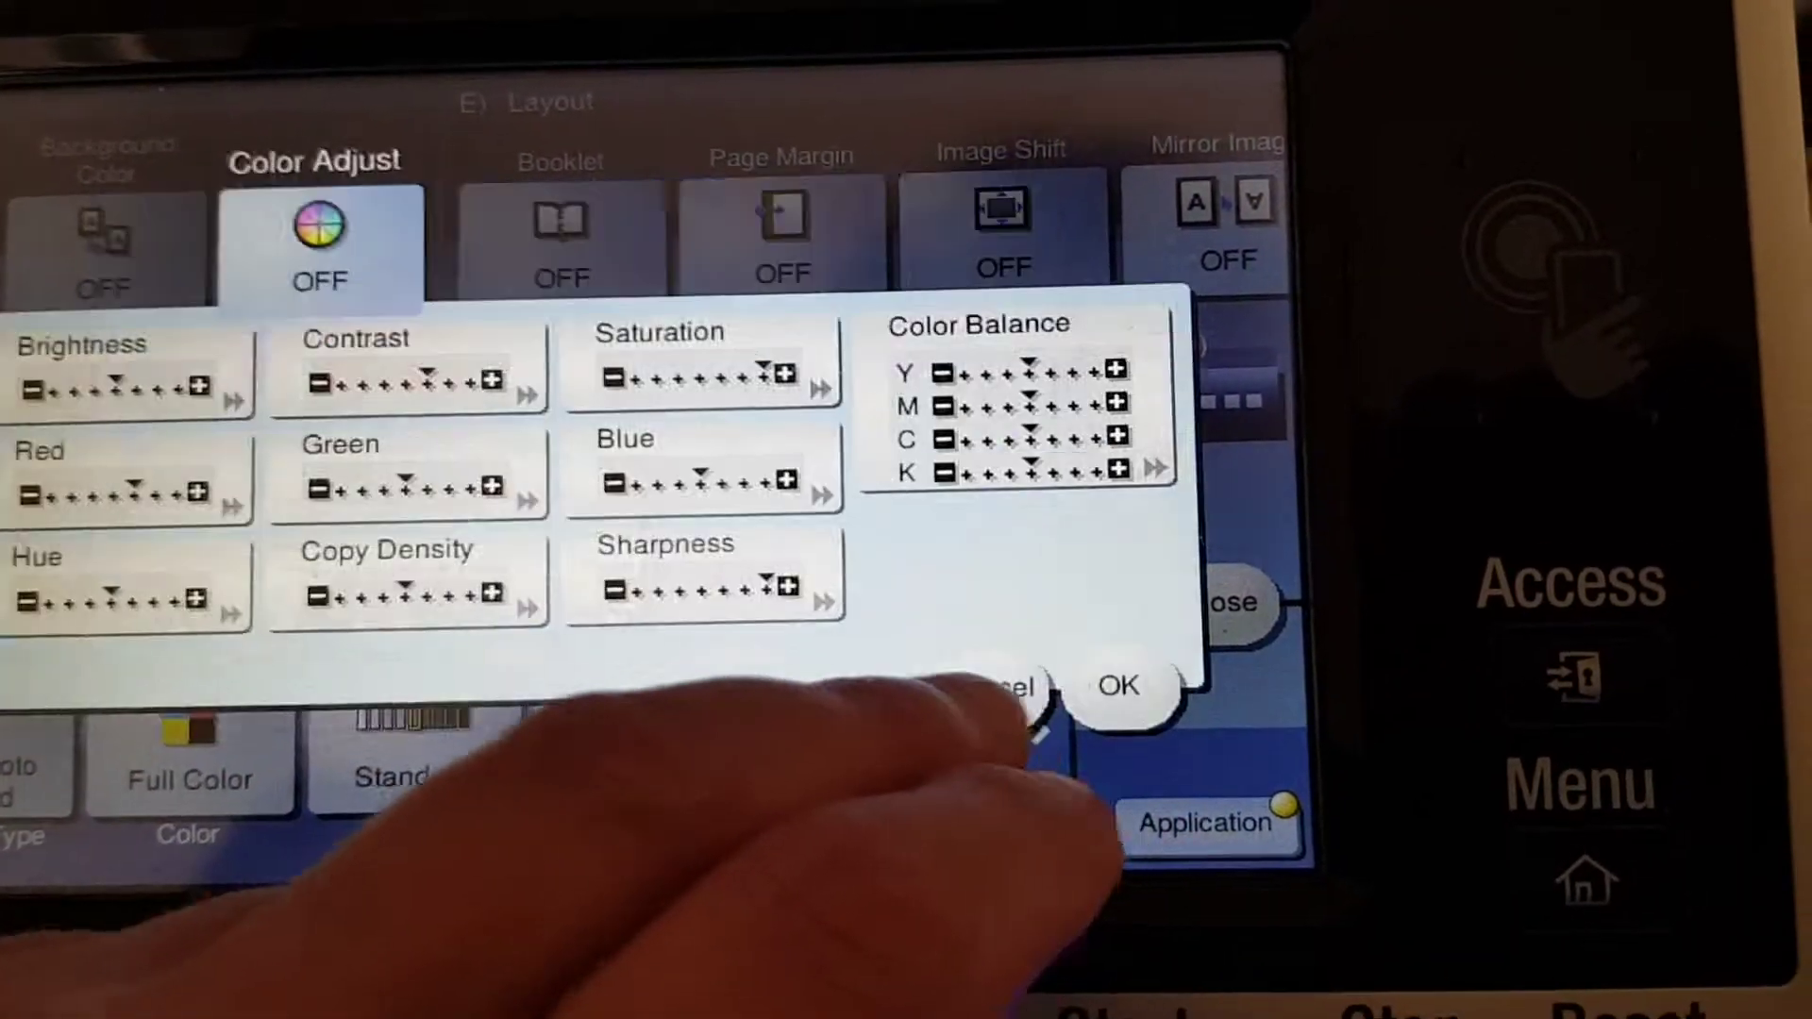
# - Lower Brightness one step and leave Hue at 0
pyautogui.click(212, 355)
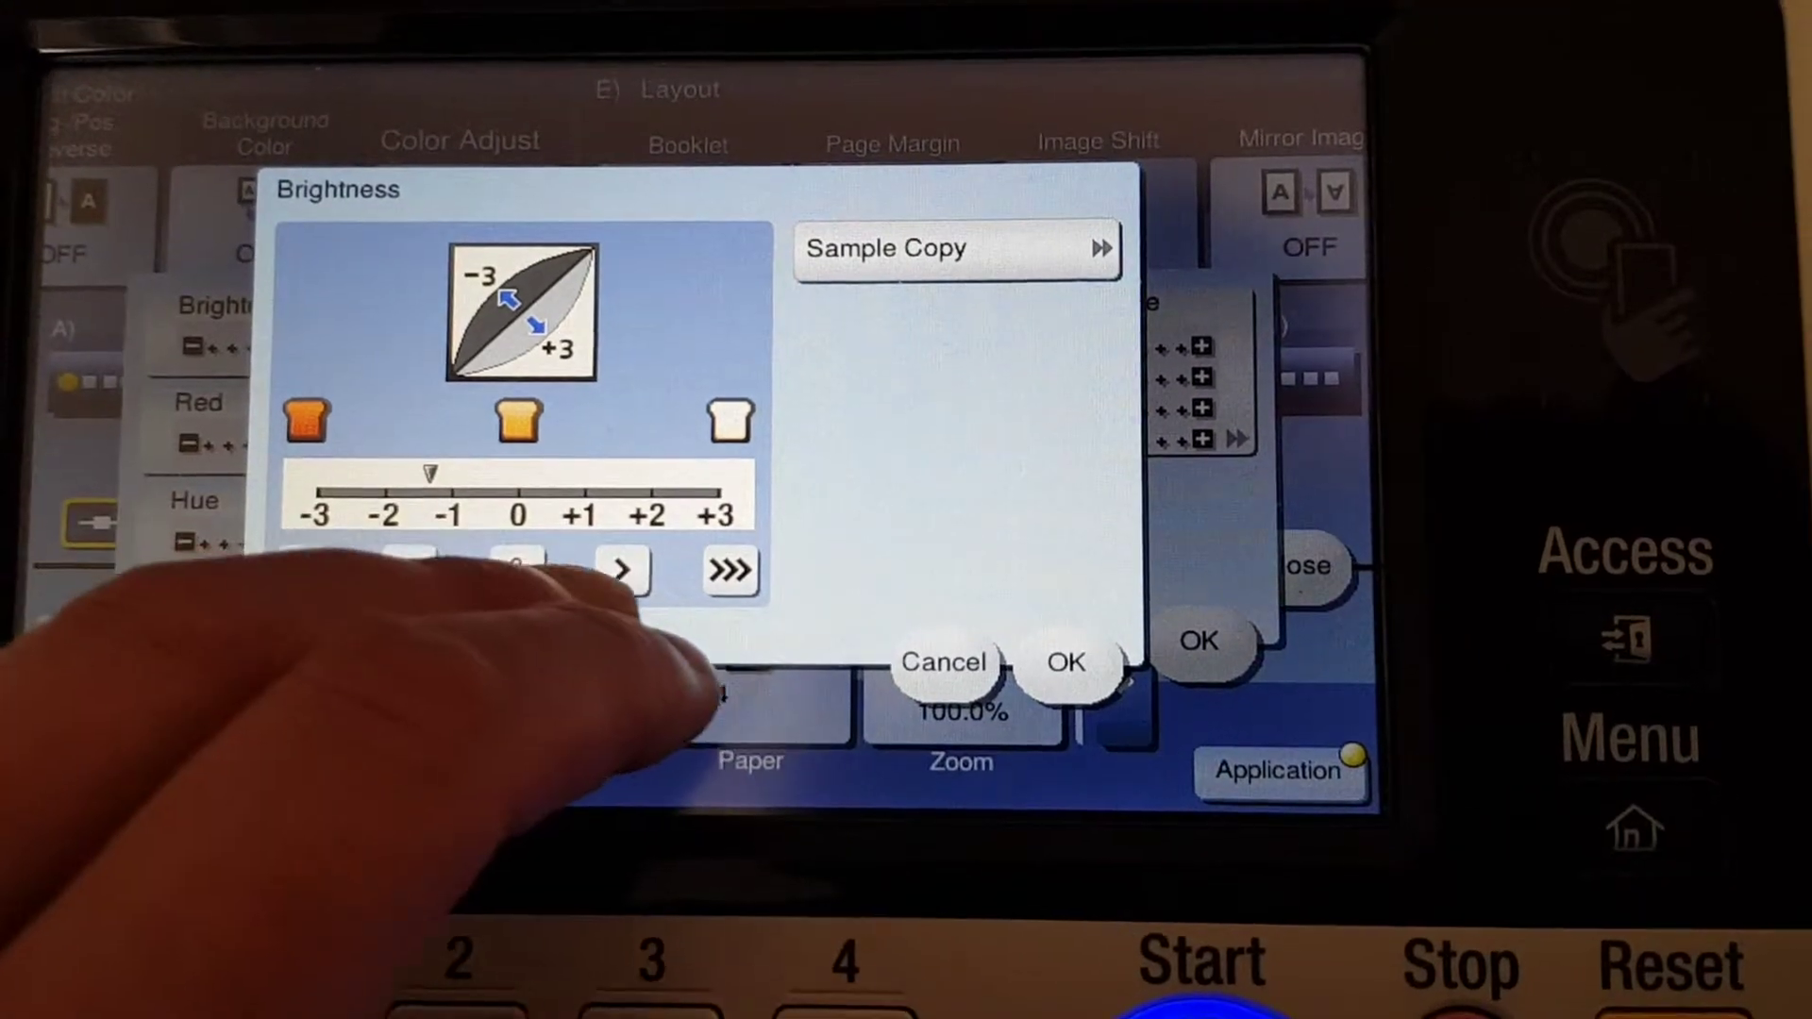
pyautogui.click(1059, 679)
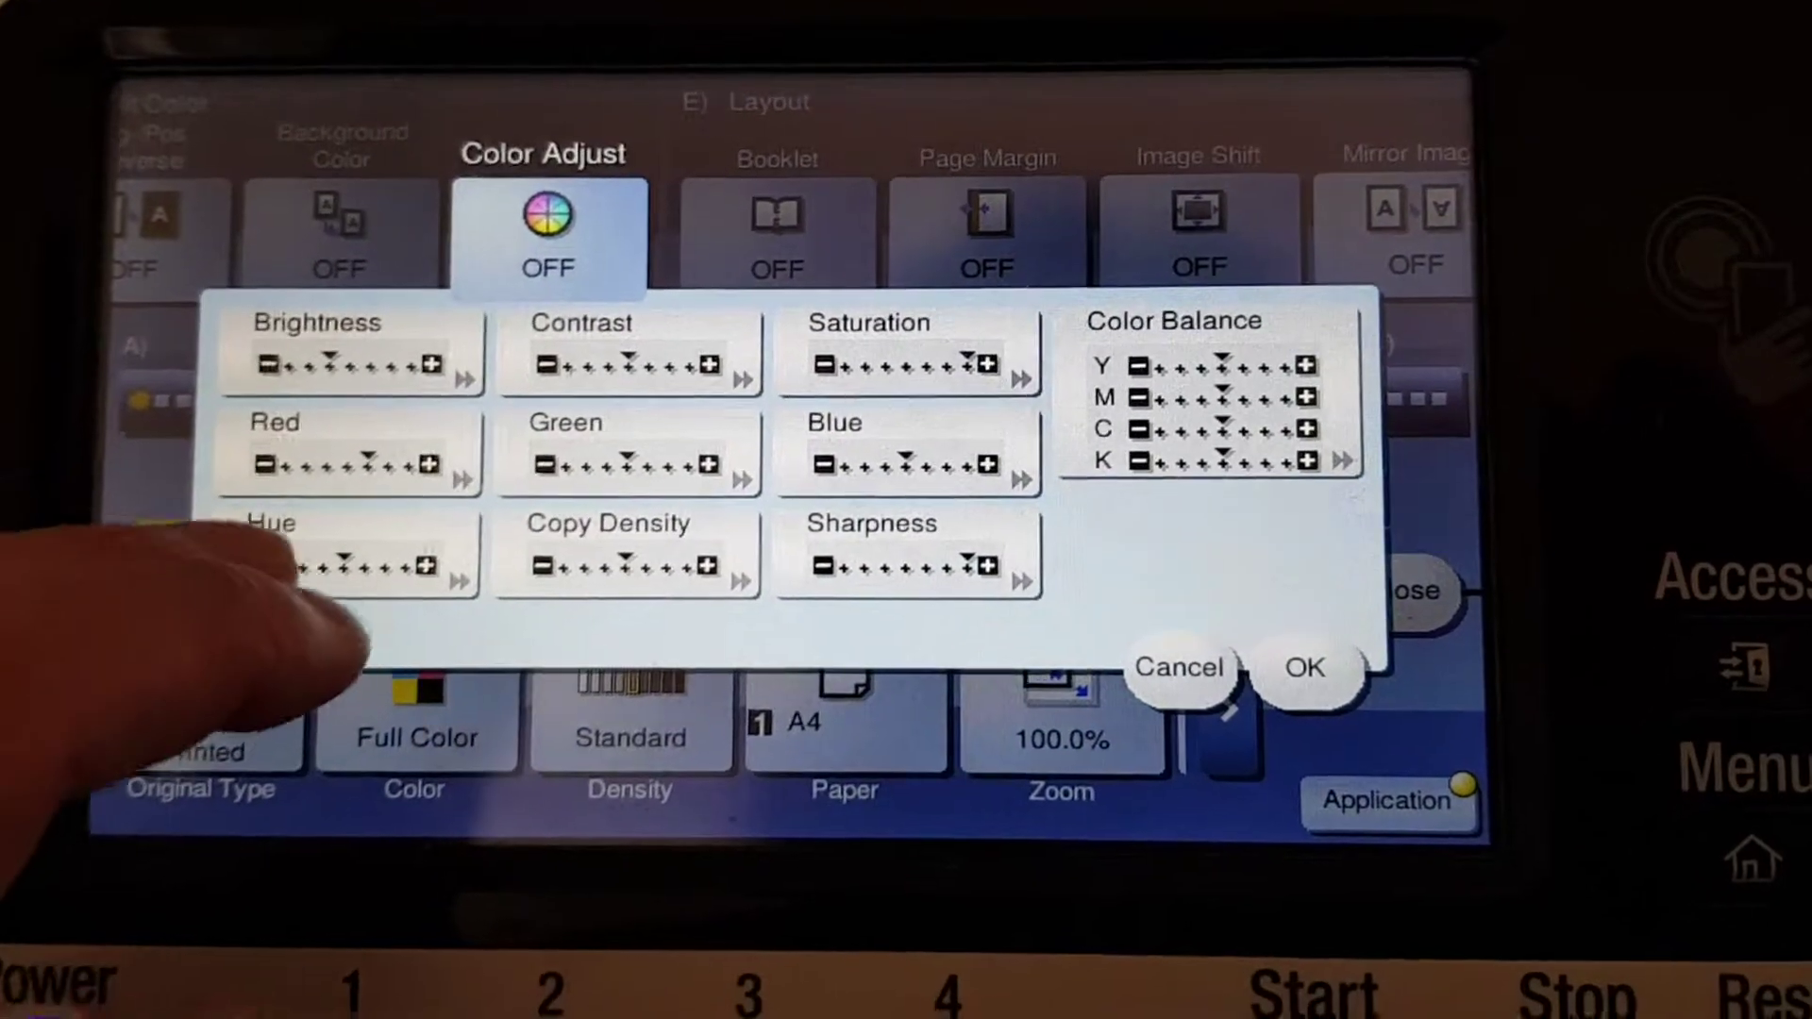
pyautogui.click(319, 602)
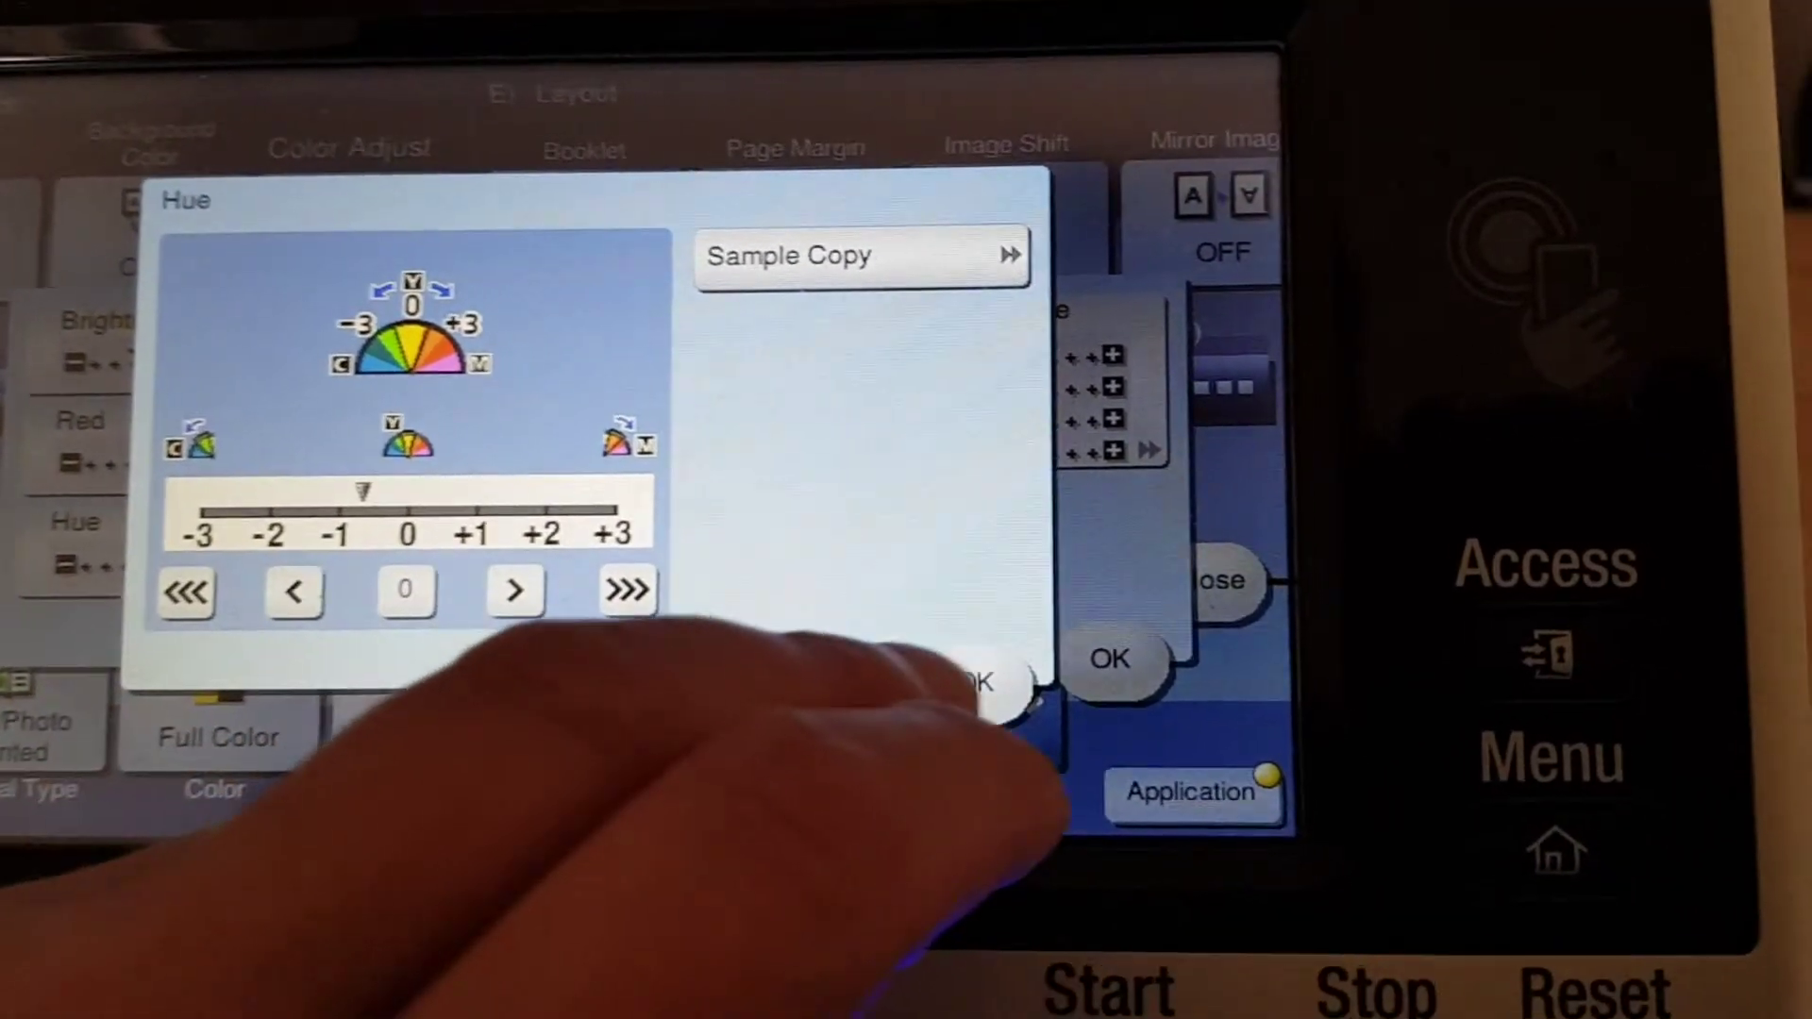
pyautogui.click(1079, 693)
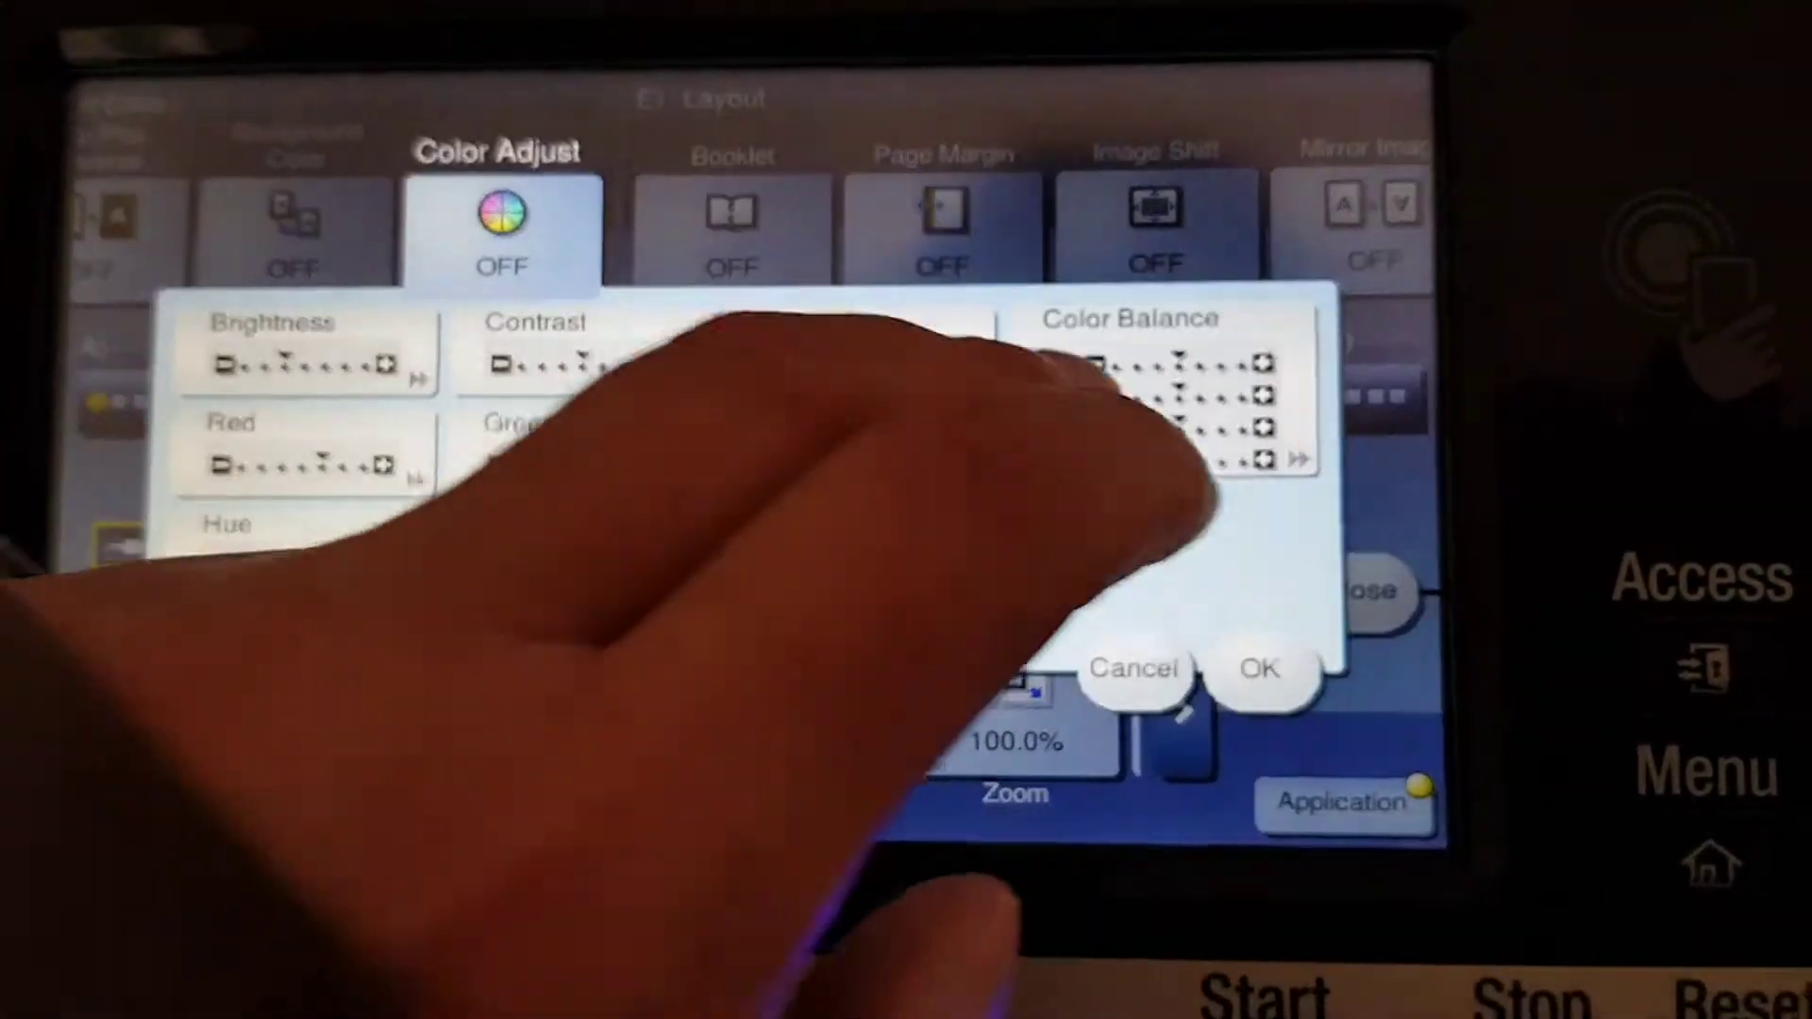
# - Adjust Magenta, raise Cyan one step, and confirm Color Balance with Black at 0
pyautogui.click(1134, 404)
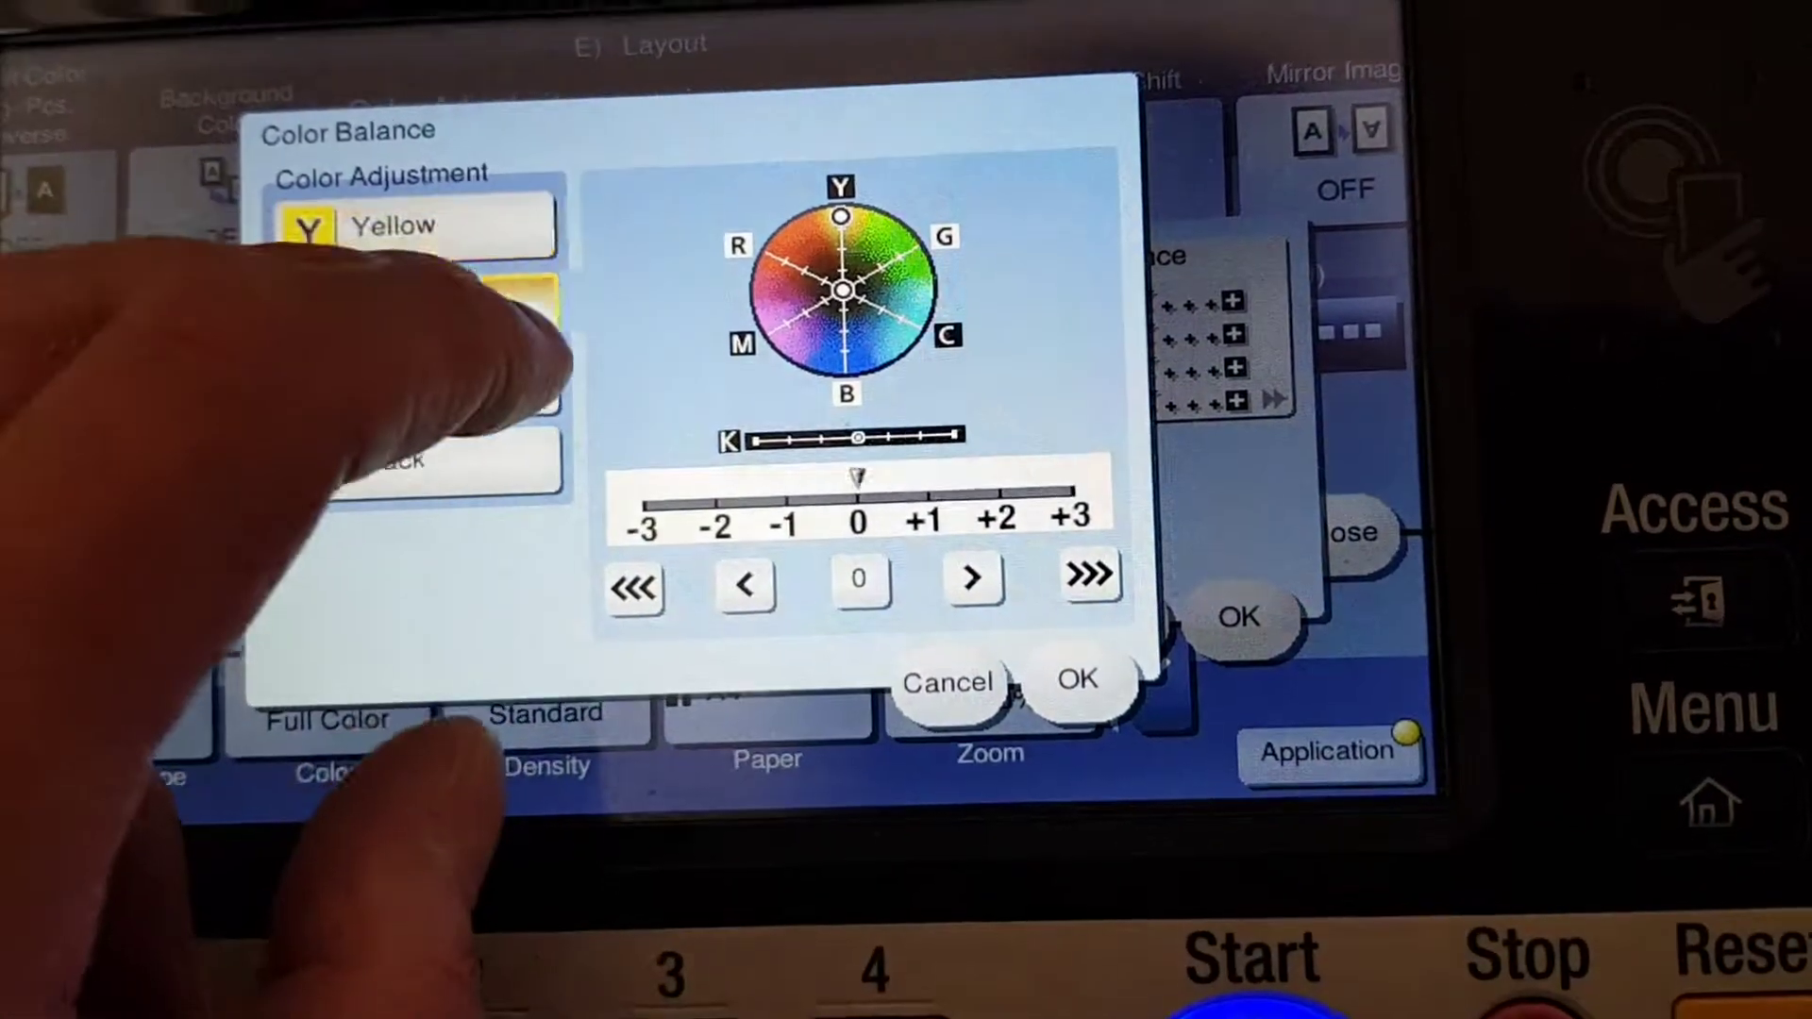
pyautogui.click(410, 302)
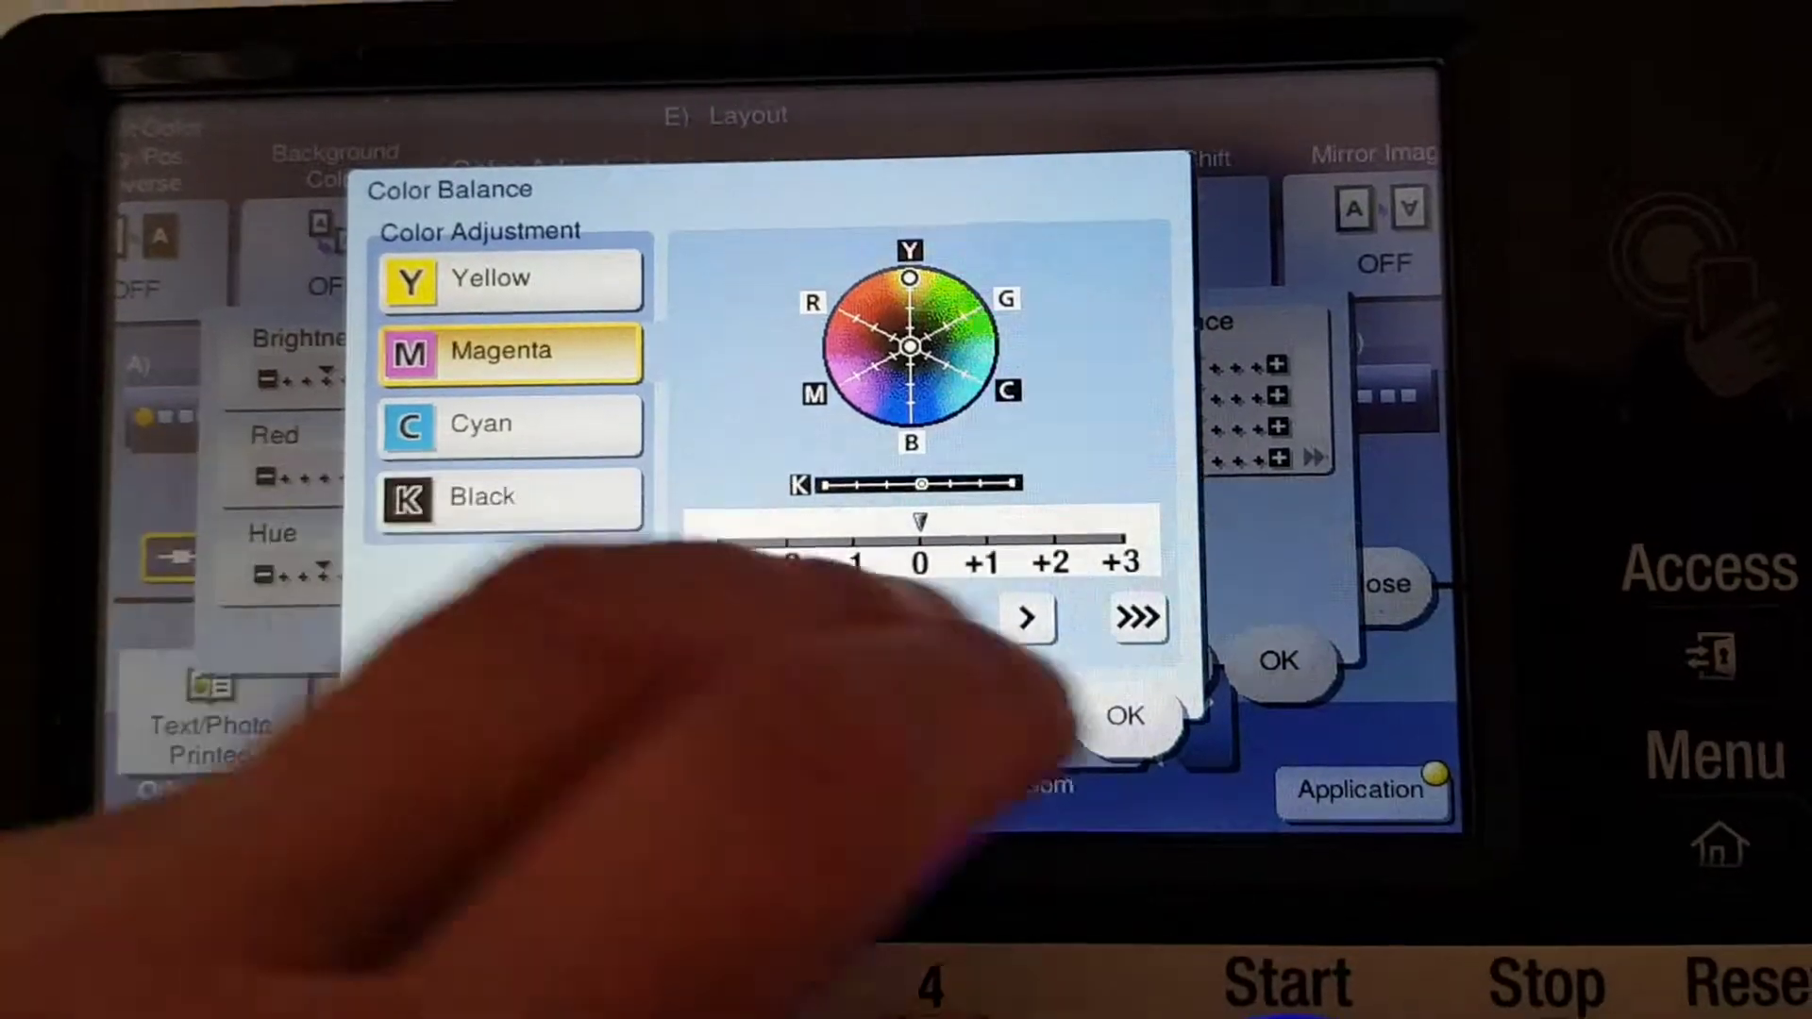
pyautogui.click(963, 572)
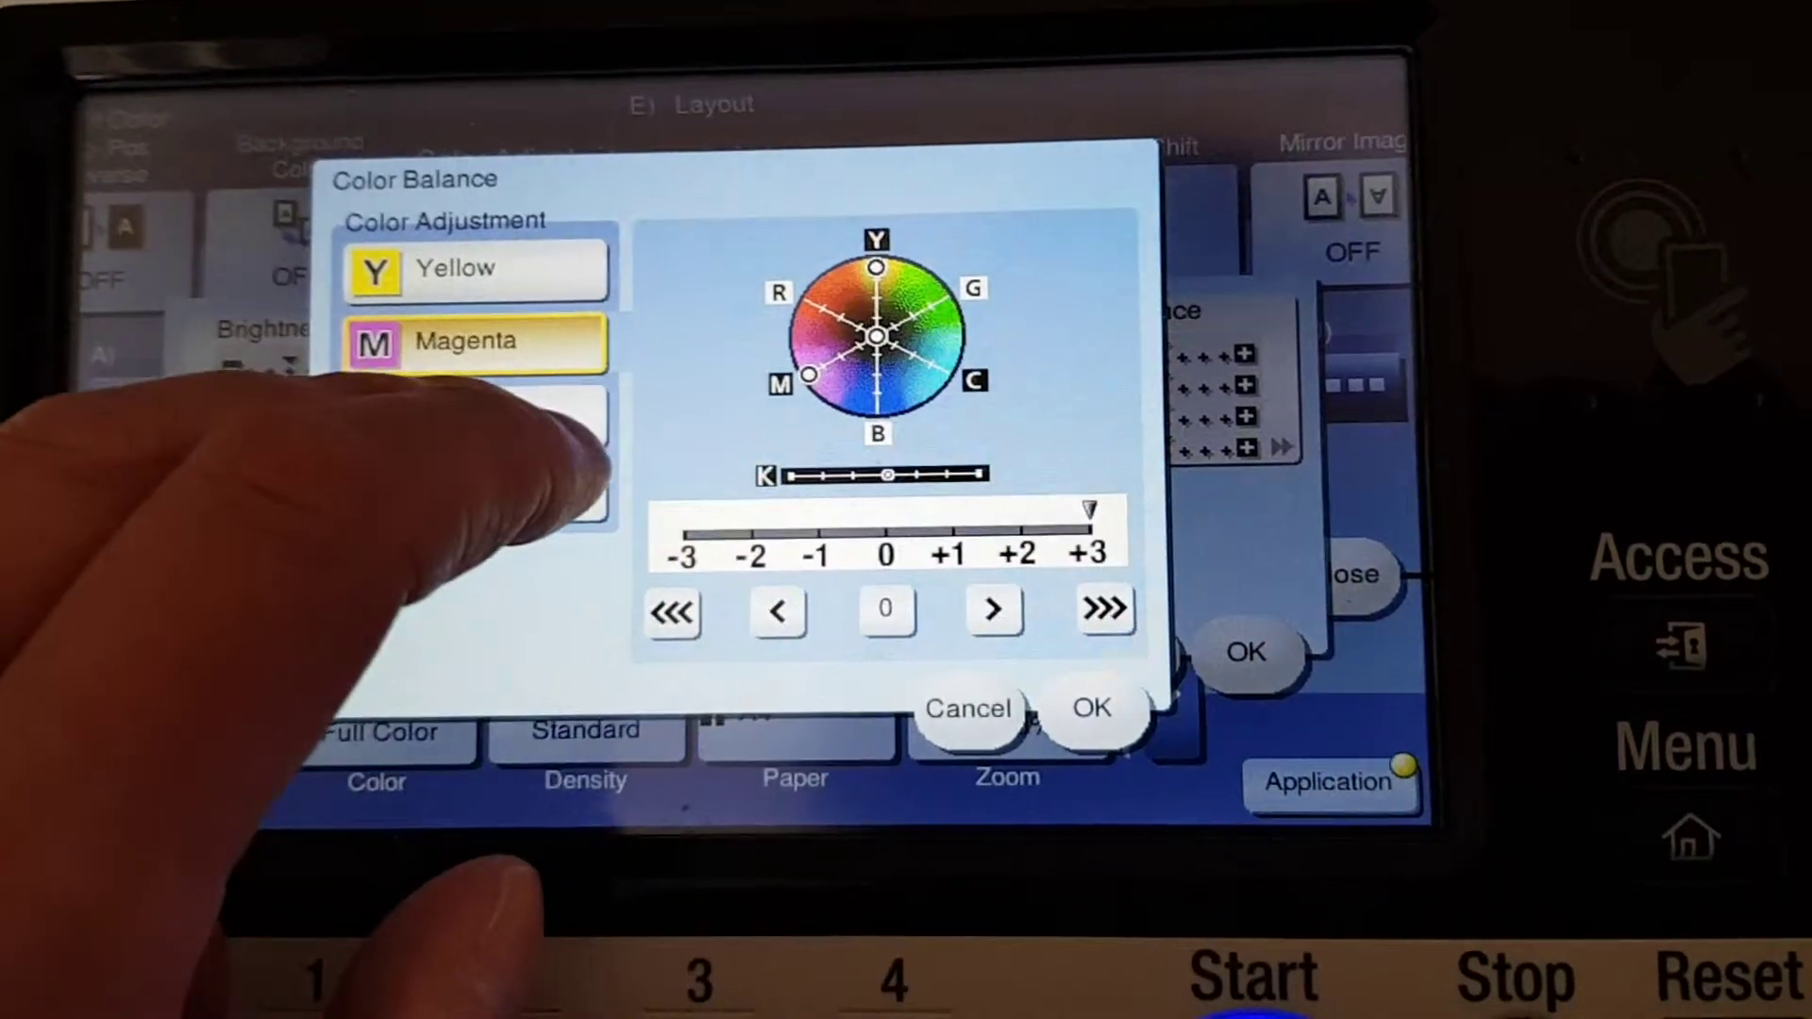
pyautogui.click(453, 414)
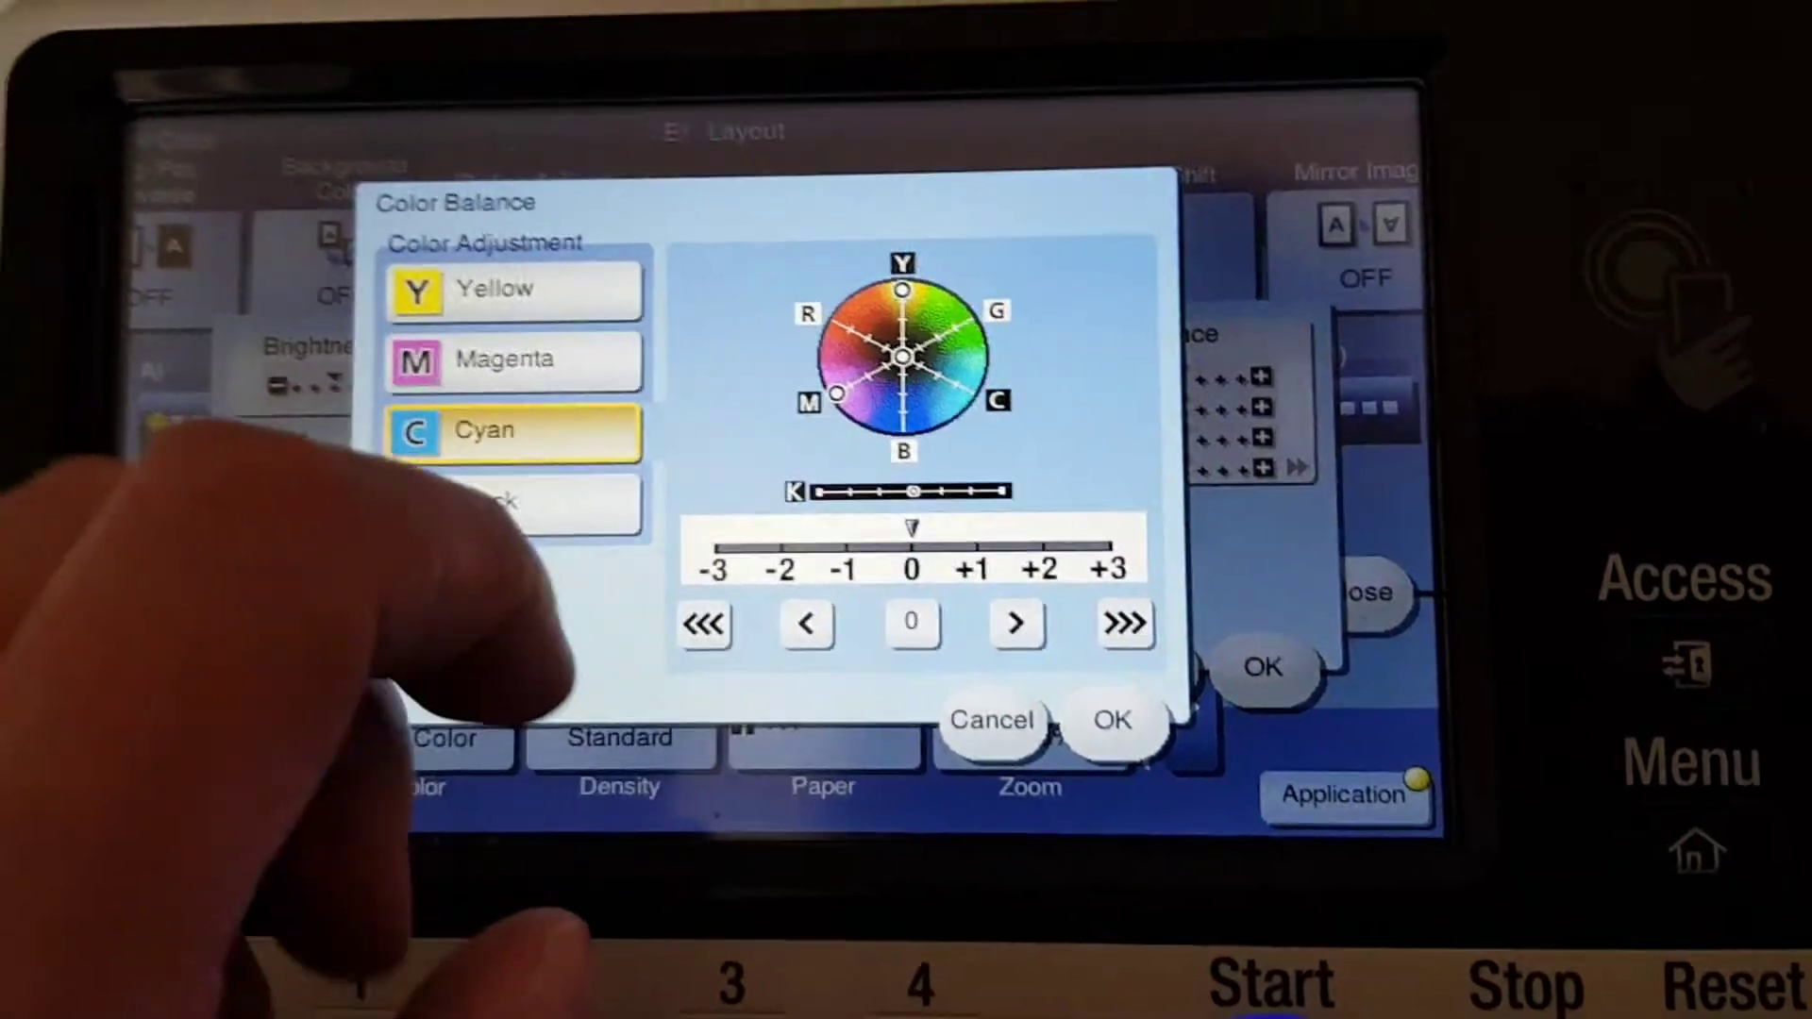
pyautogui.click(1025, 611)
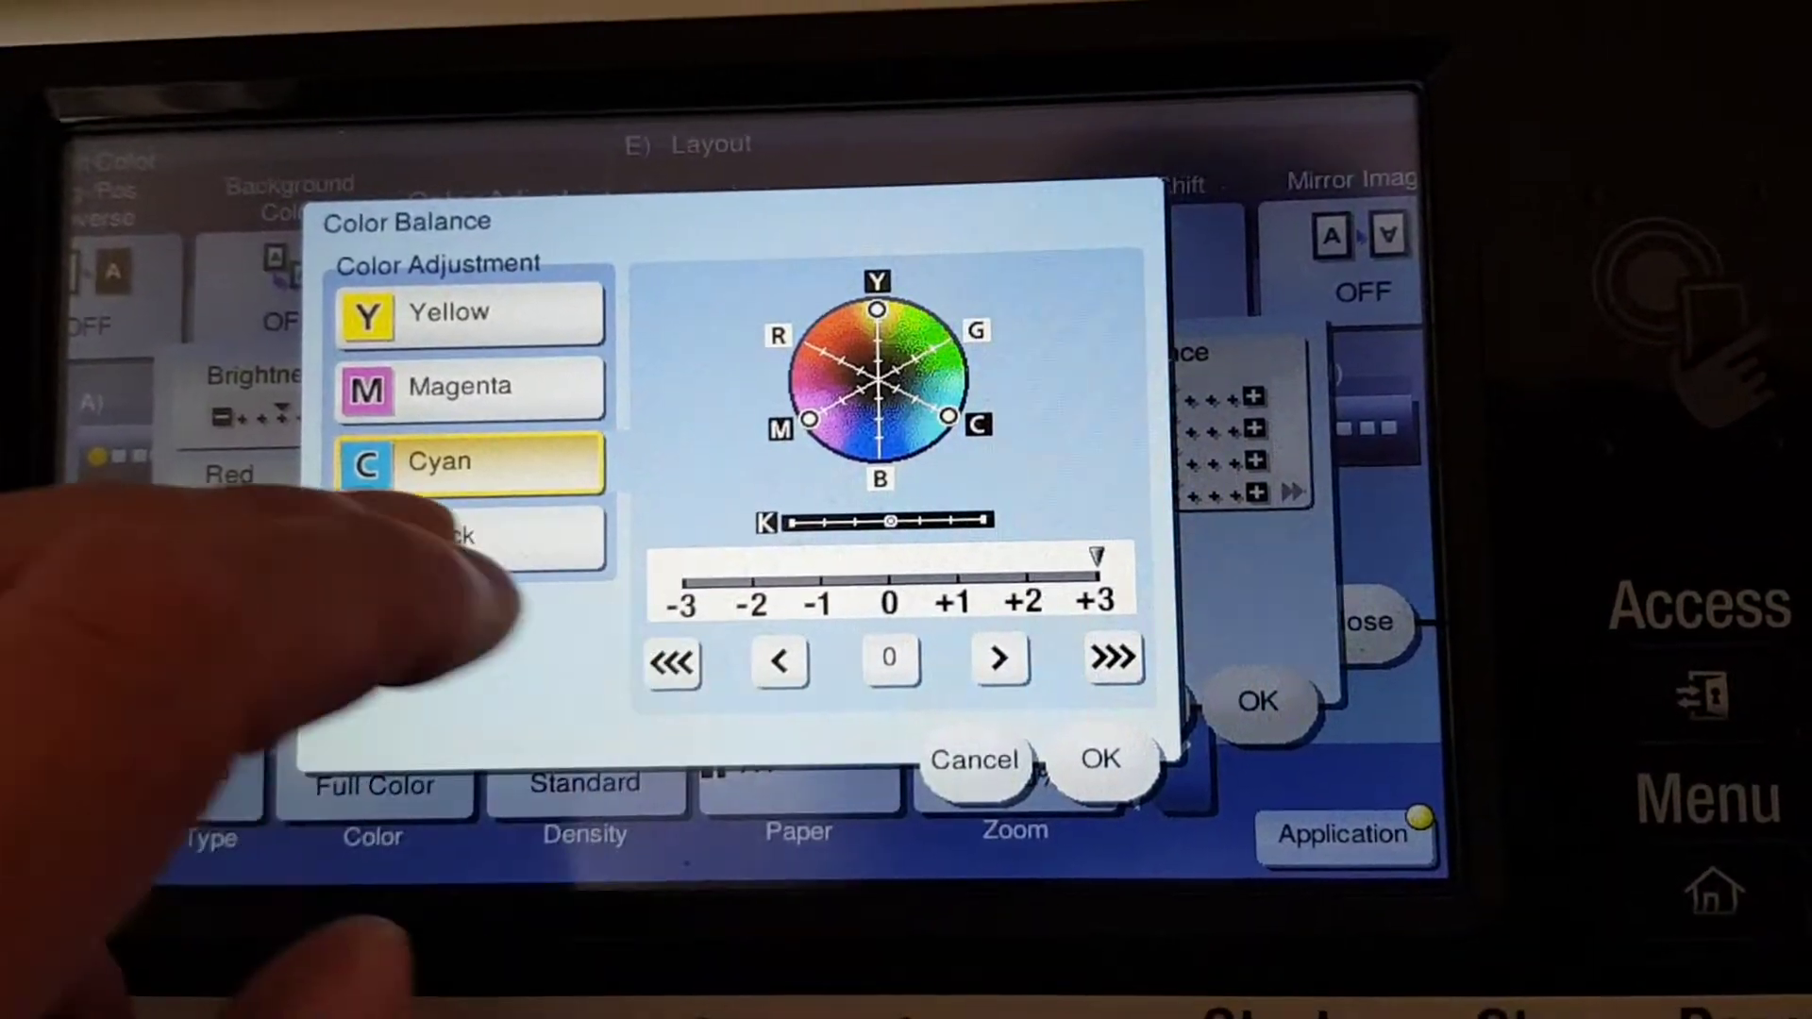
pyautogui.click(481, 514)
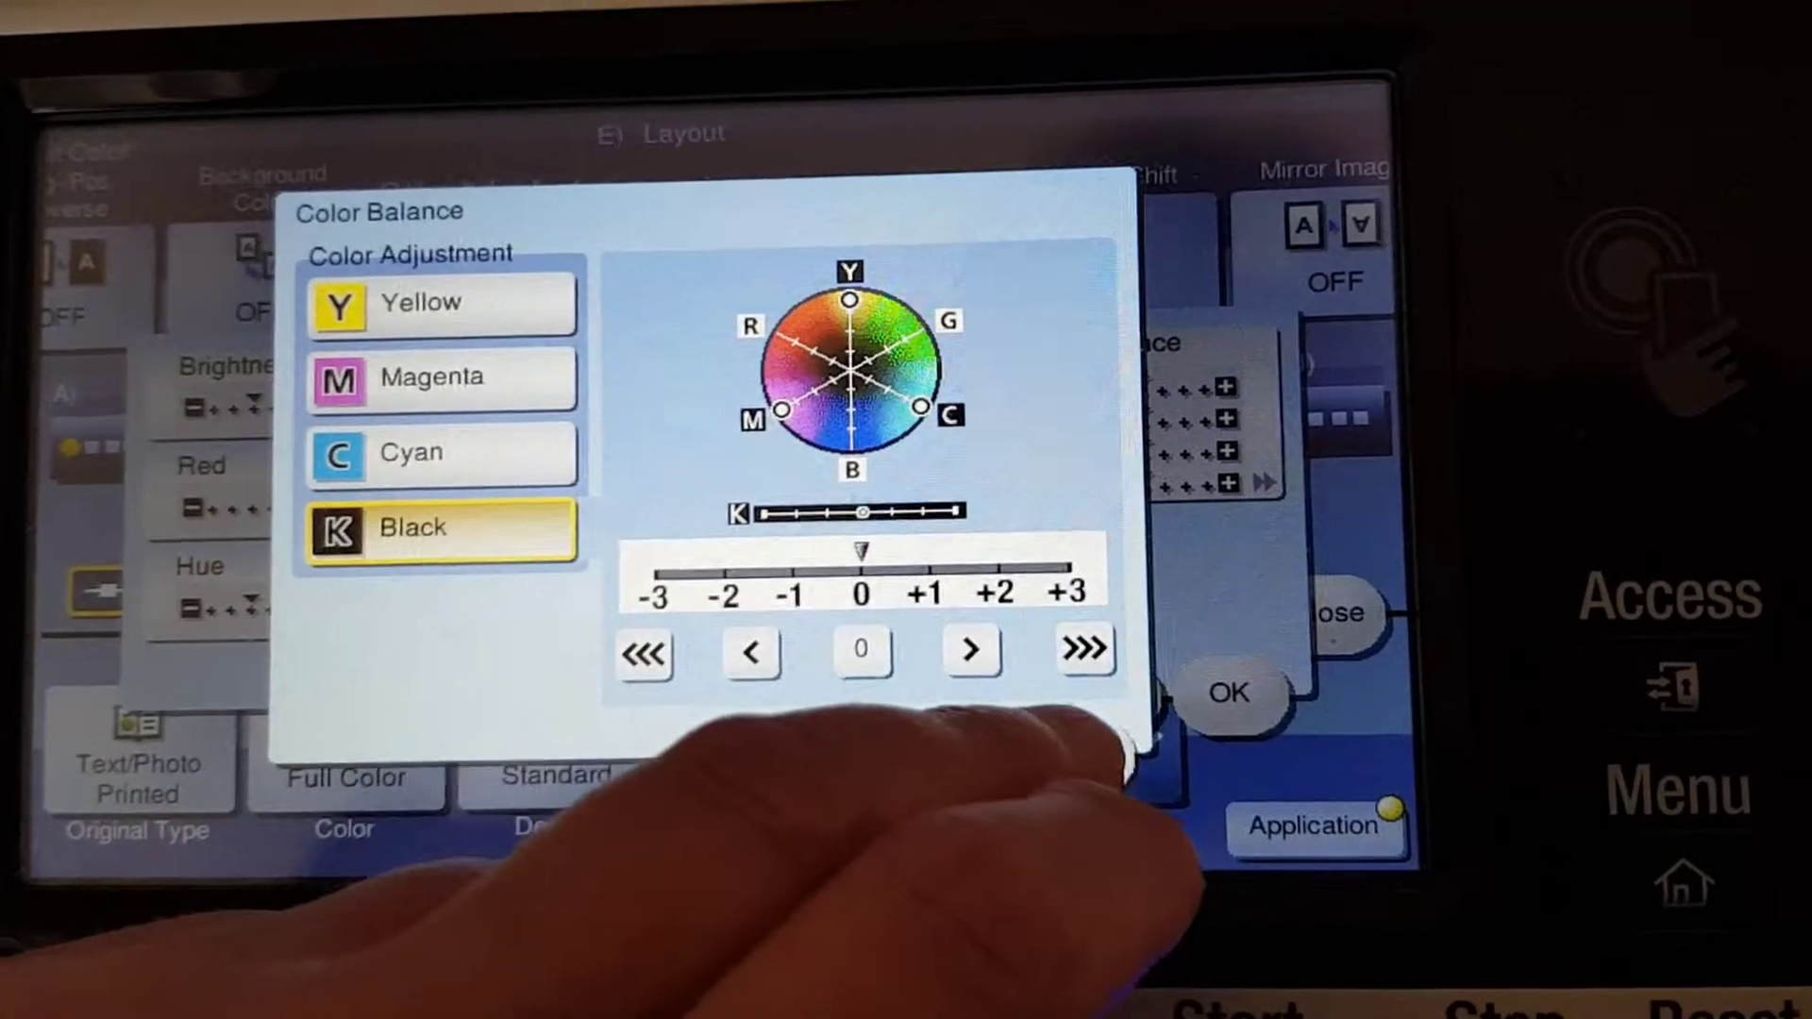
pyautogui.click(1097, 730)
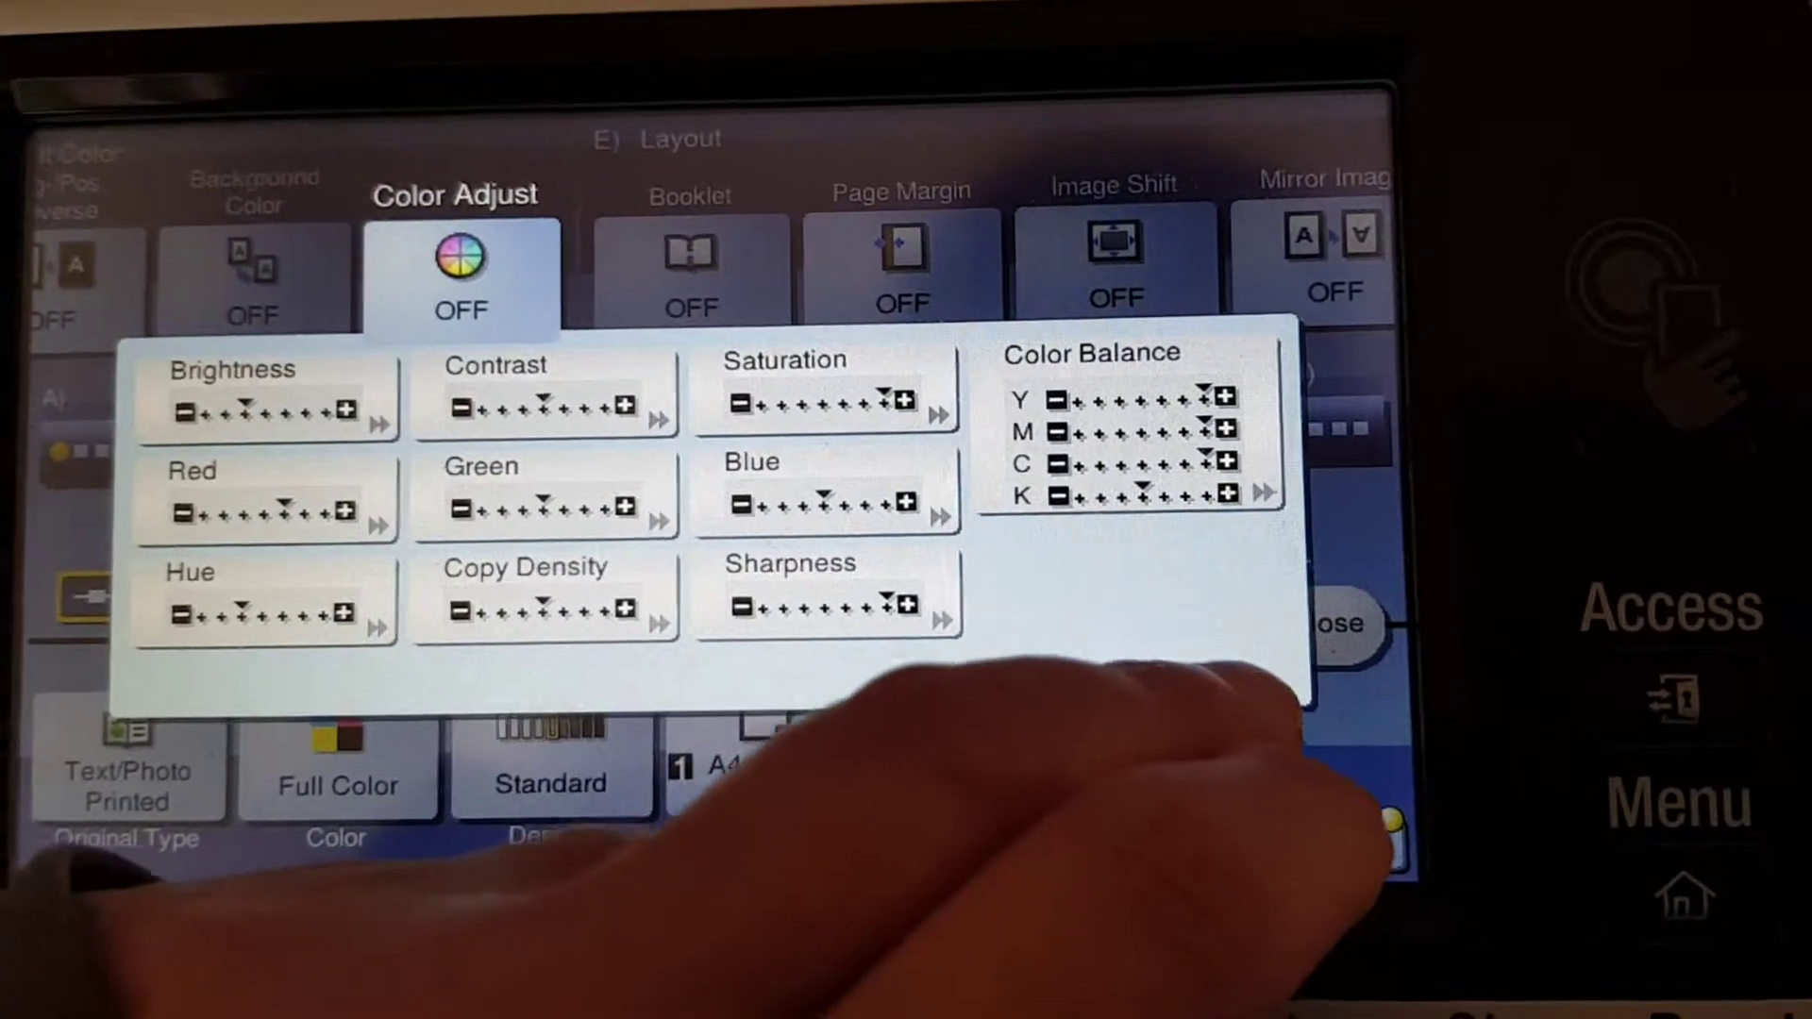
# - Apply the colour adjustments so the Color Adjust tile reads ON
pyautogui.click(1288, 675)
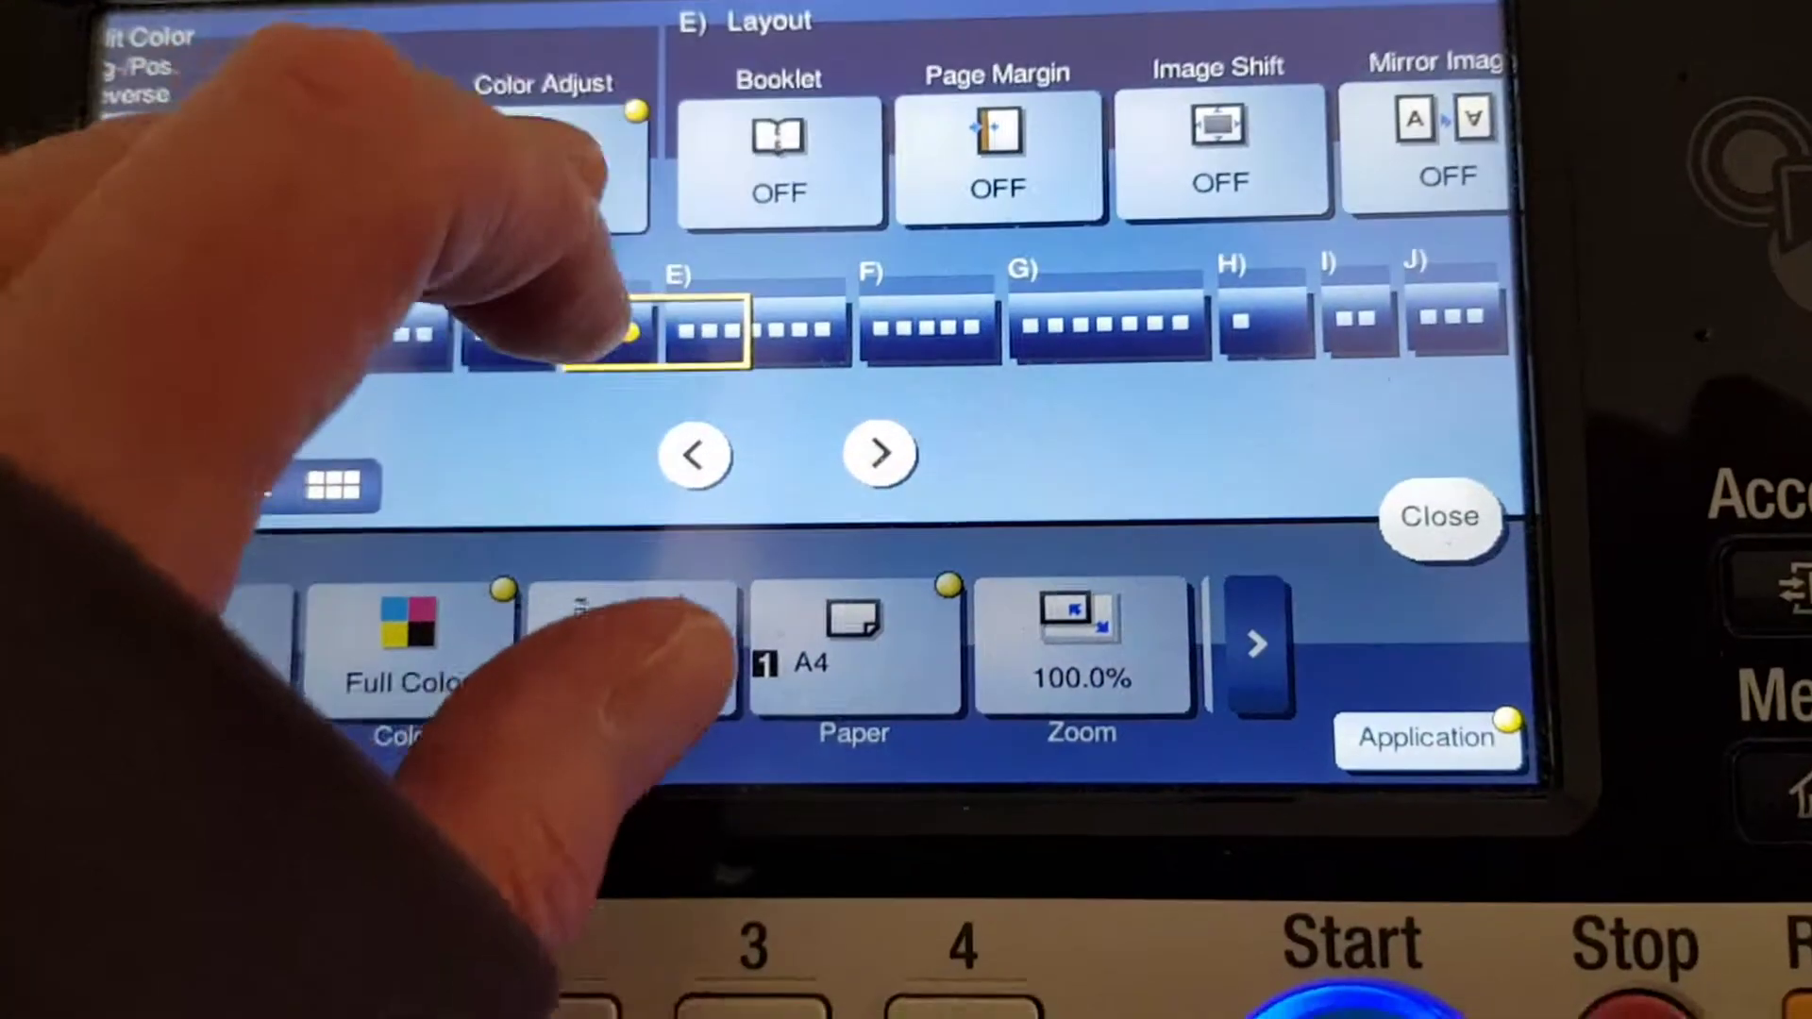
# - Set Copy Density to -3 and leave the Red level unchanged
pyautogui.click(563, 198)
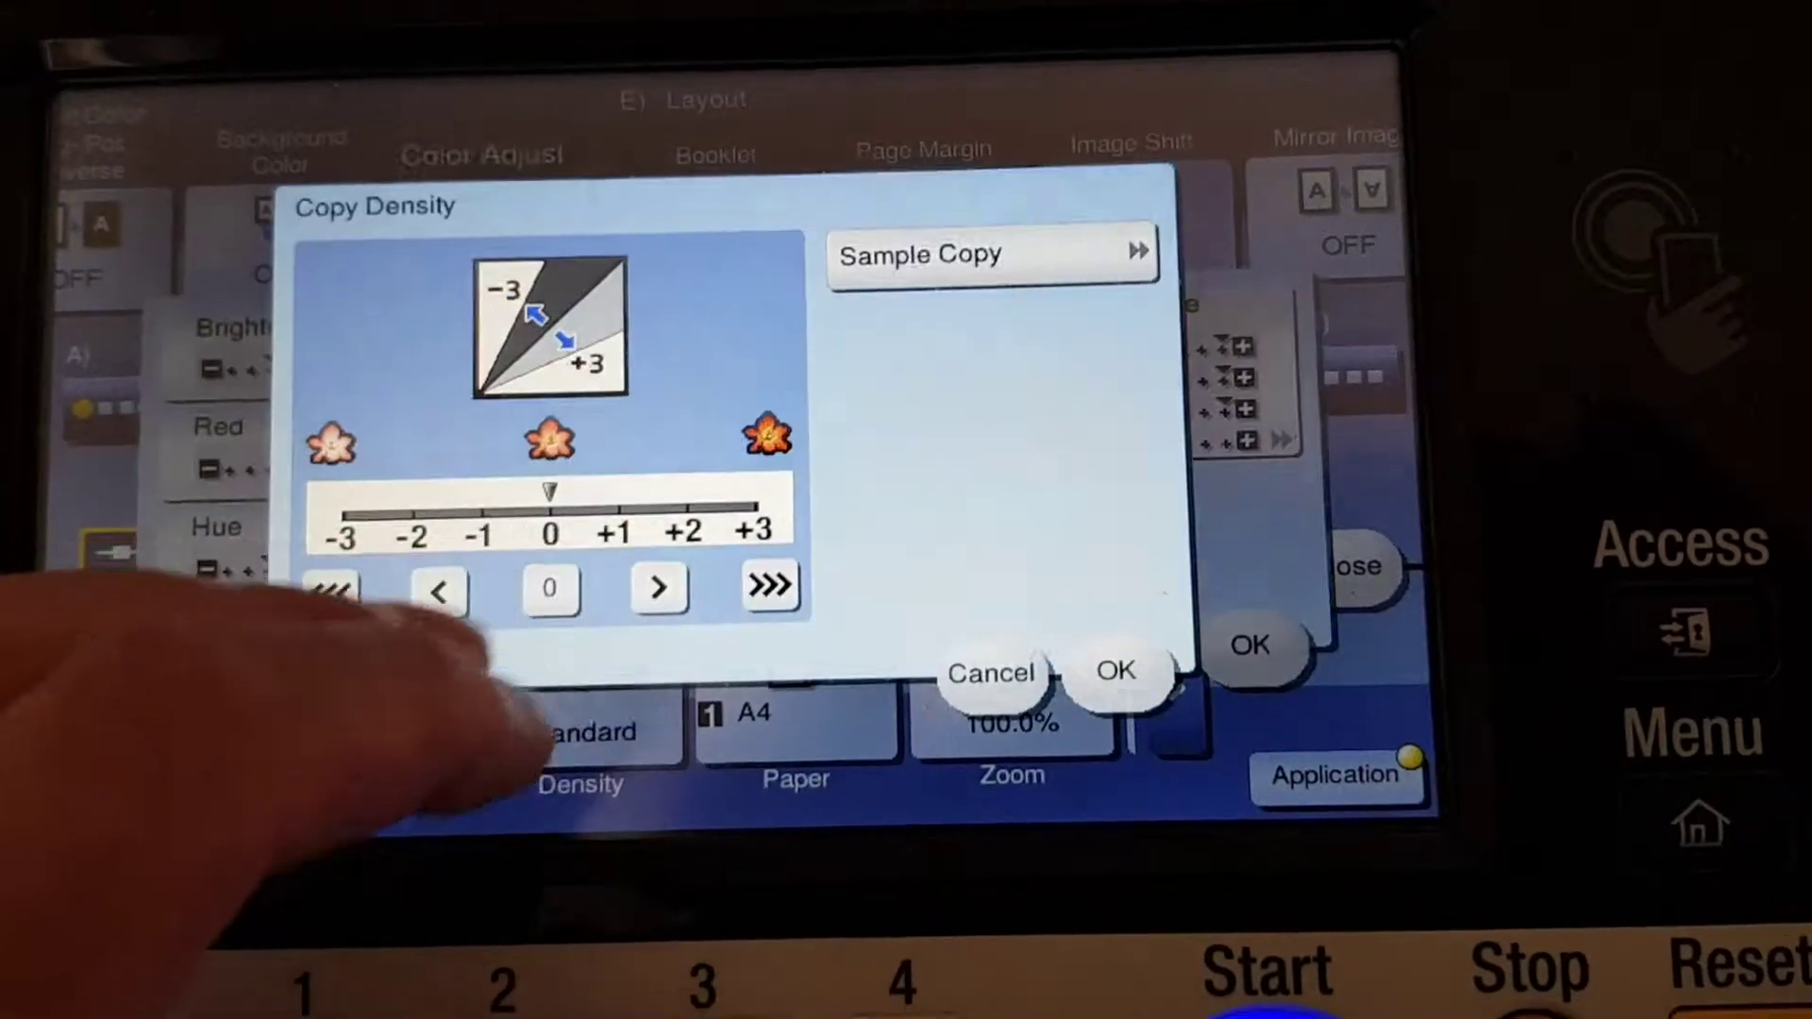
pyautogui.click(371, 555)
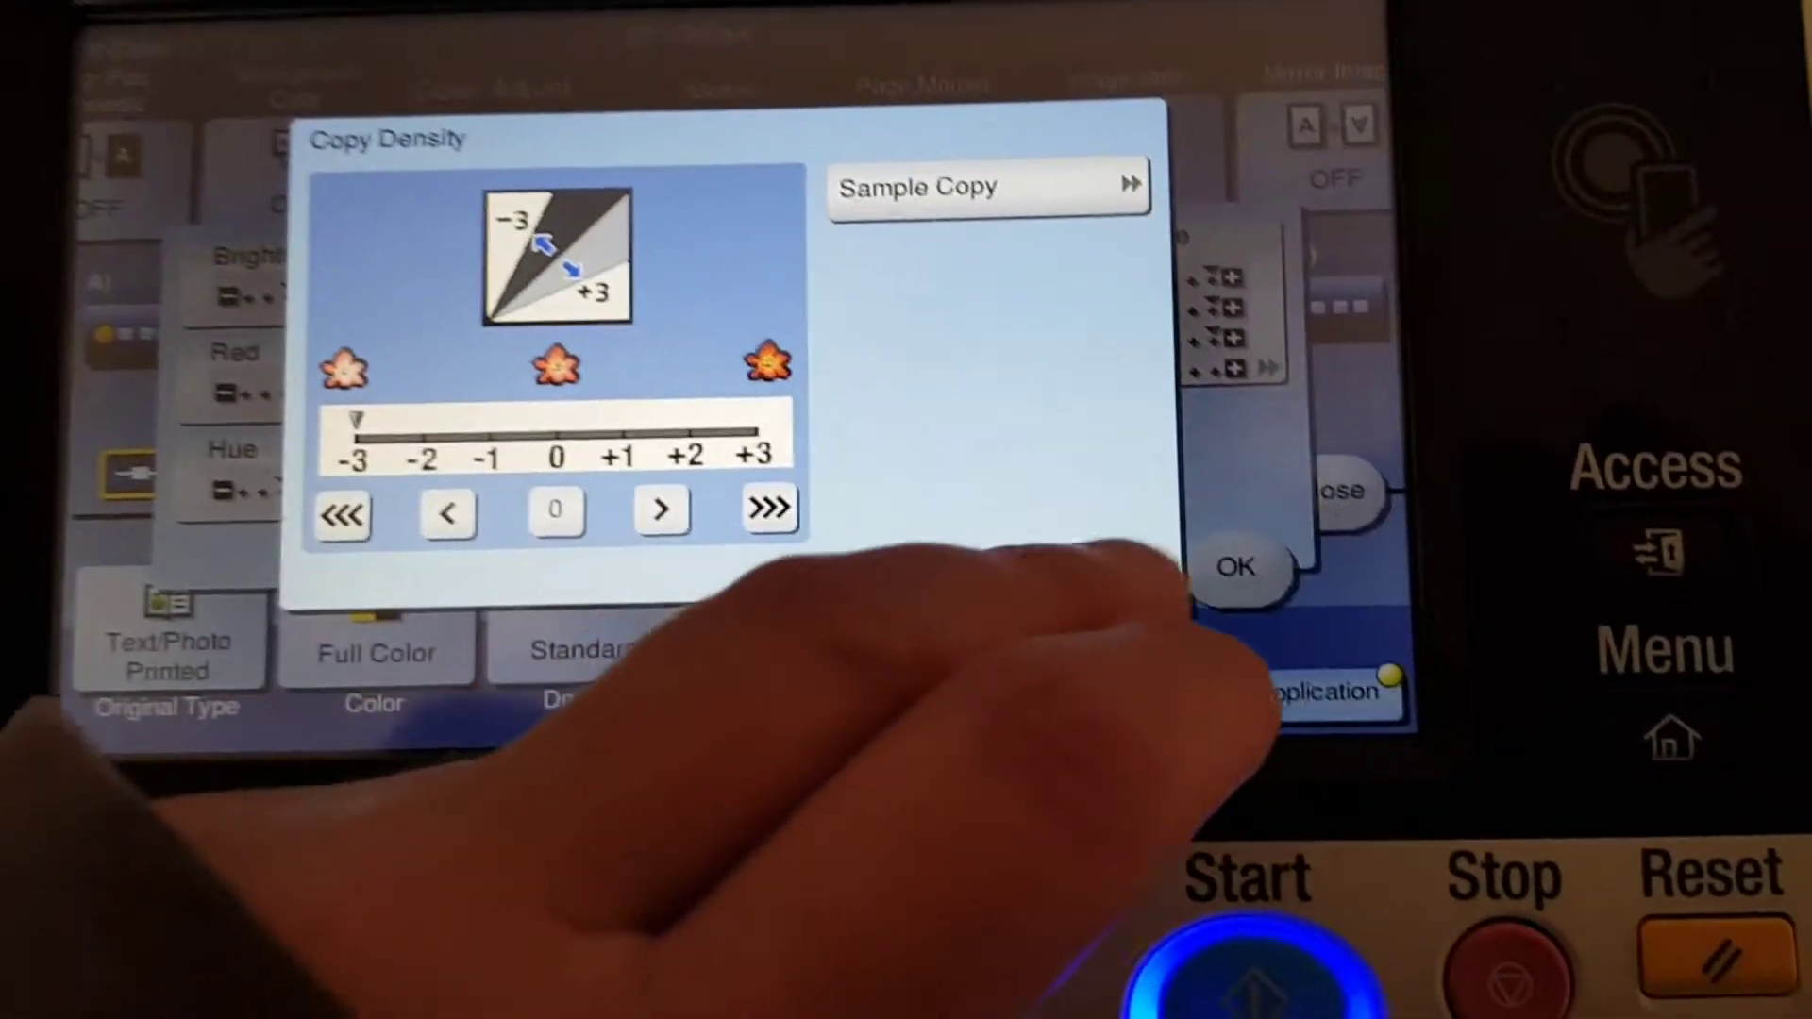
pyautogui.click(1236, 568)
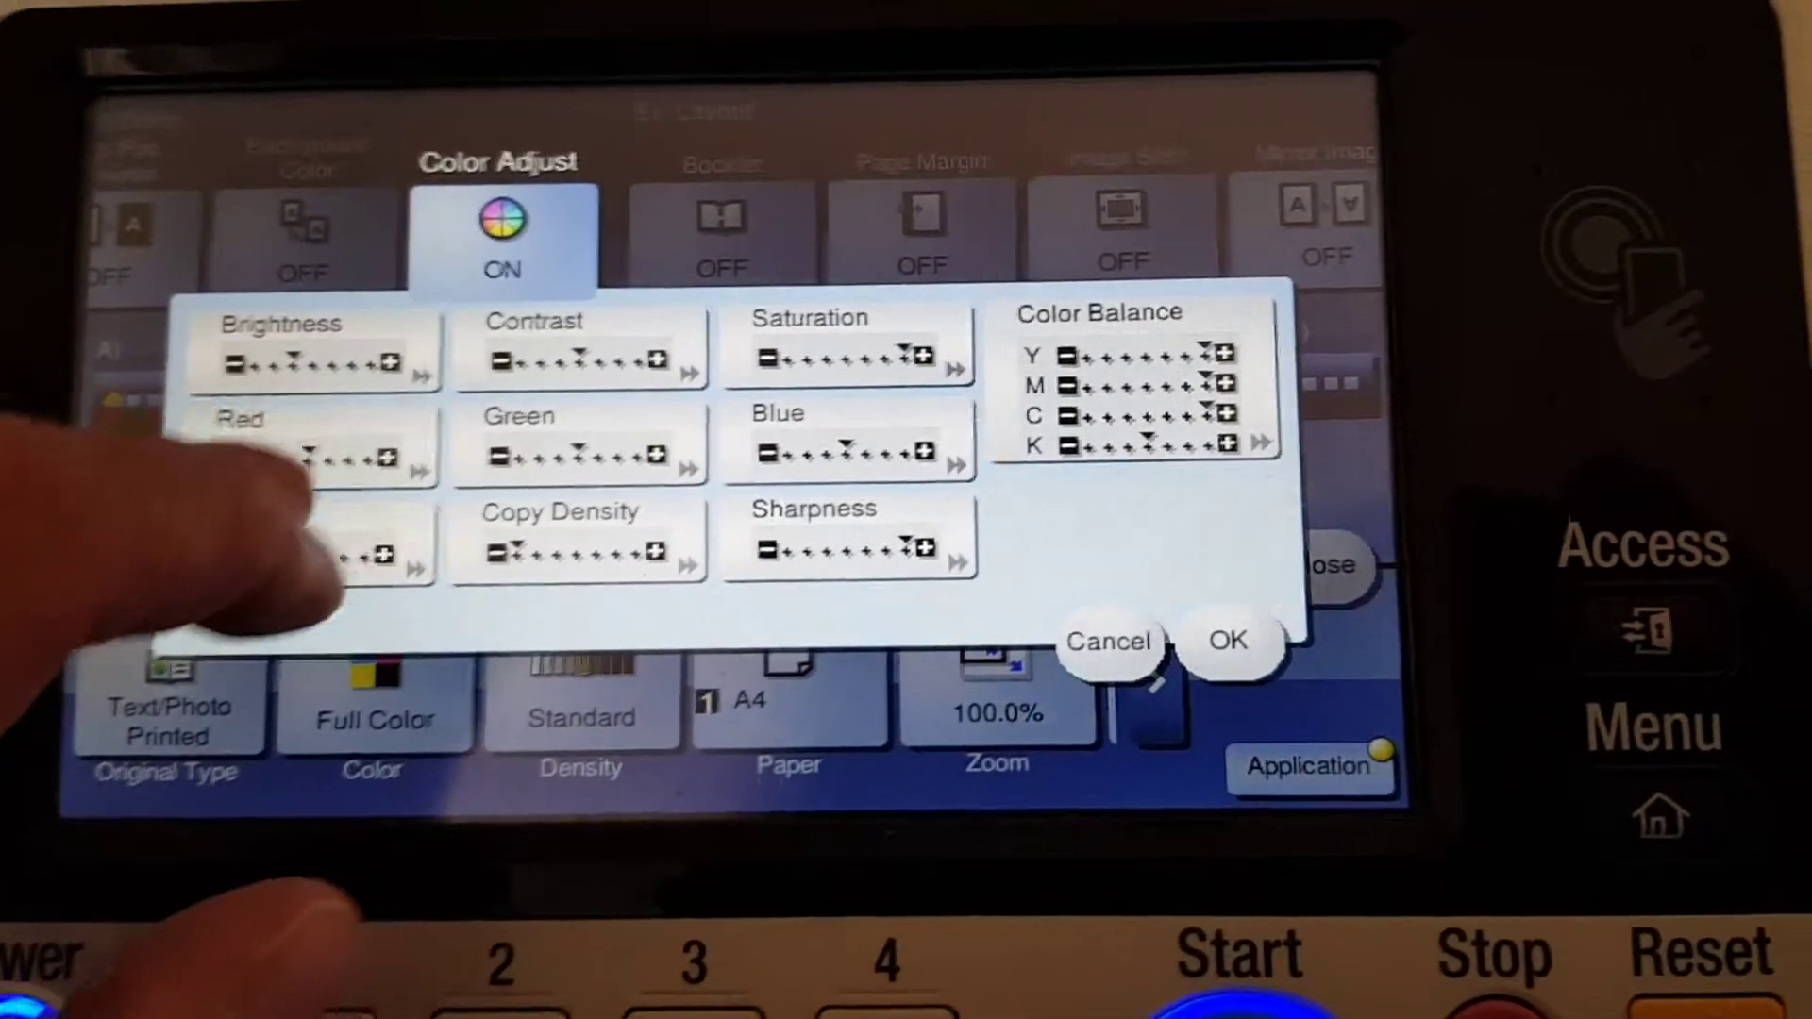
pyautogui.click(305, 447)
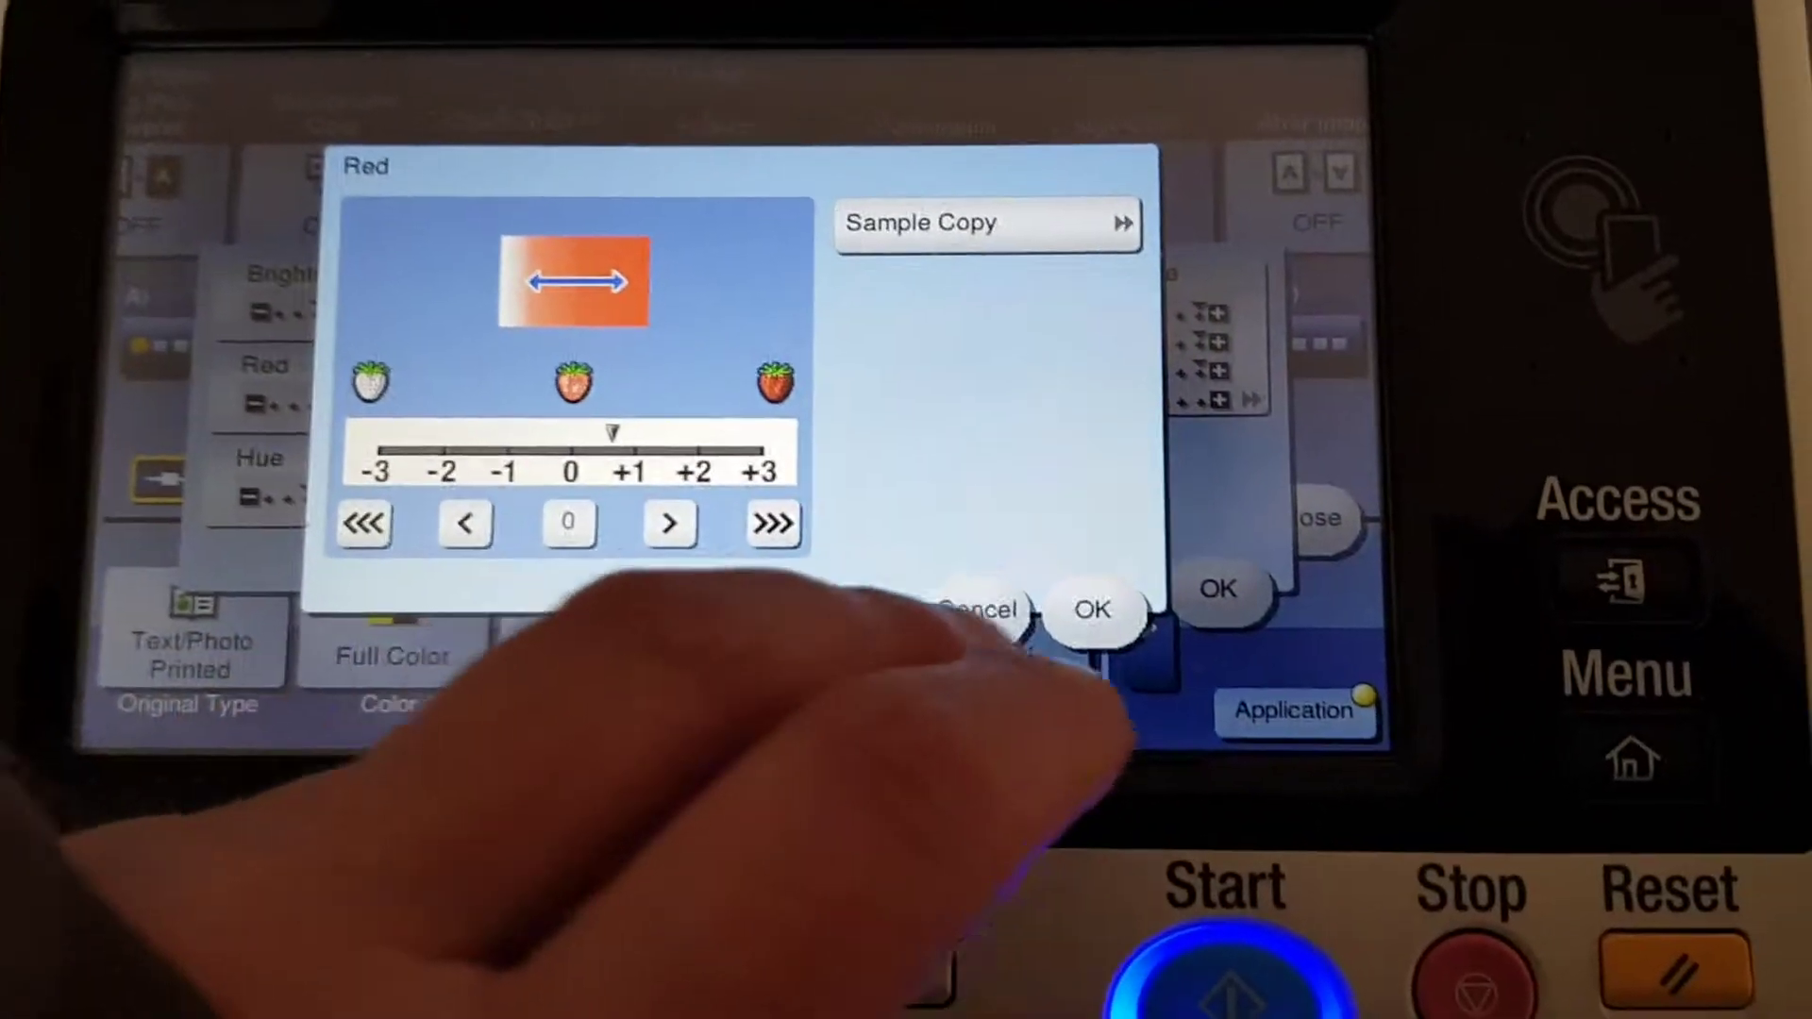
pyautogui.click(1090, 612)
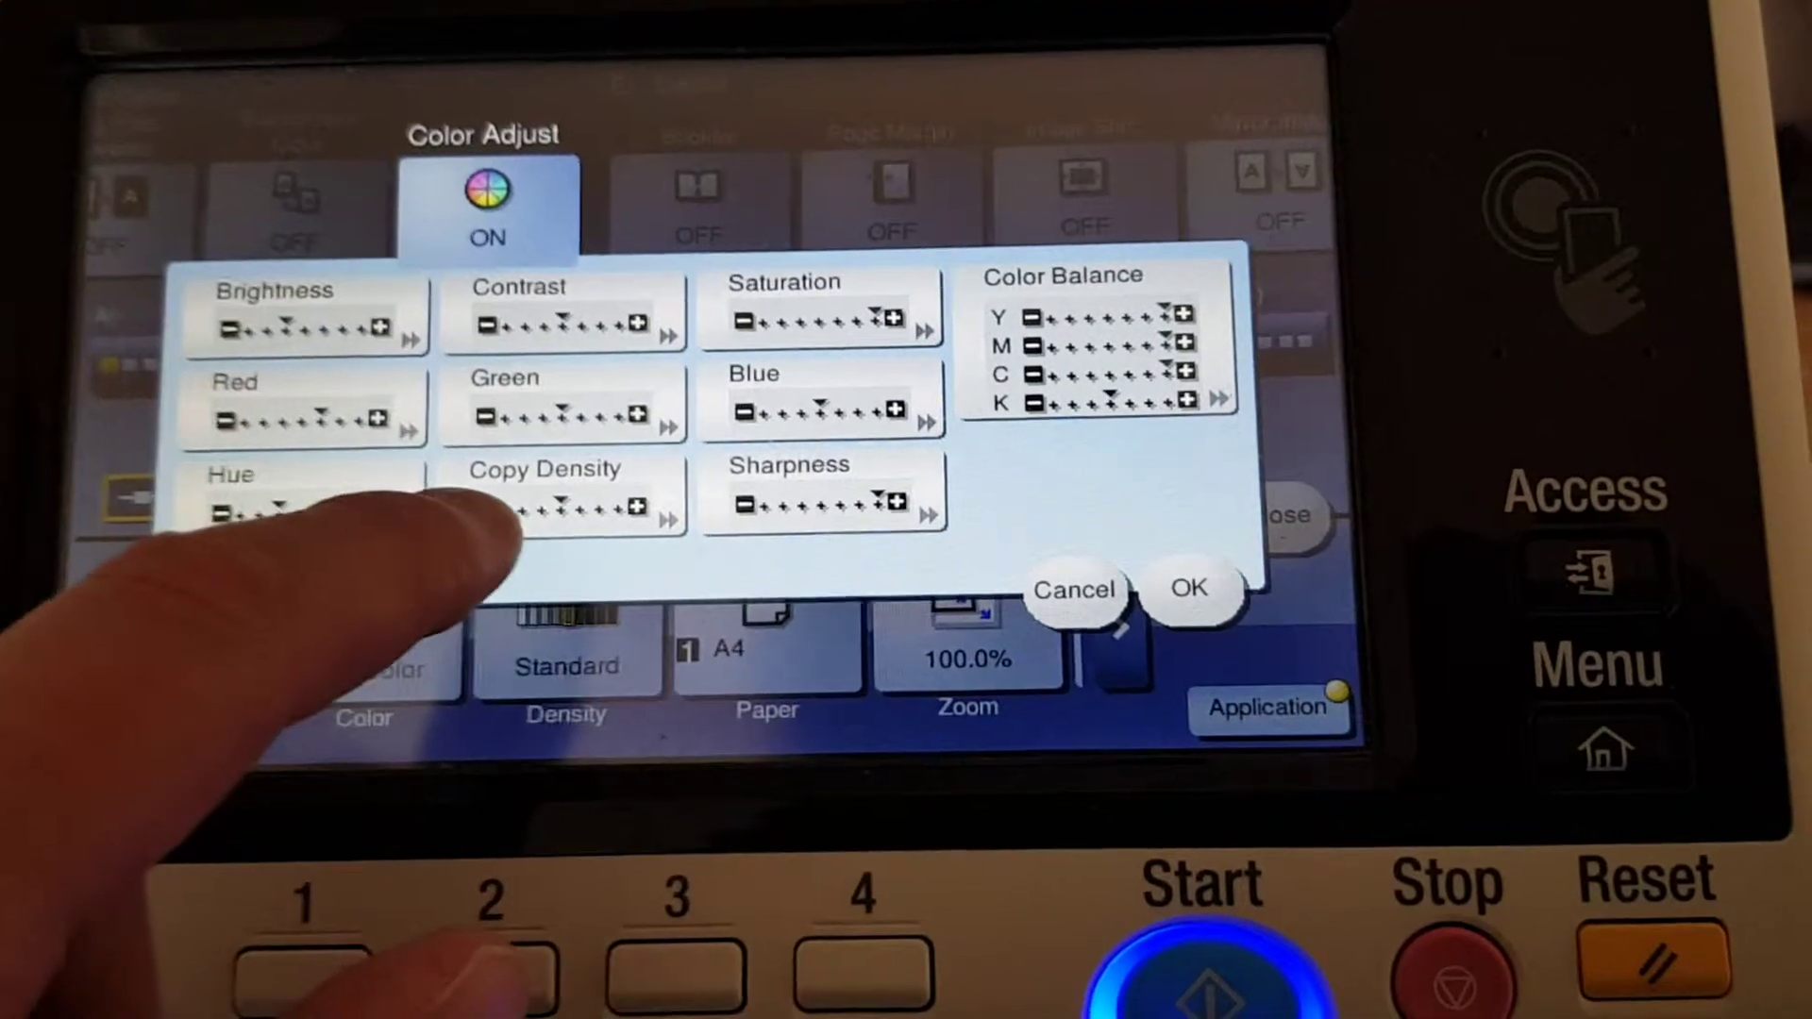
# - Raise Brightness to its maximum of +3
pyautogui.click(304, 315)
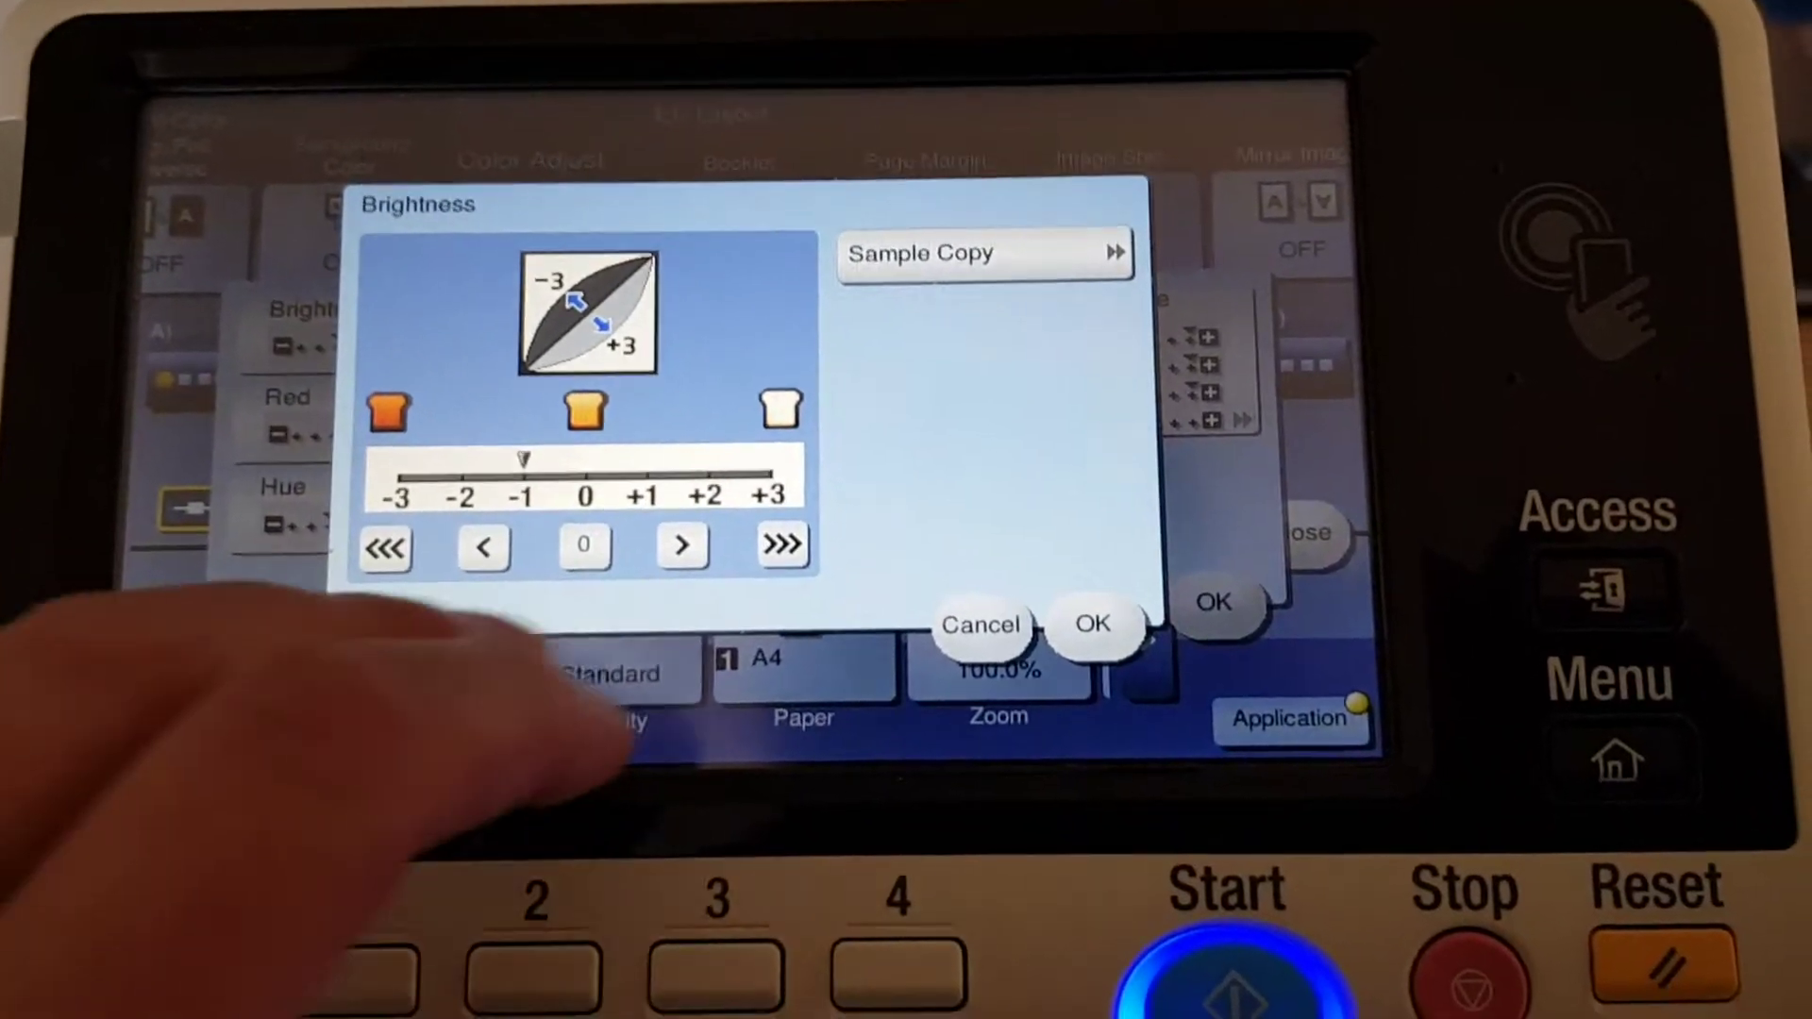
pyautogui.click(772, 587)
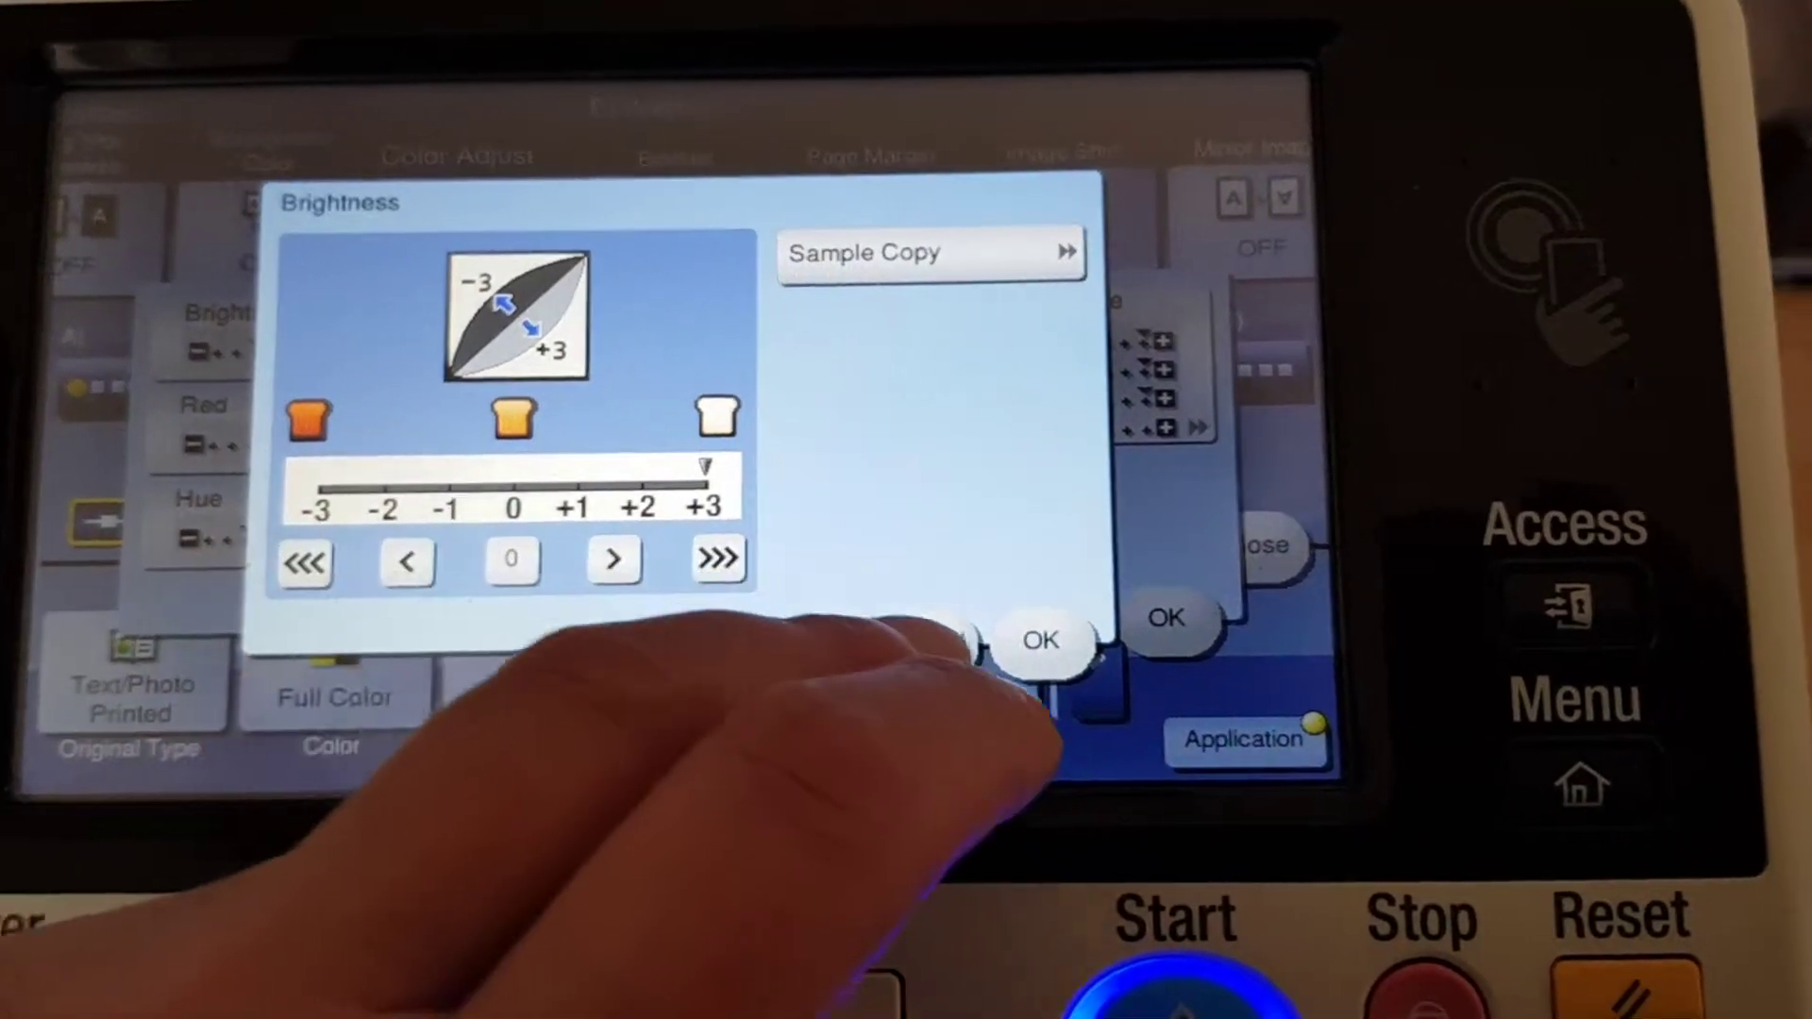
pyautogui.click(1085, 670)
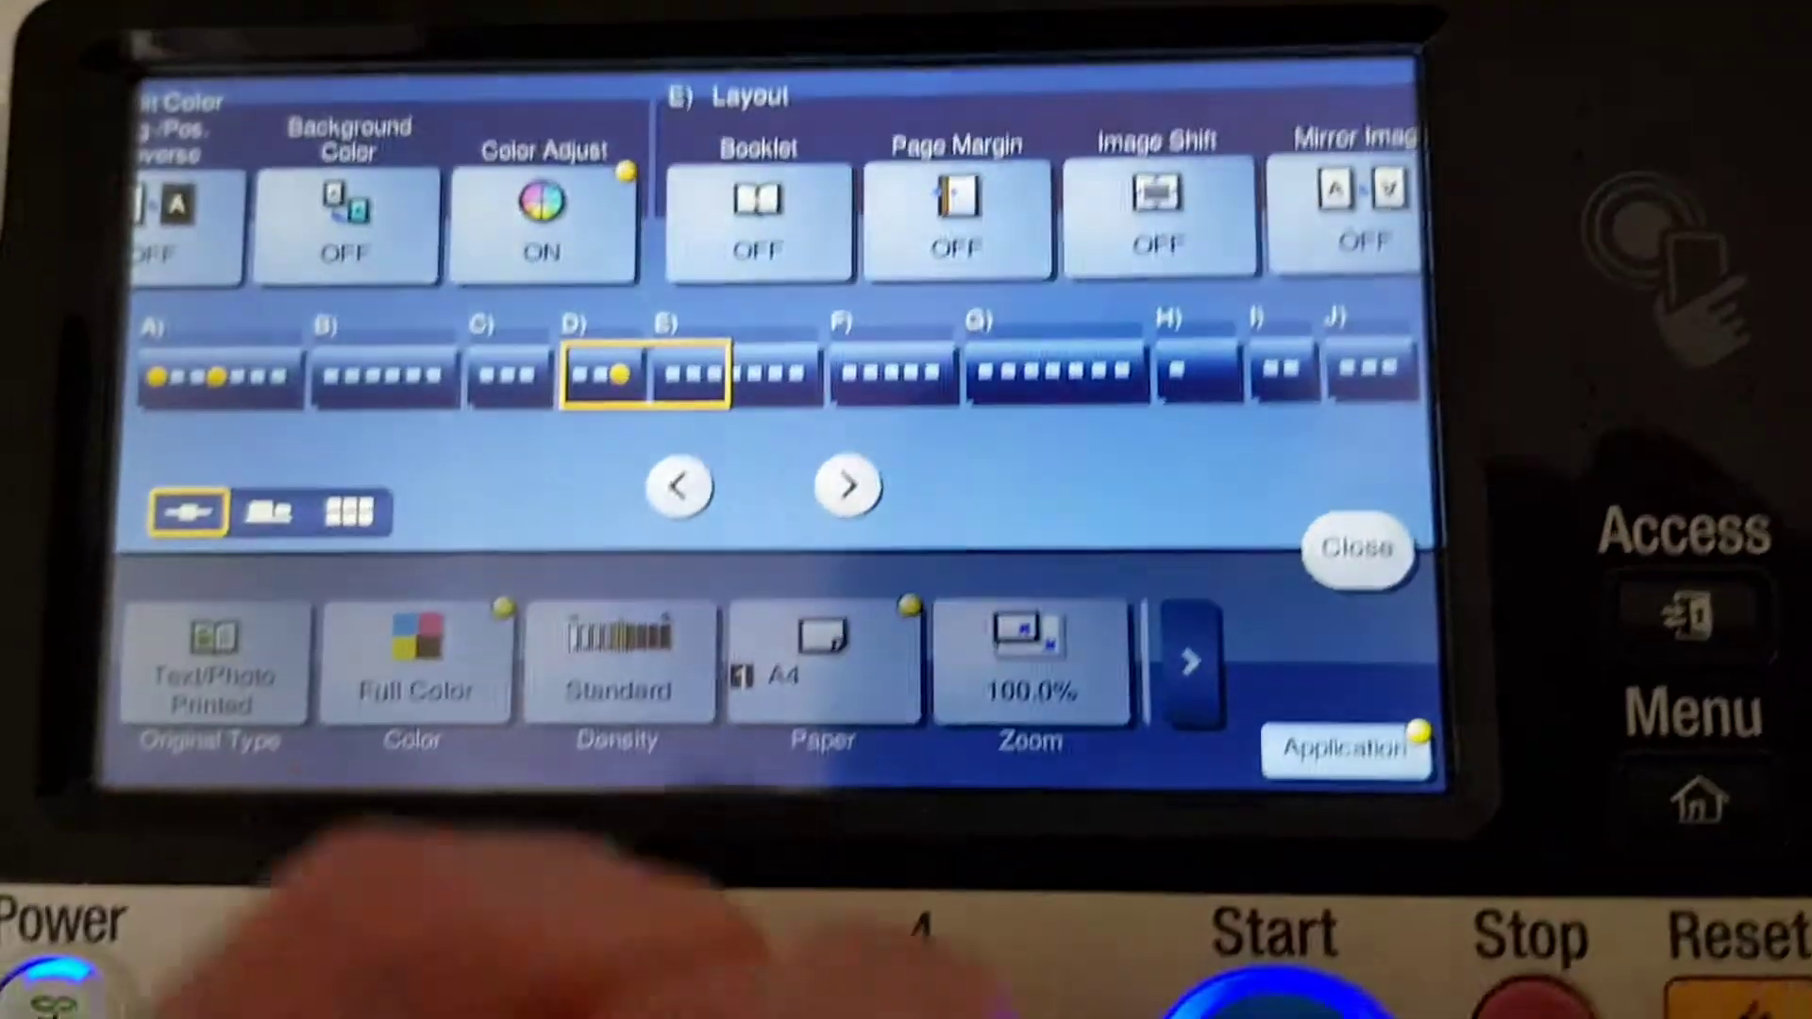
# - Set the copy zoom to the 141.4% (A4→A3) enlargement preset
pyautogui.click(1357, 547)
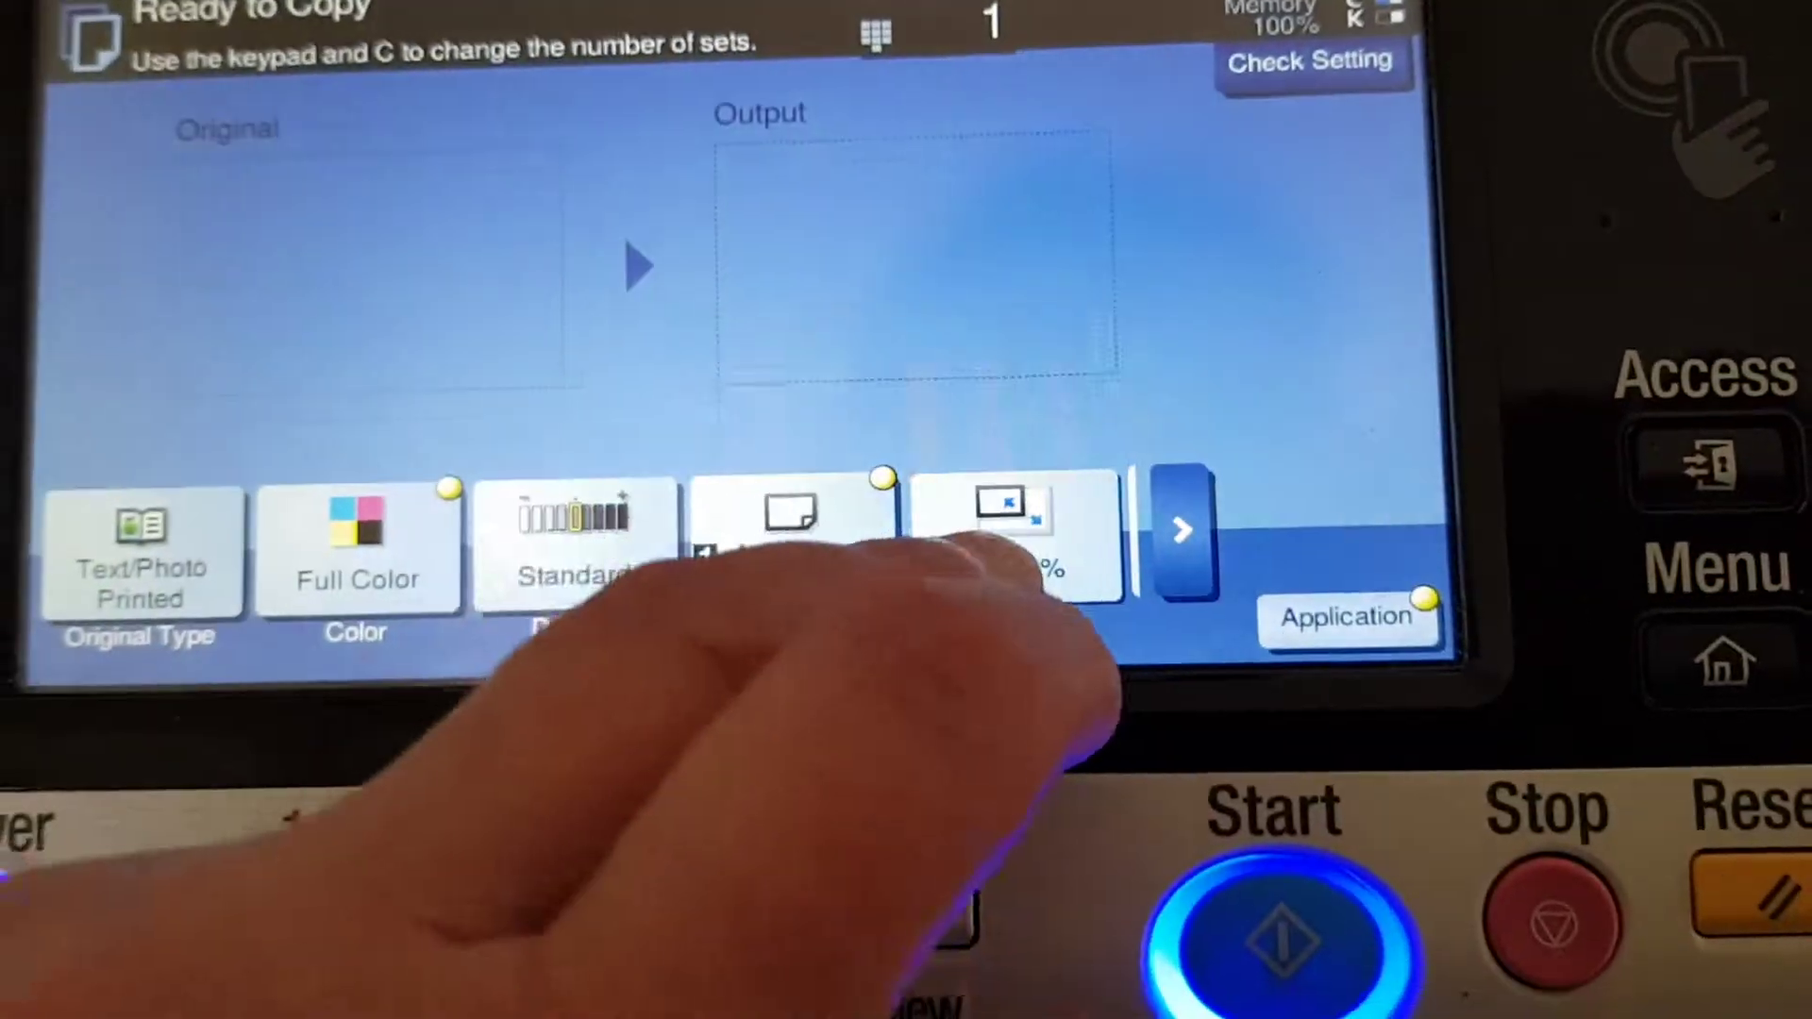
pyautogui.click(1013, 539)
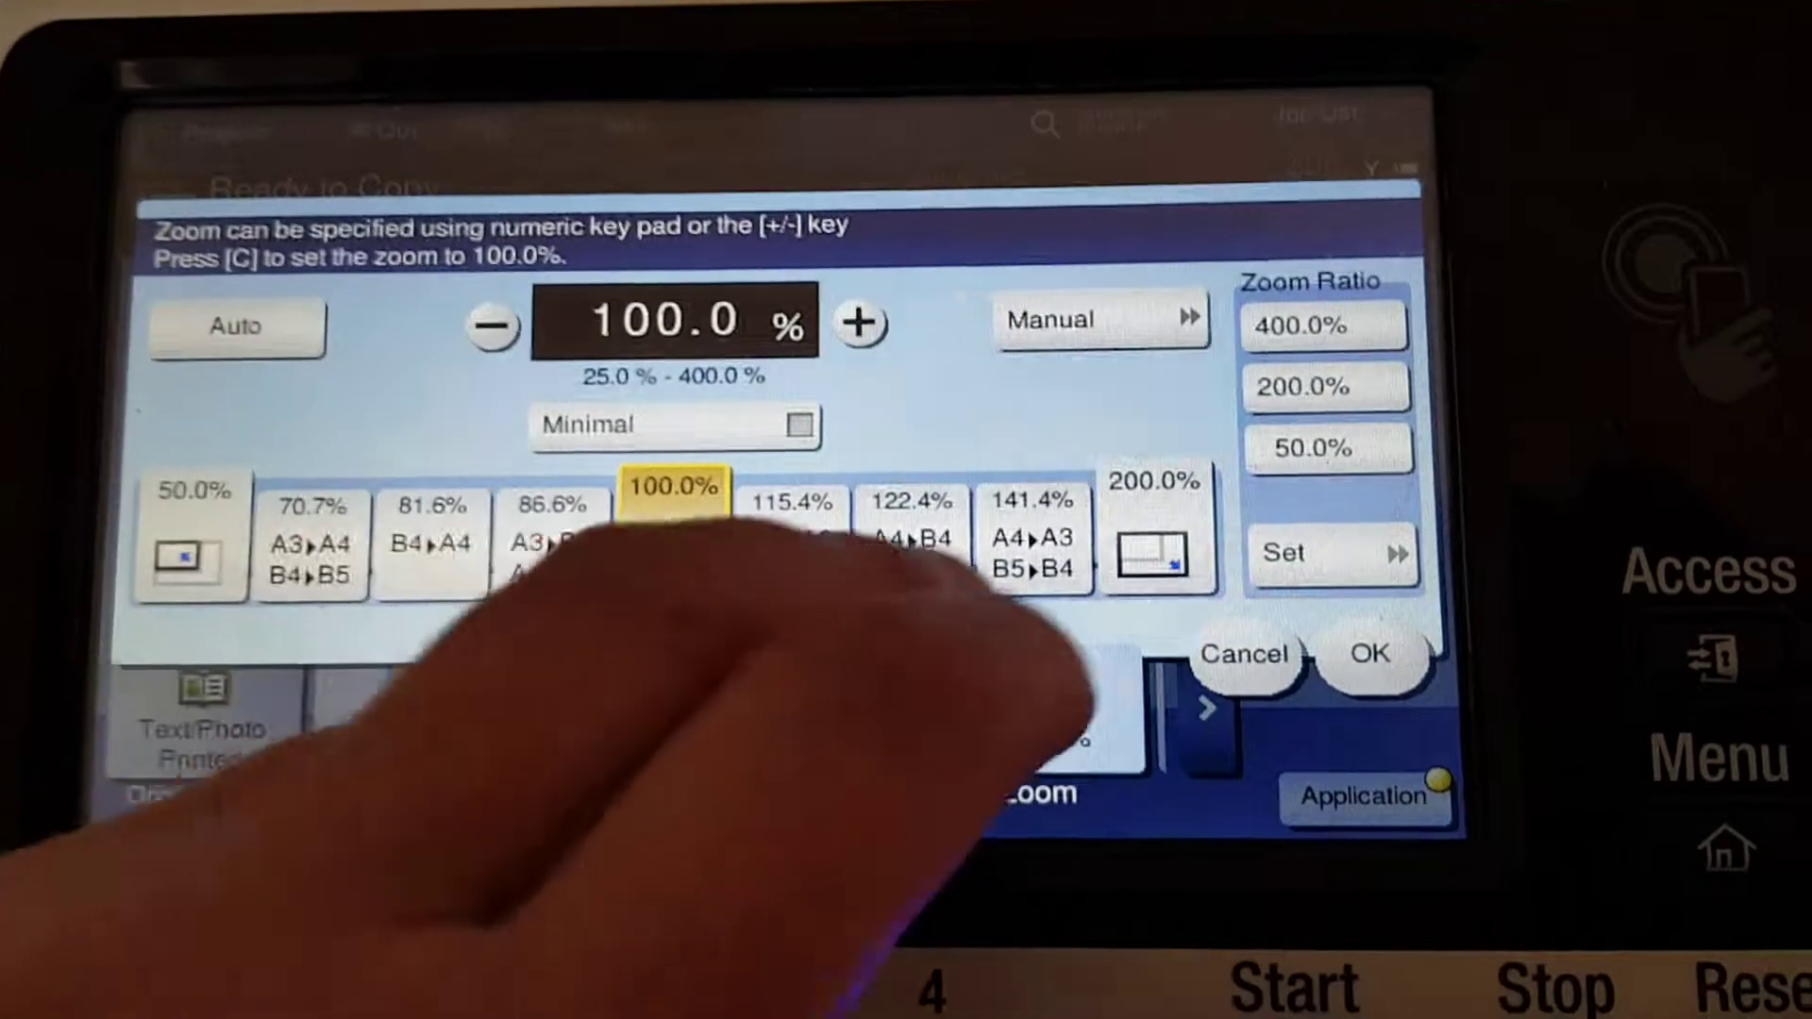
pyautogui.click(1052, 546)
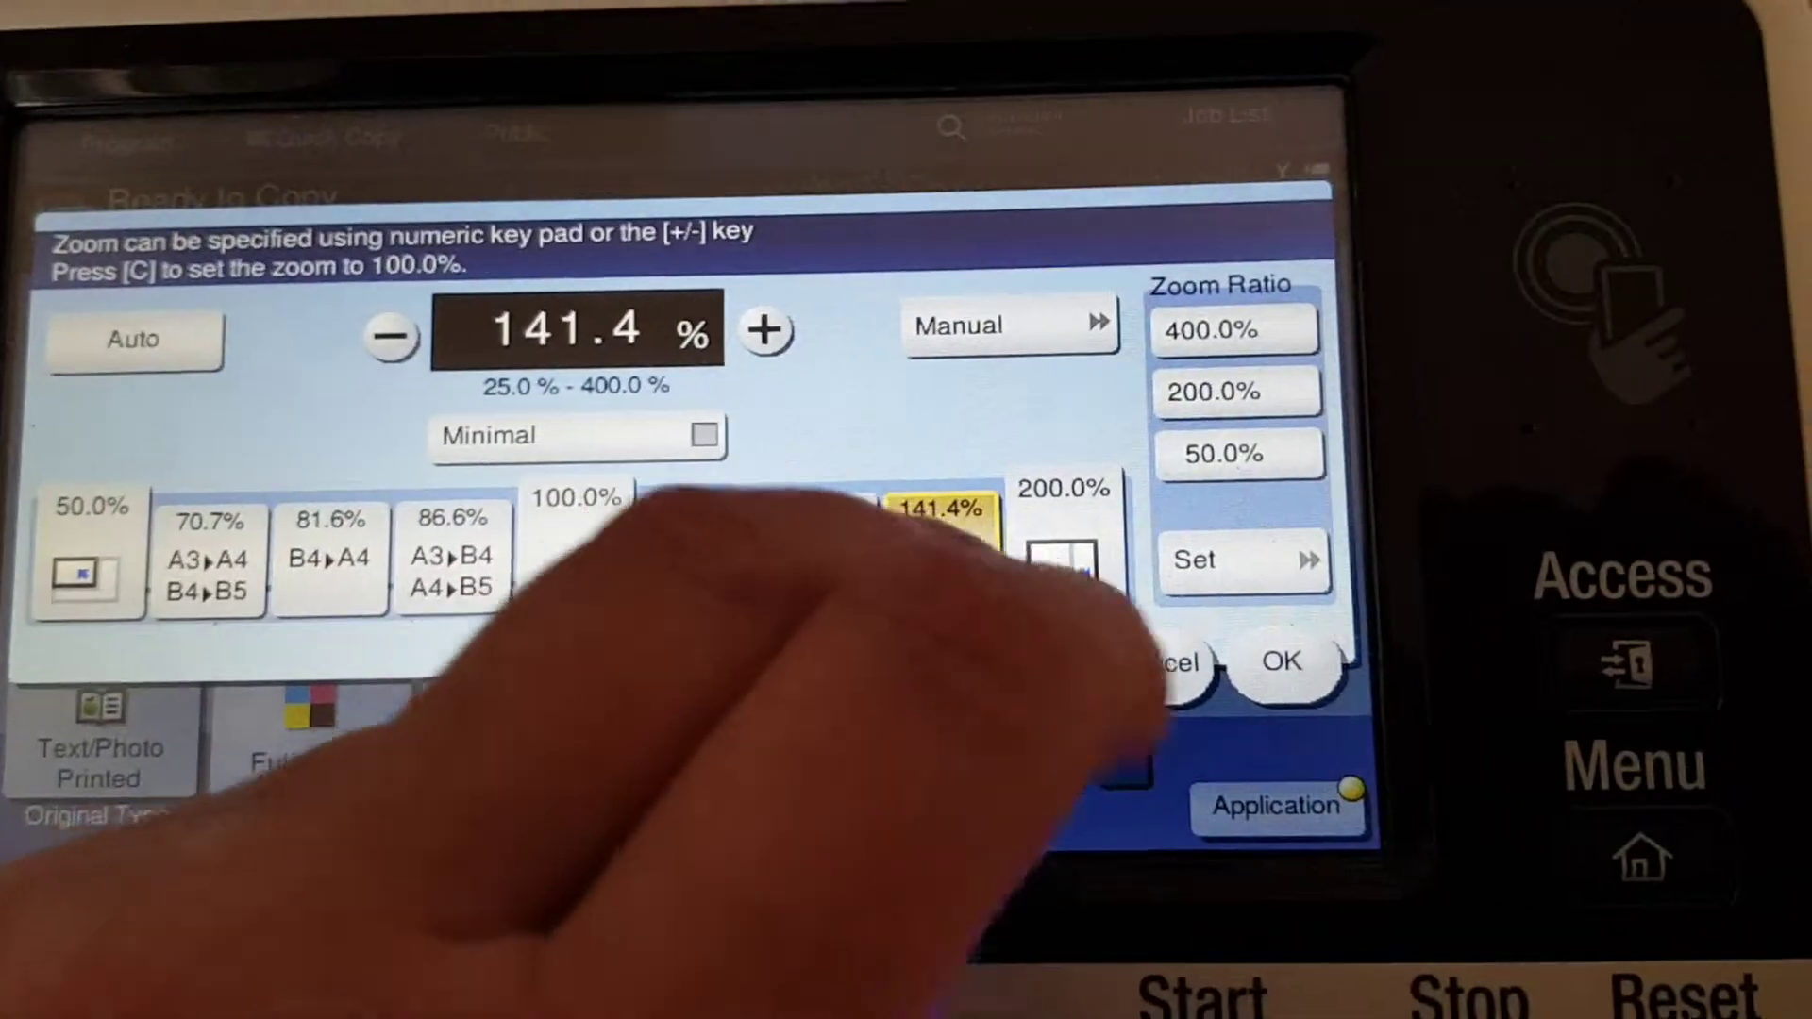
pyautogui.click(1383, 663)
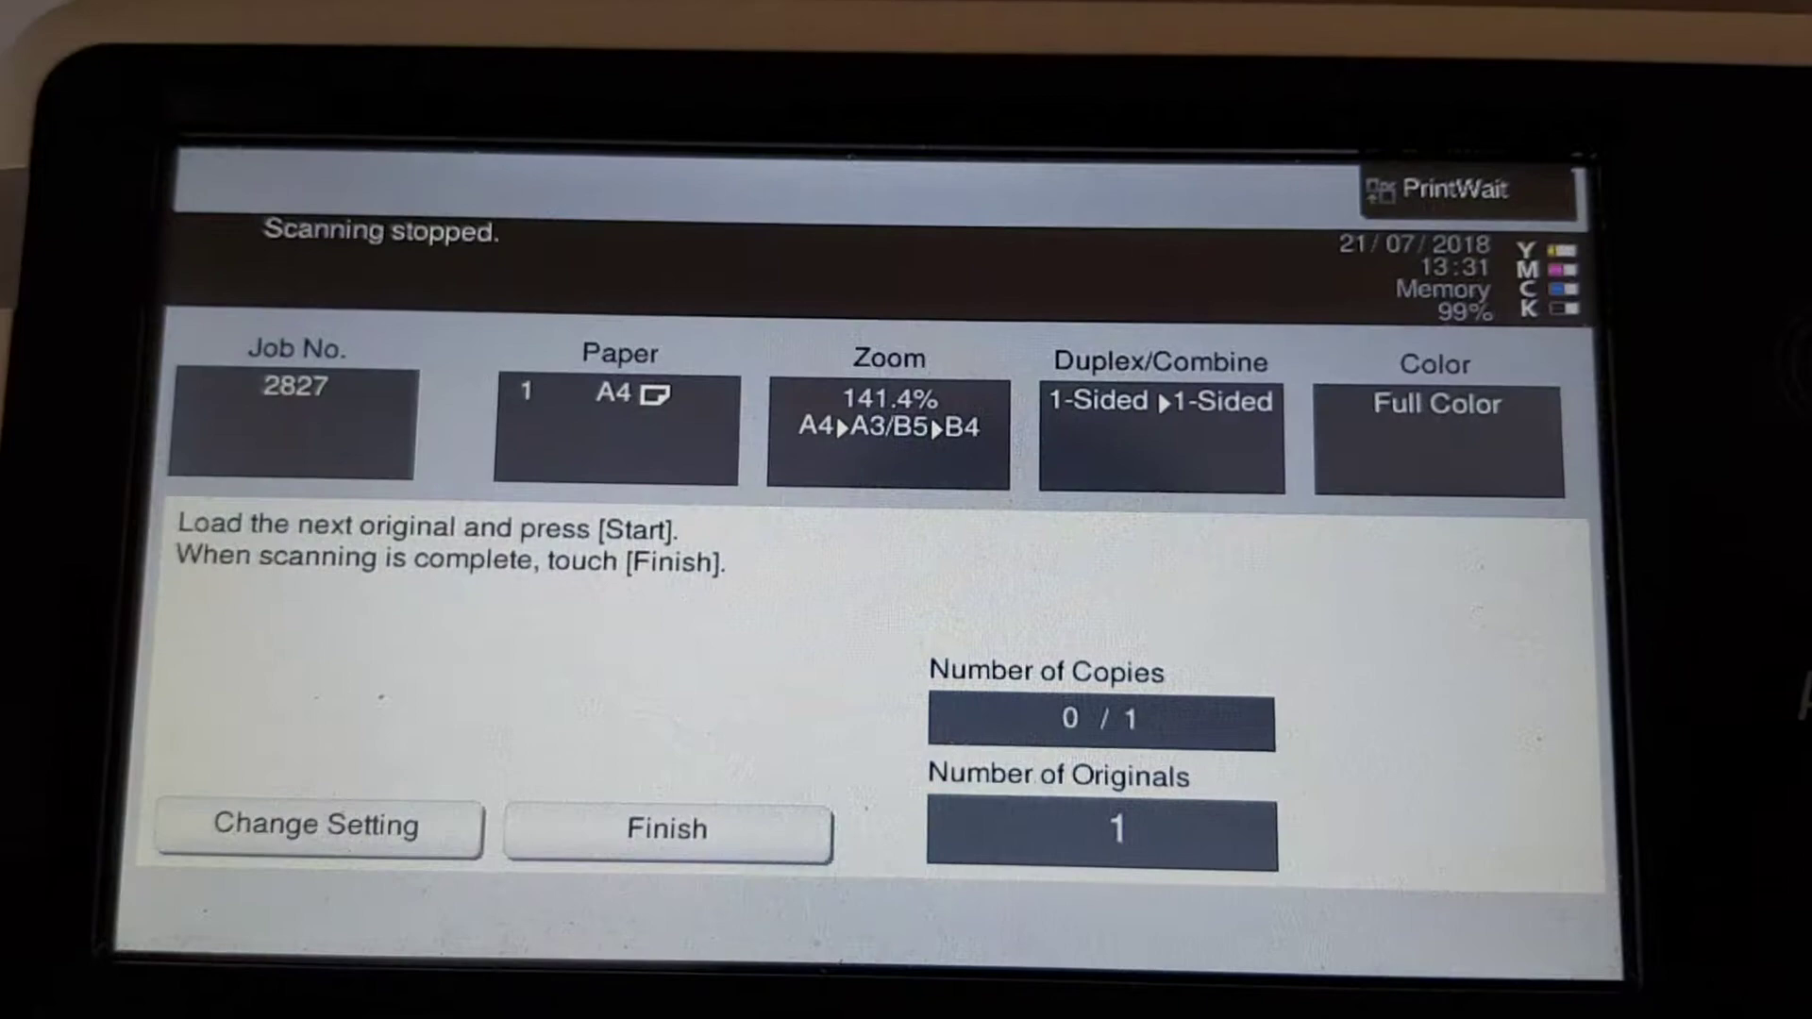
# - Finish scanning the original and start printing the enlarged copy
pyautogui.click(609, 853)
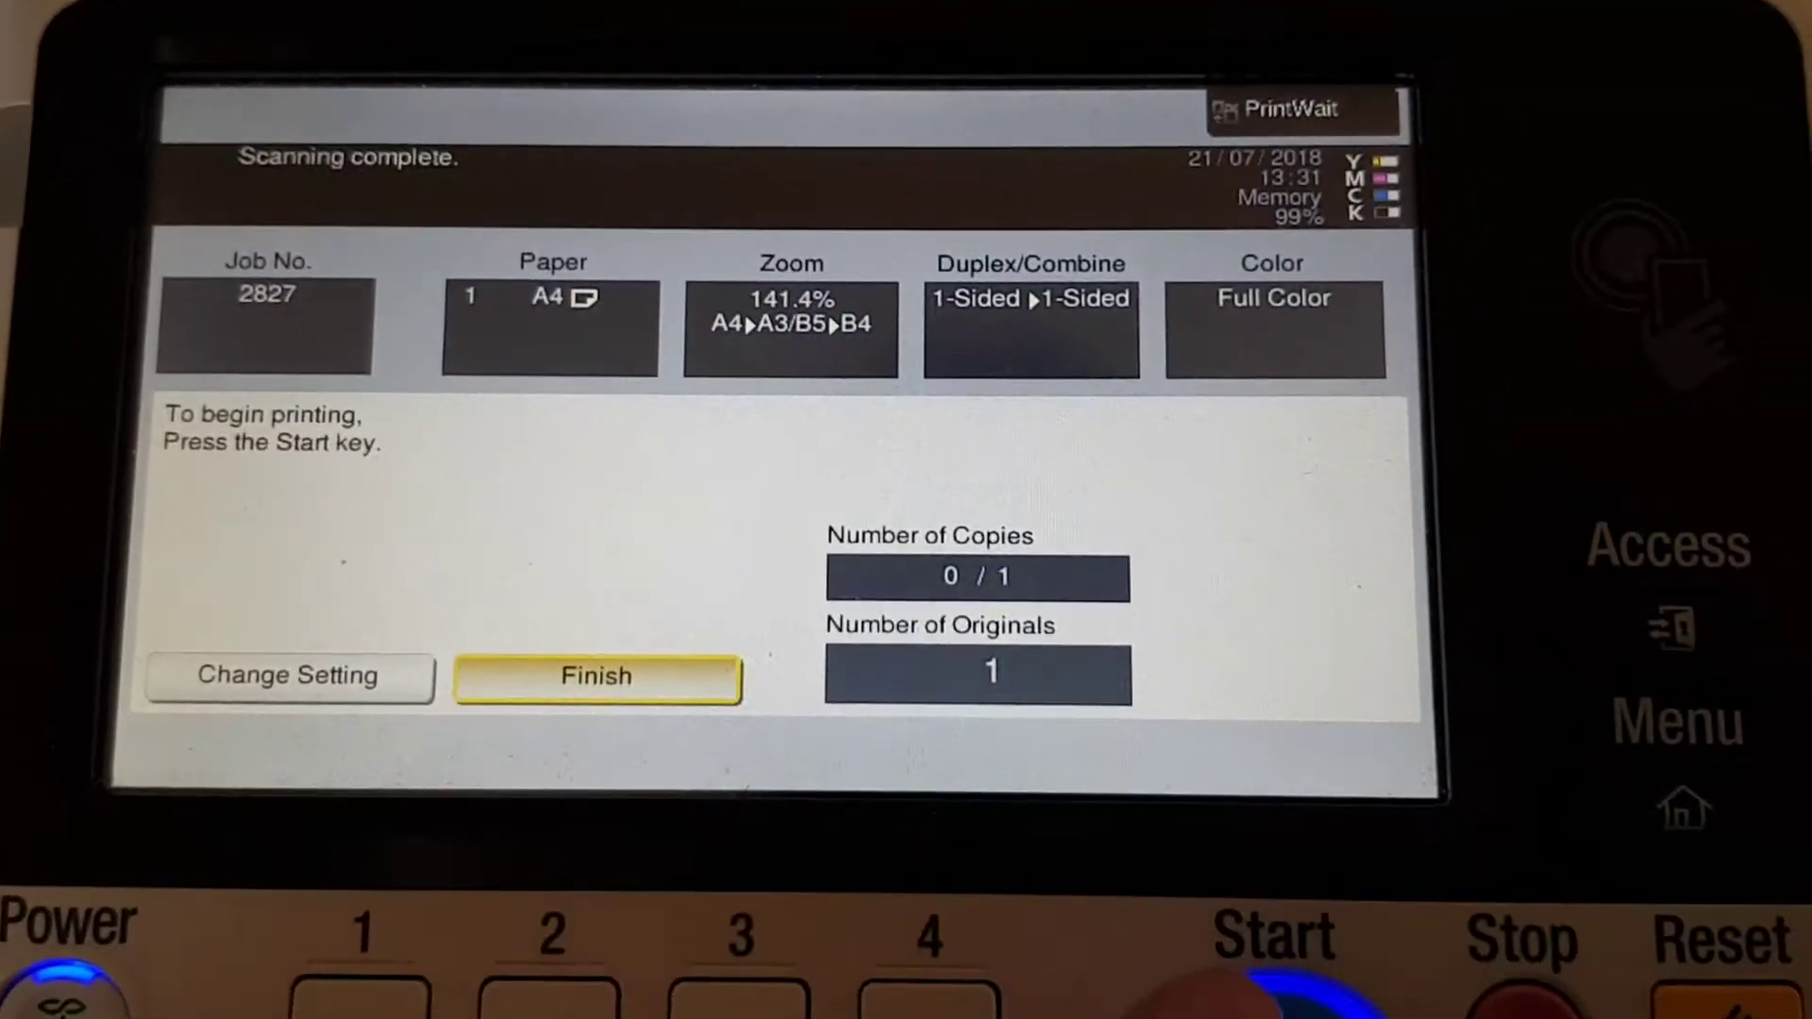
pyautogui.press('Return')
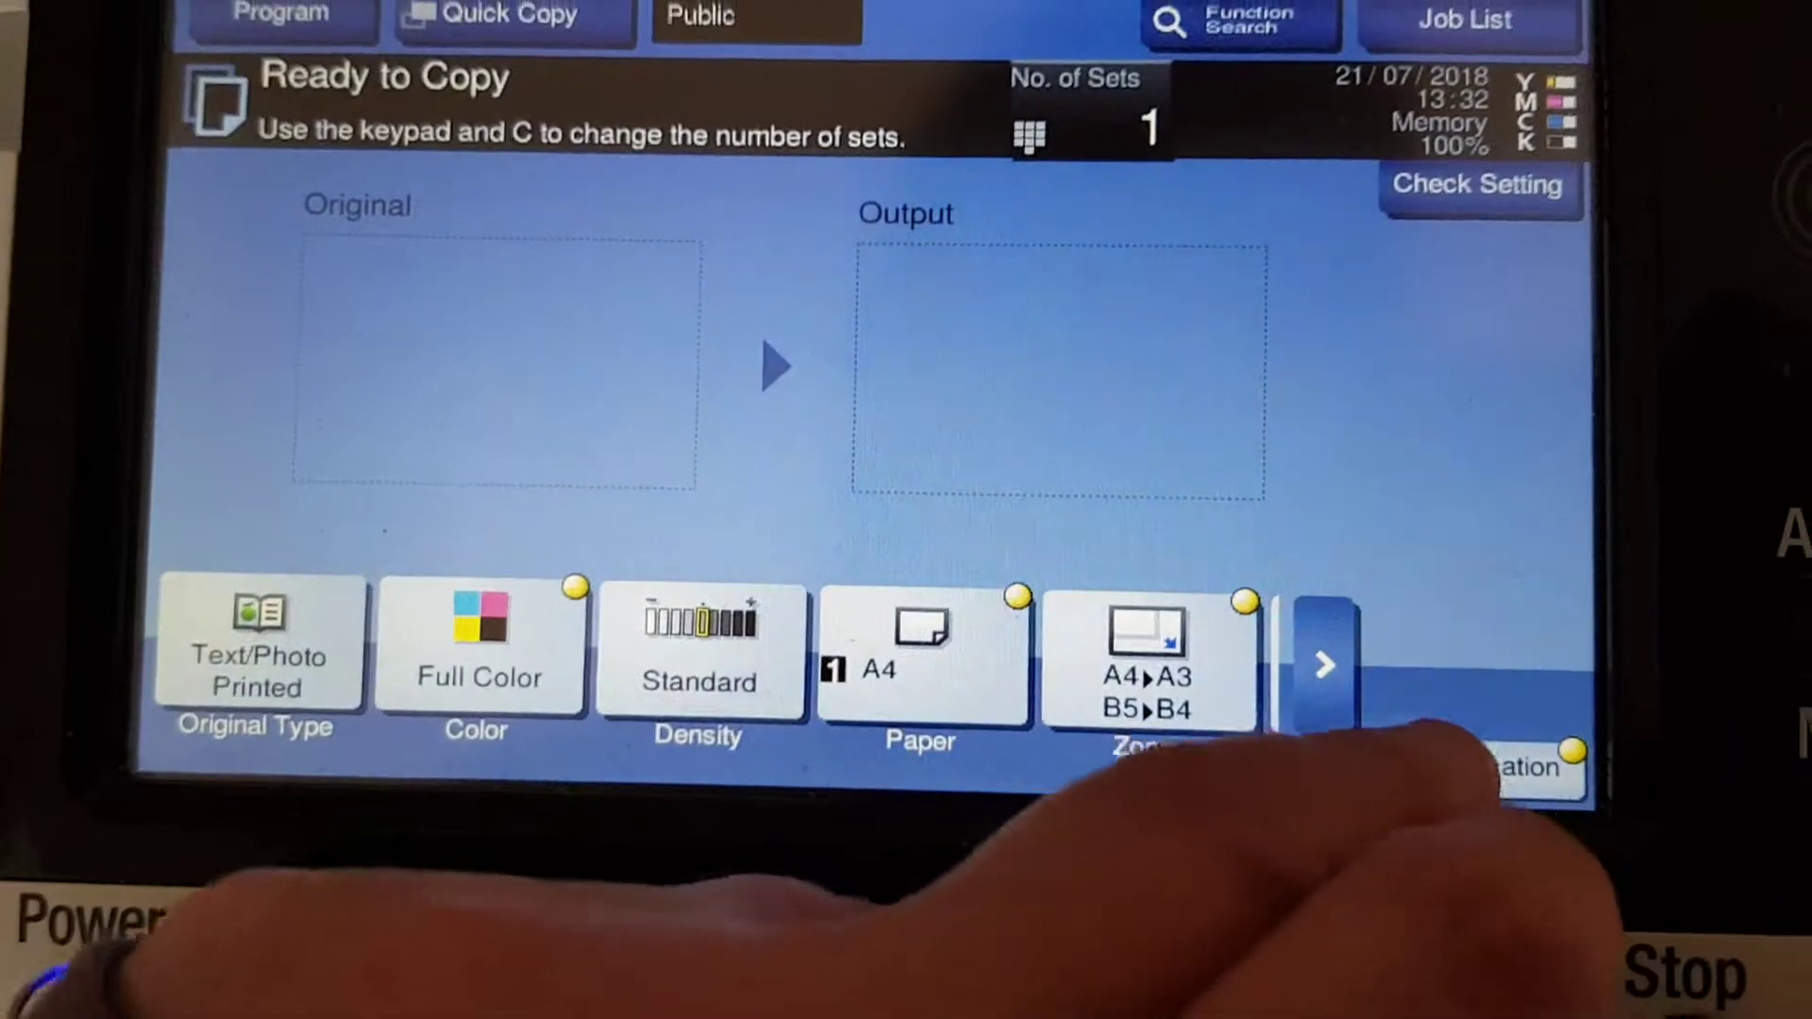
# - Switch Mirror Image ON in the Layout settings and return to the copy screen
pyautogui.click(1529, 759)
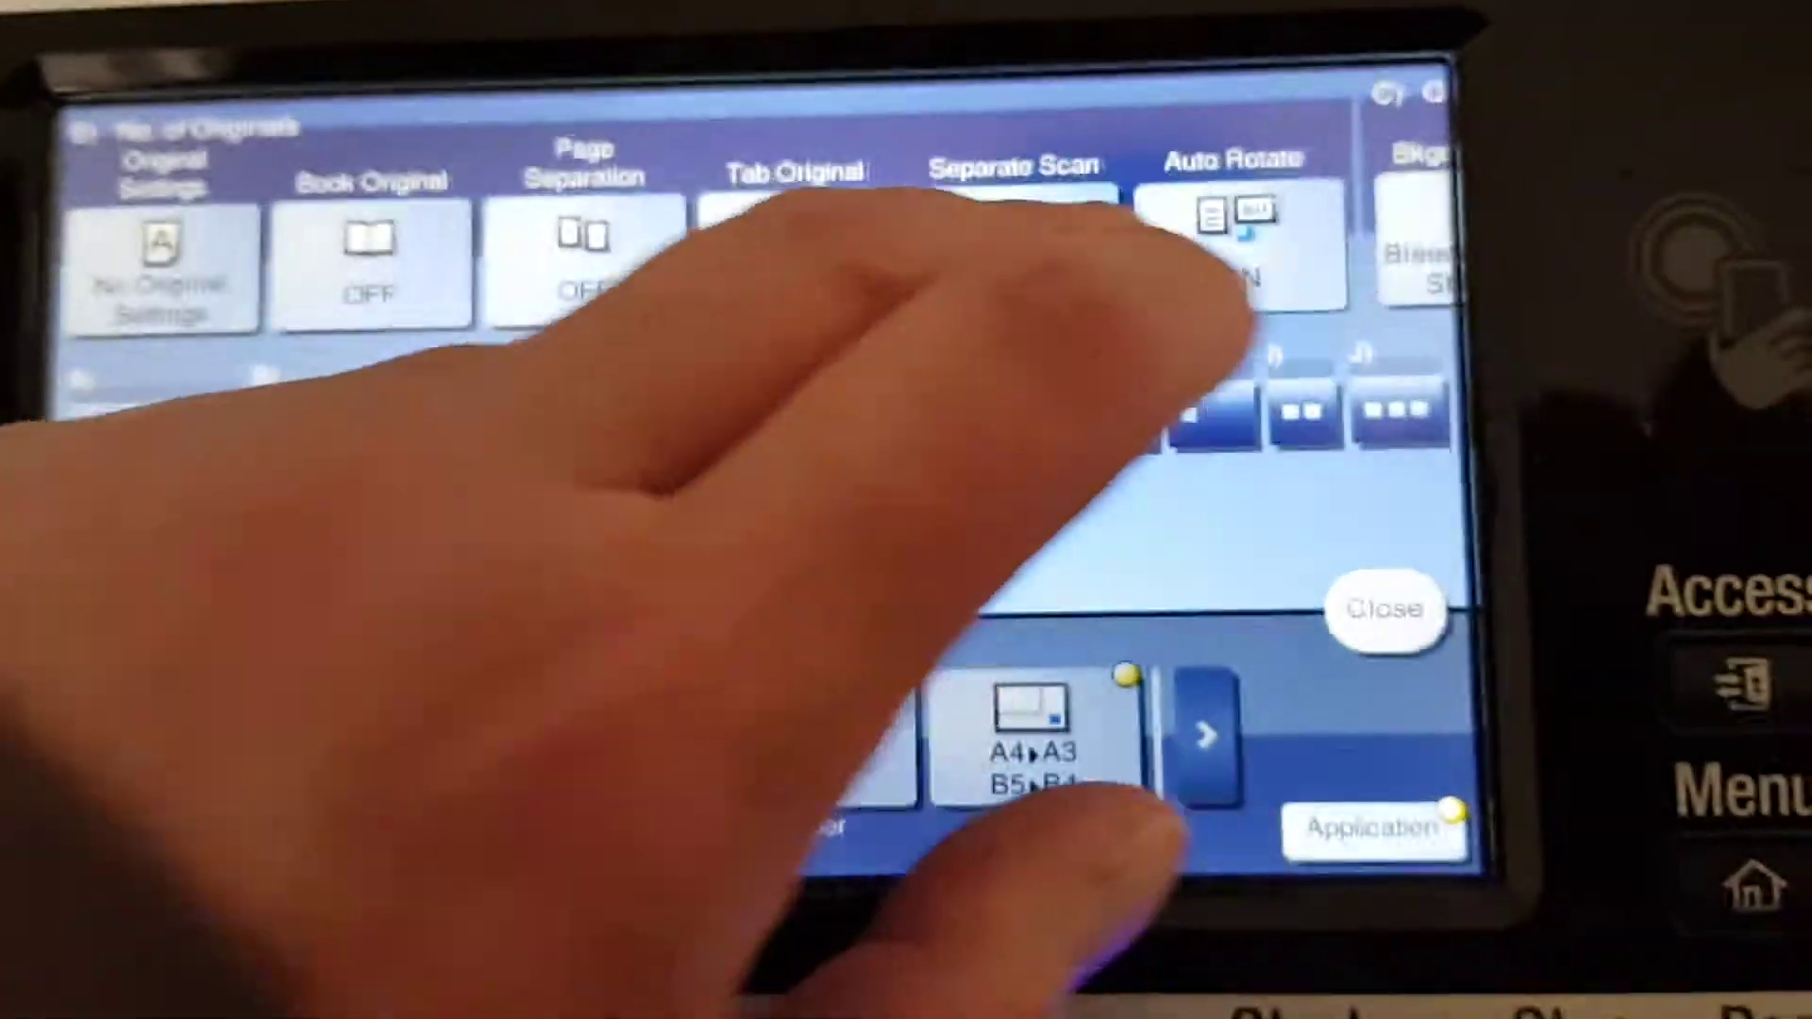
pyautogui.click(639, 400)
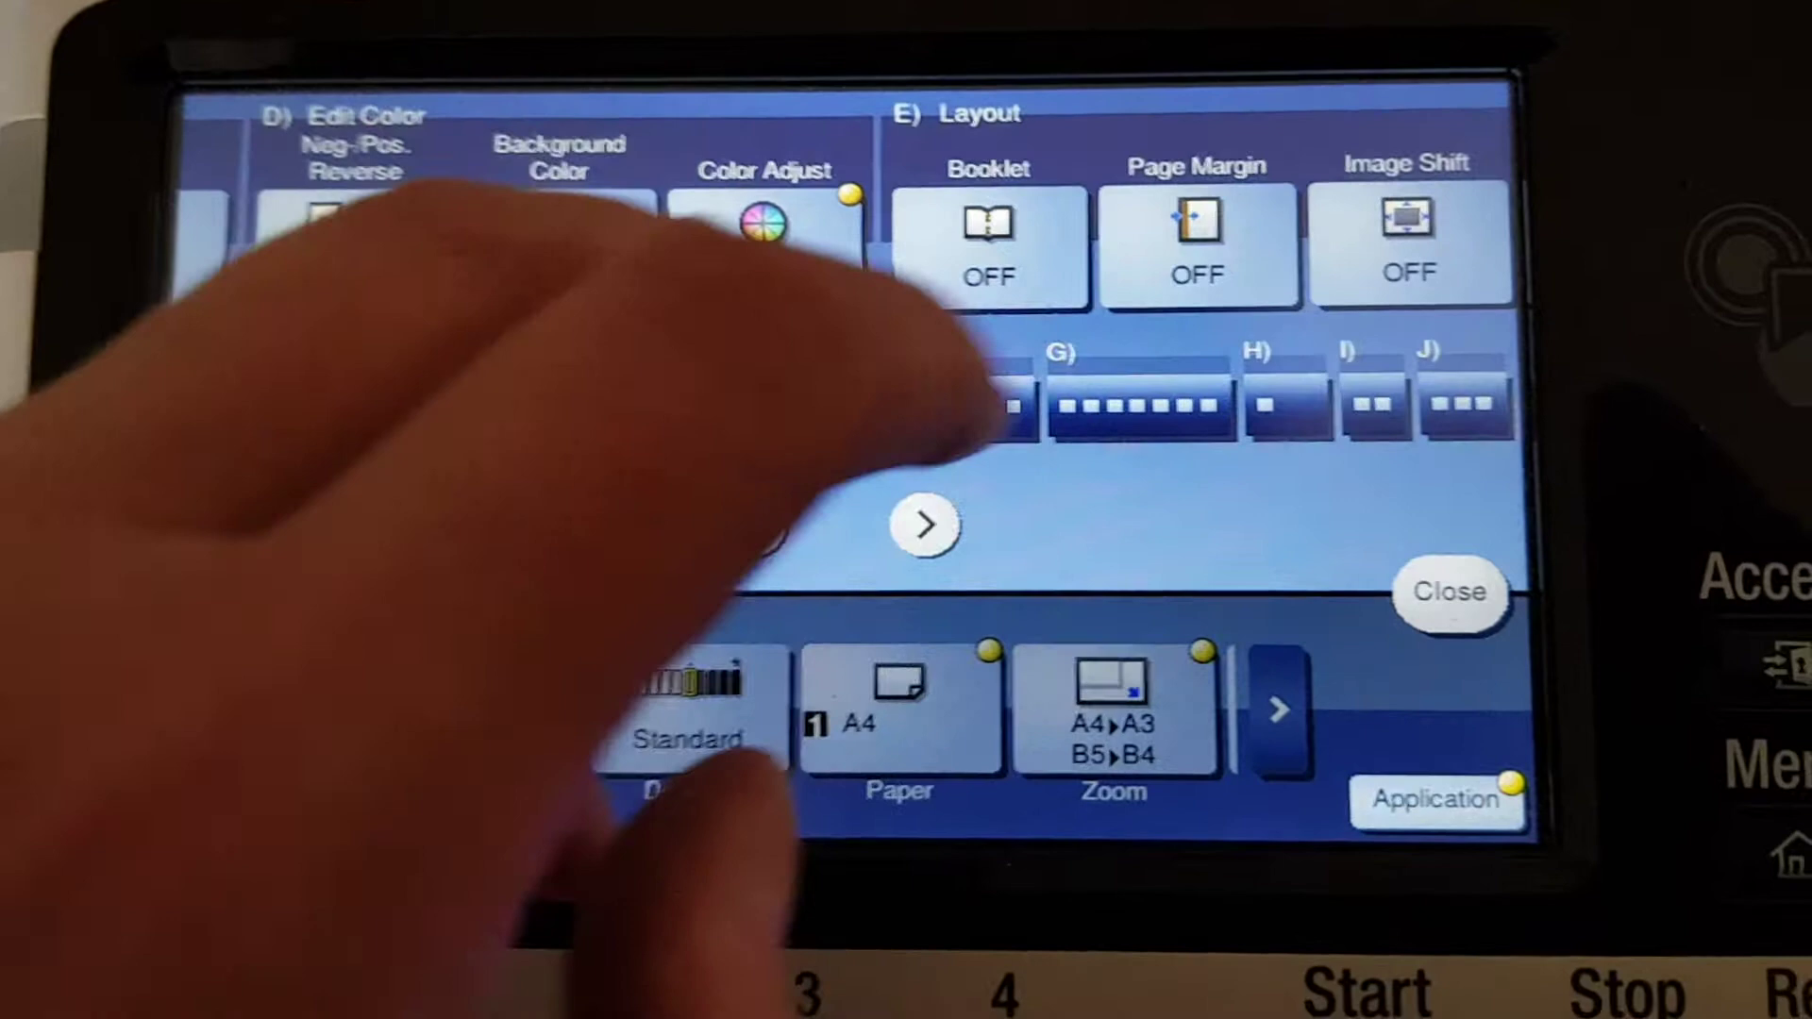
pyautogui.click(814, 418)
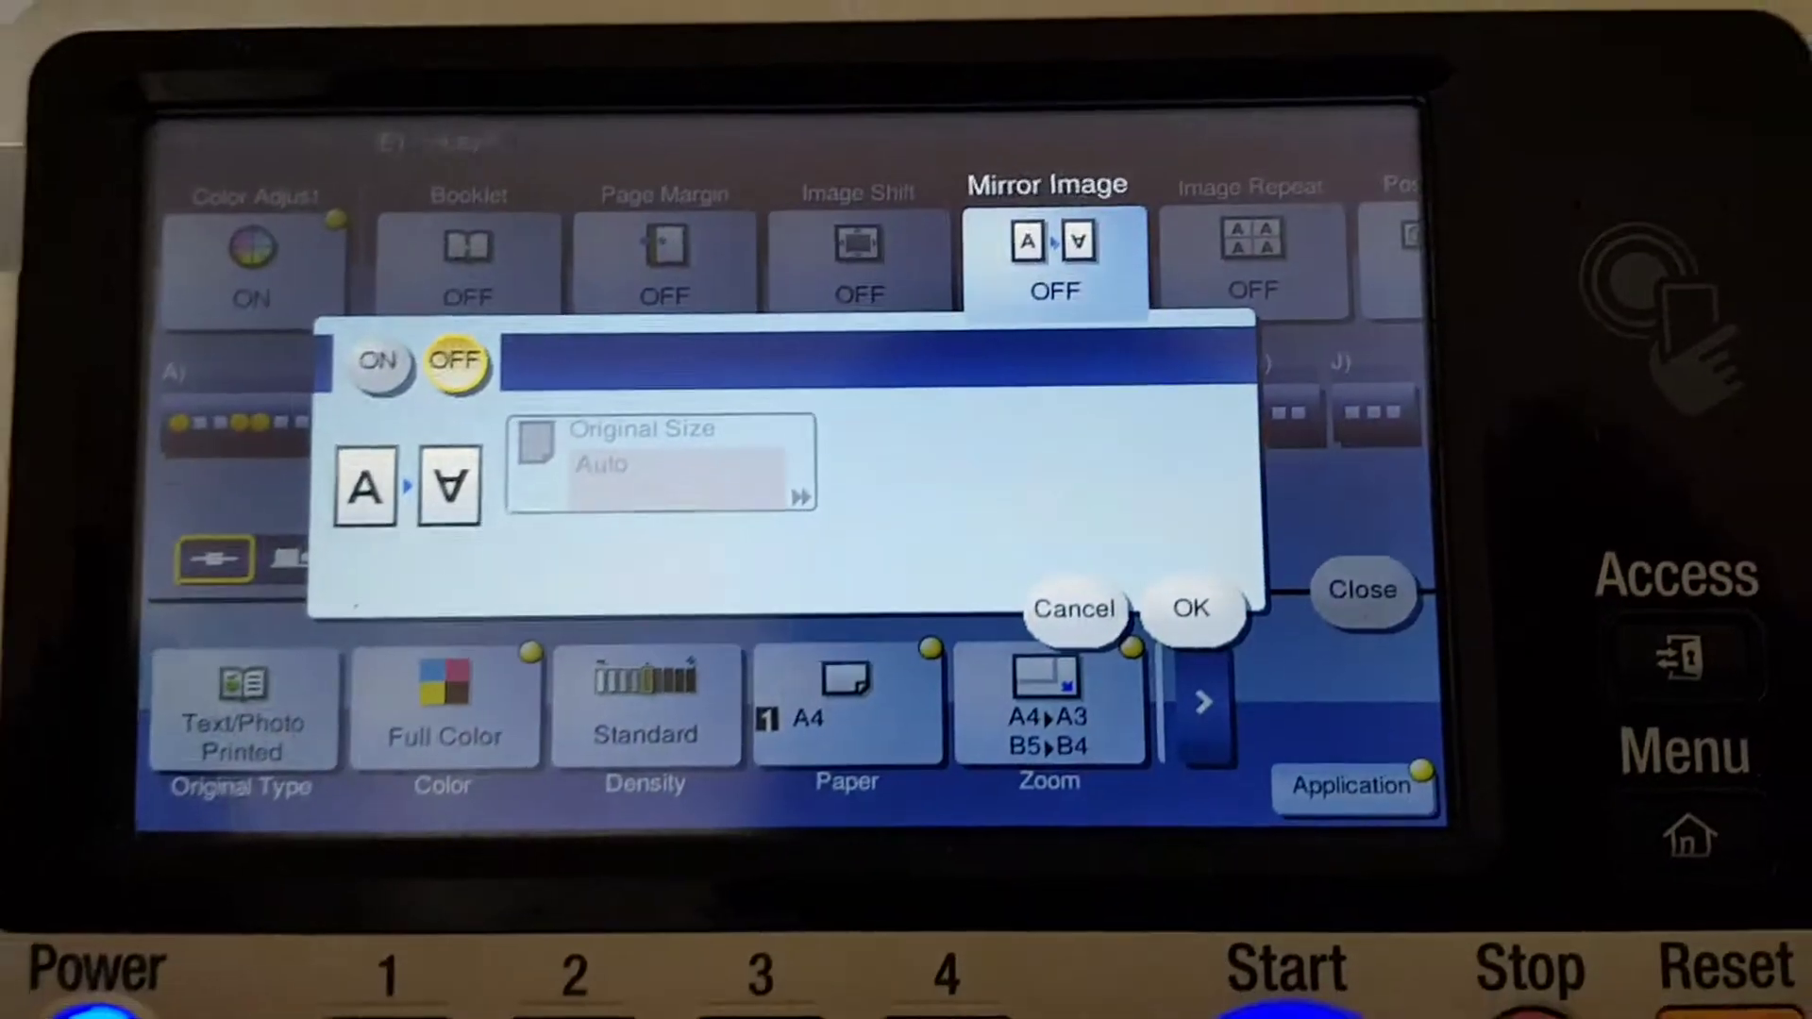
pyautogui.click(345, 346)
pyautogui.click(1308, 532)
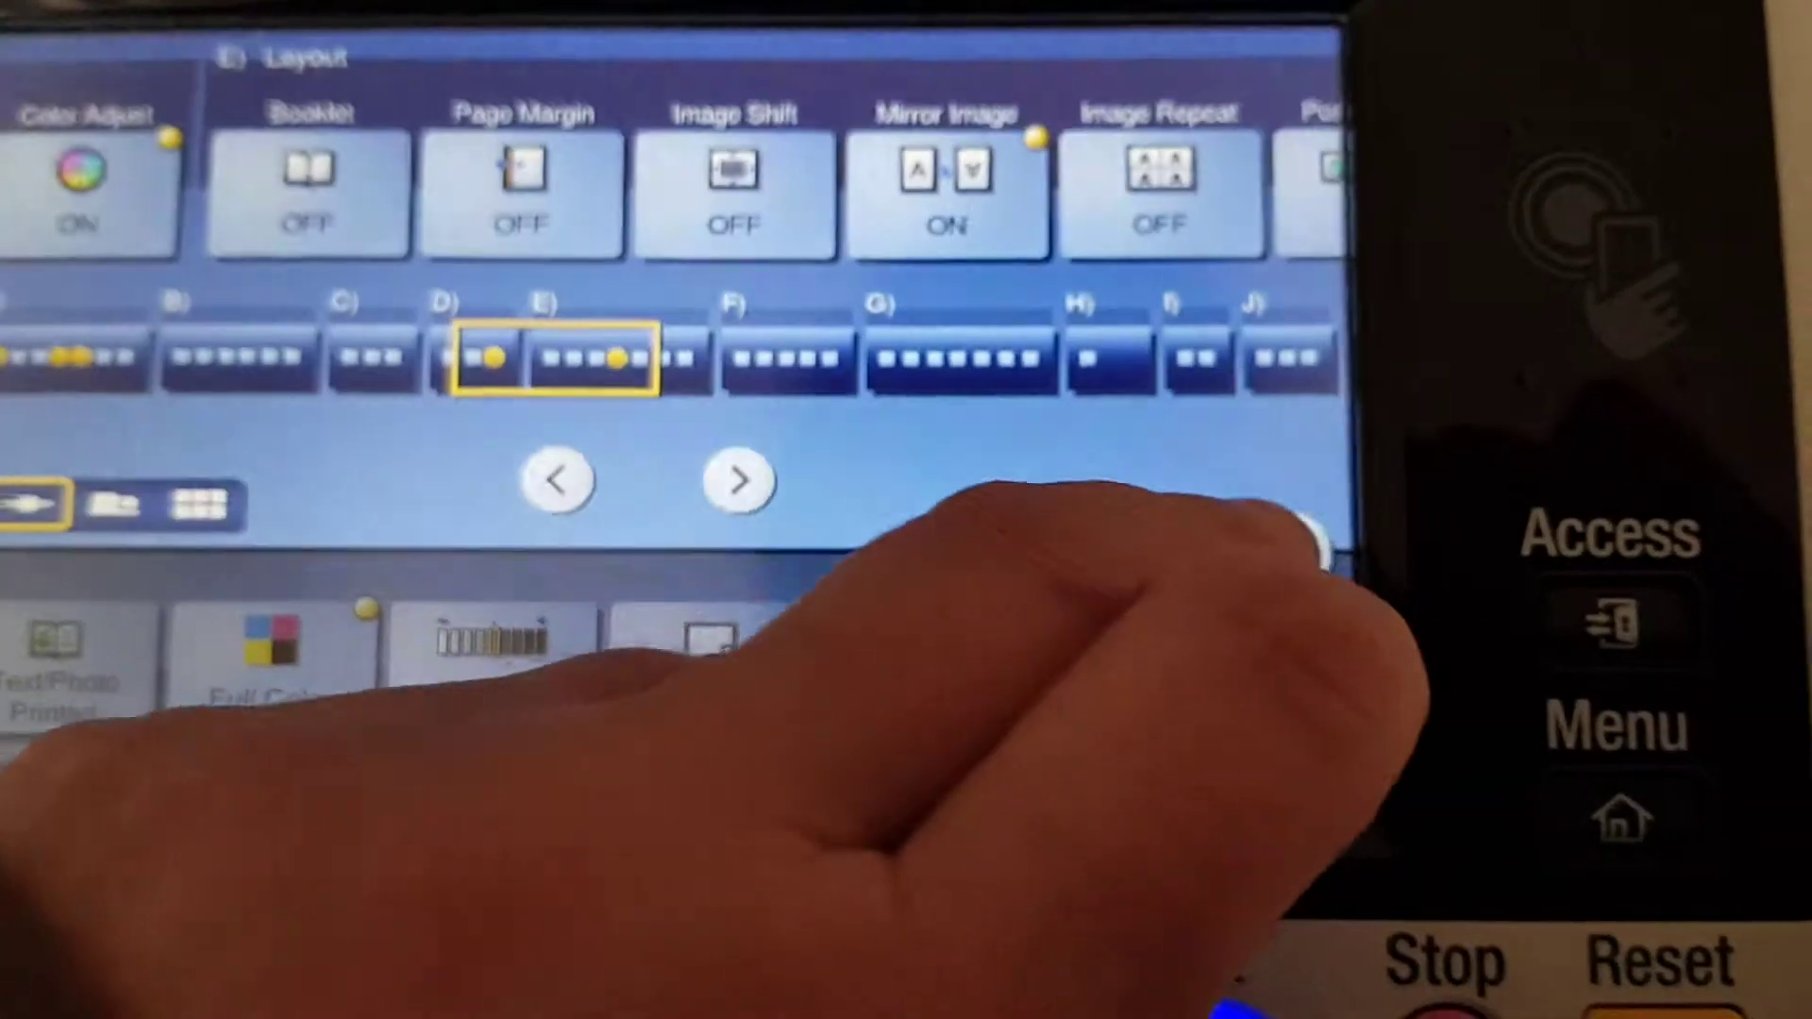
pyautogui.click(1317, 736)
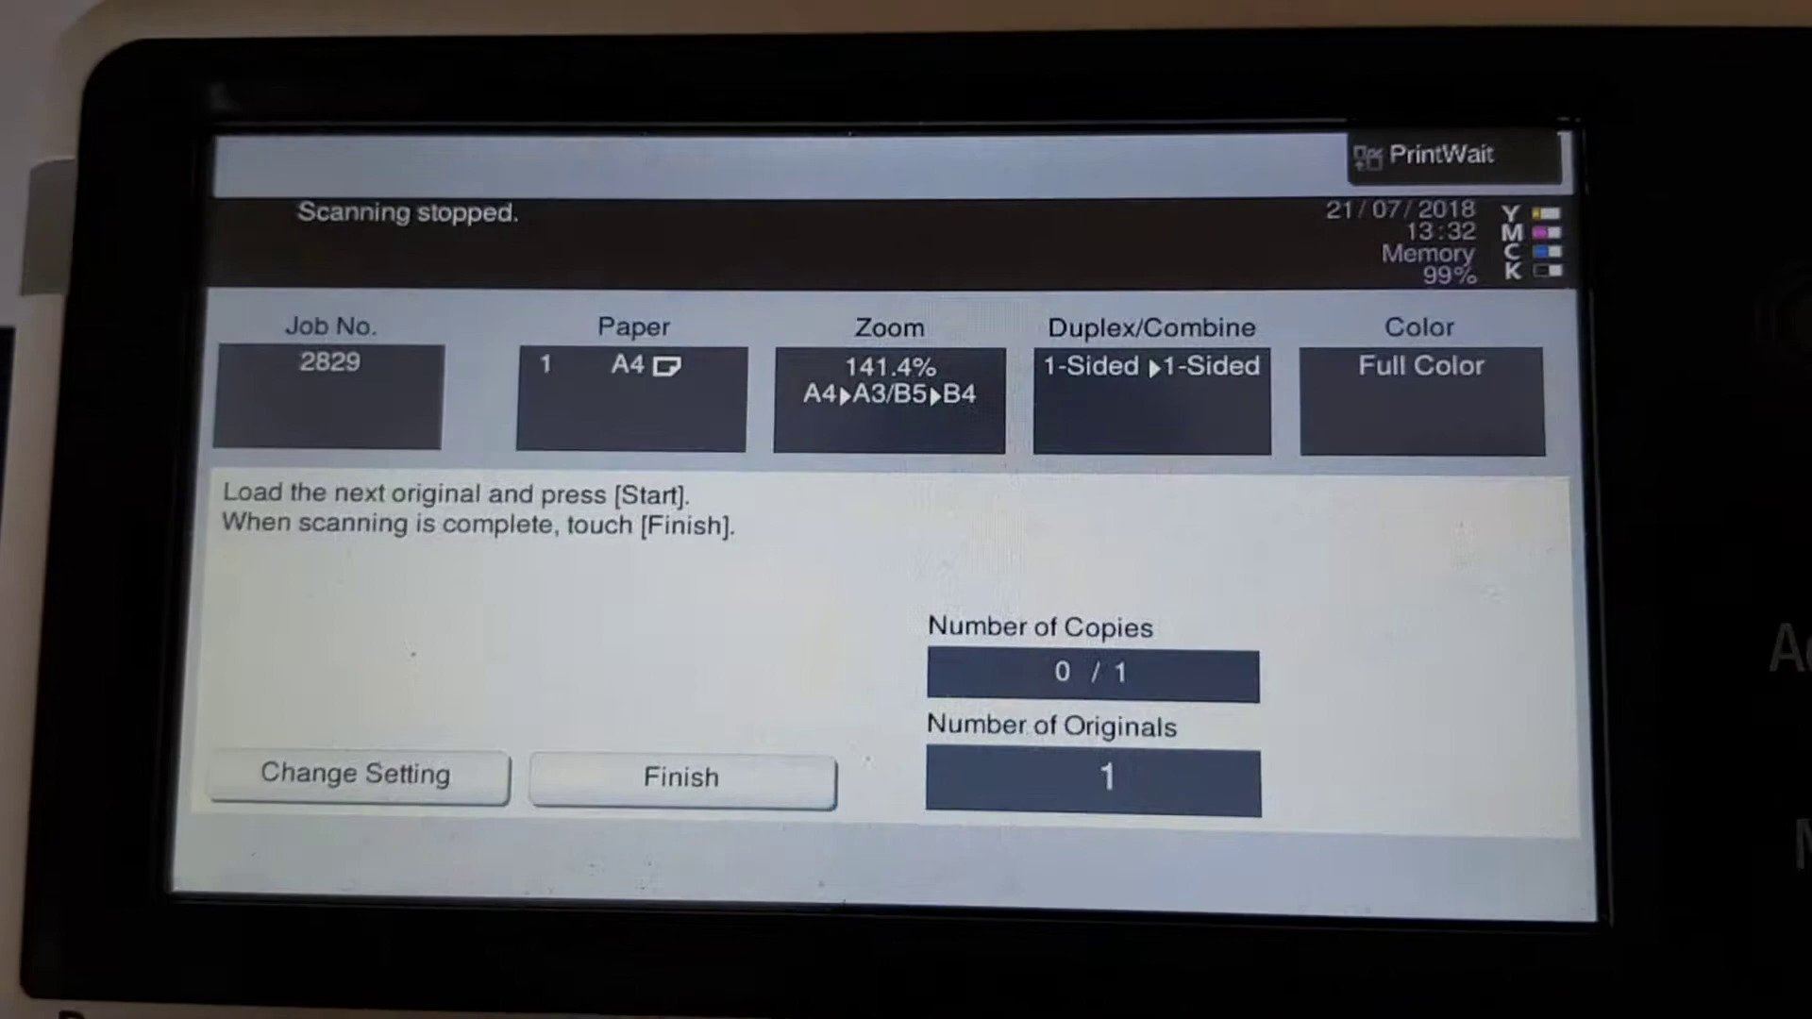
# - Finish scanning and print the mirrored 141.4% copy
pyautogui.click(724, 736)
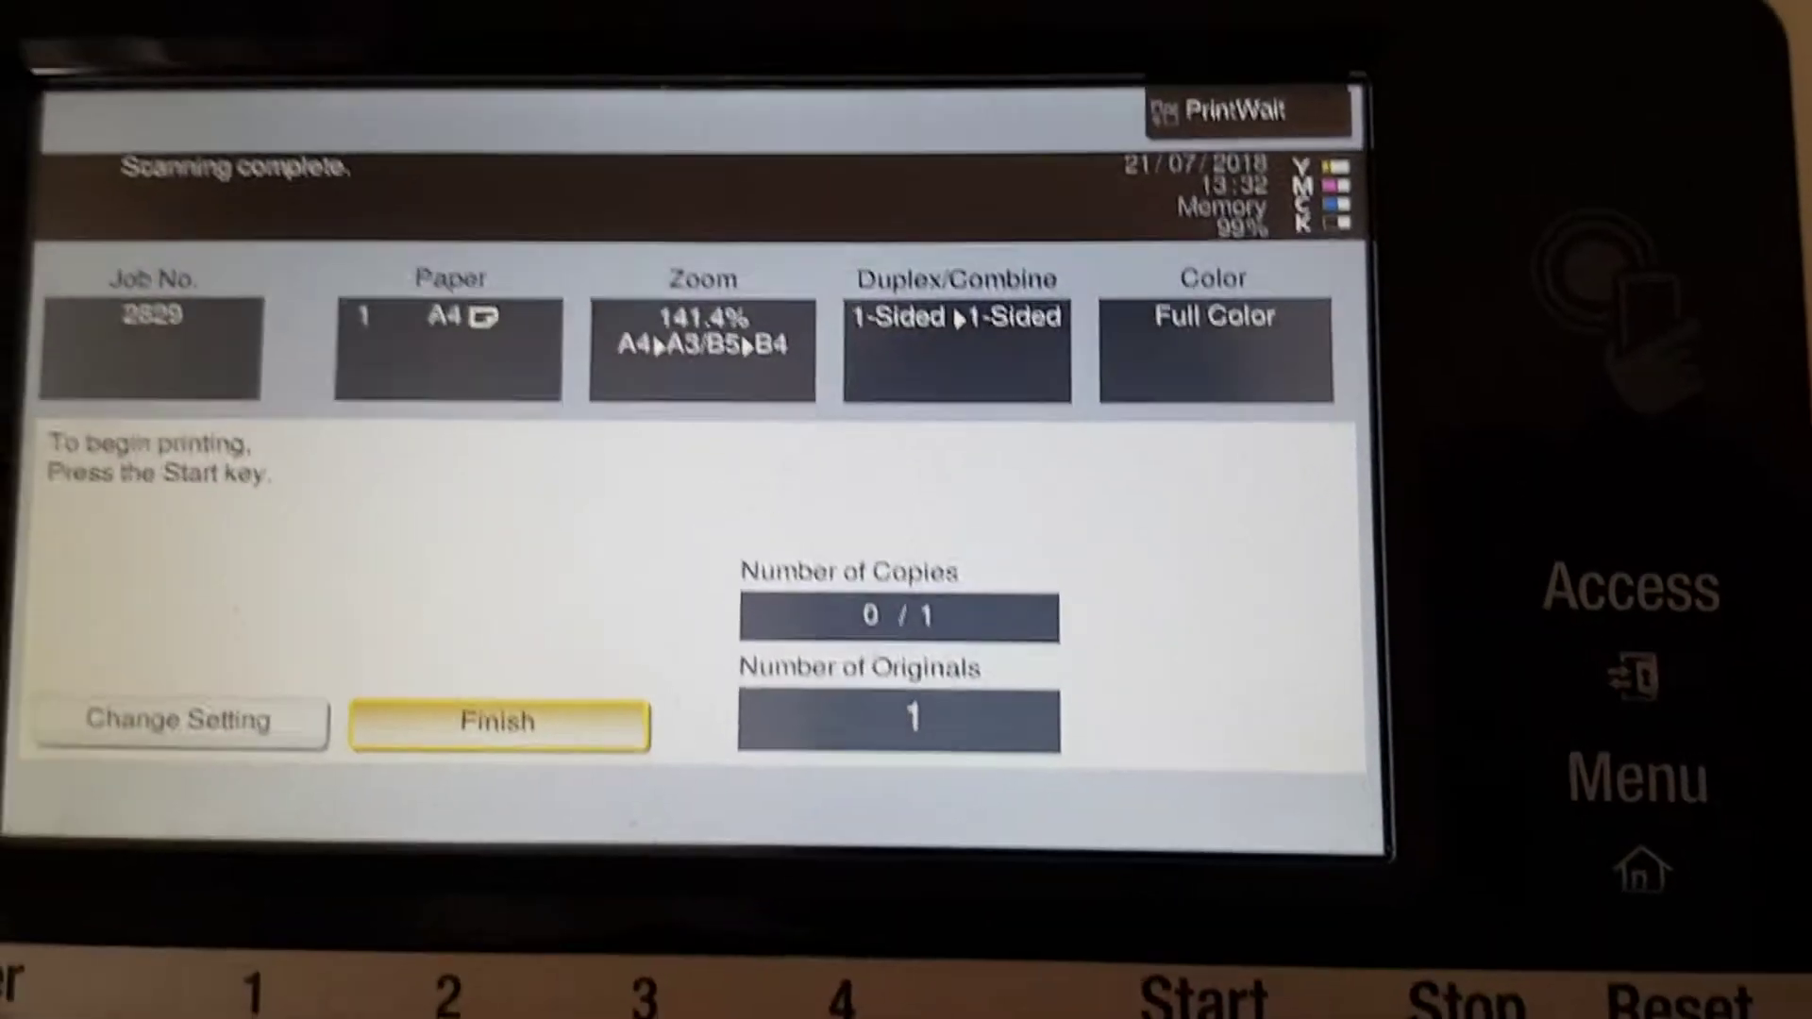
pyautogui.click(1203, 997)
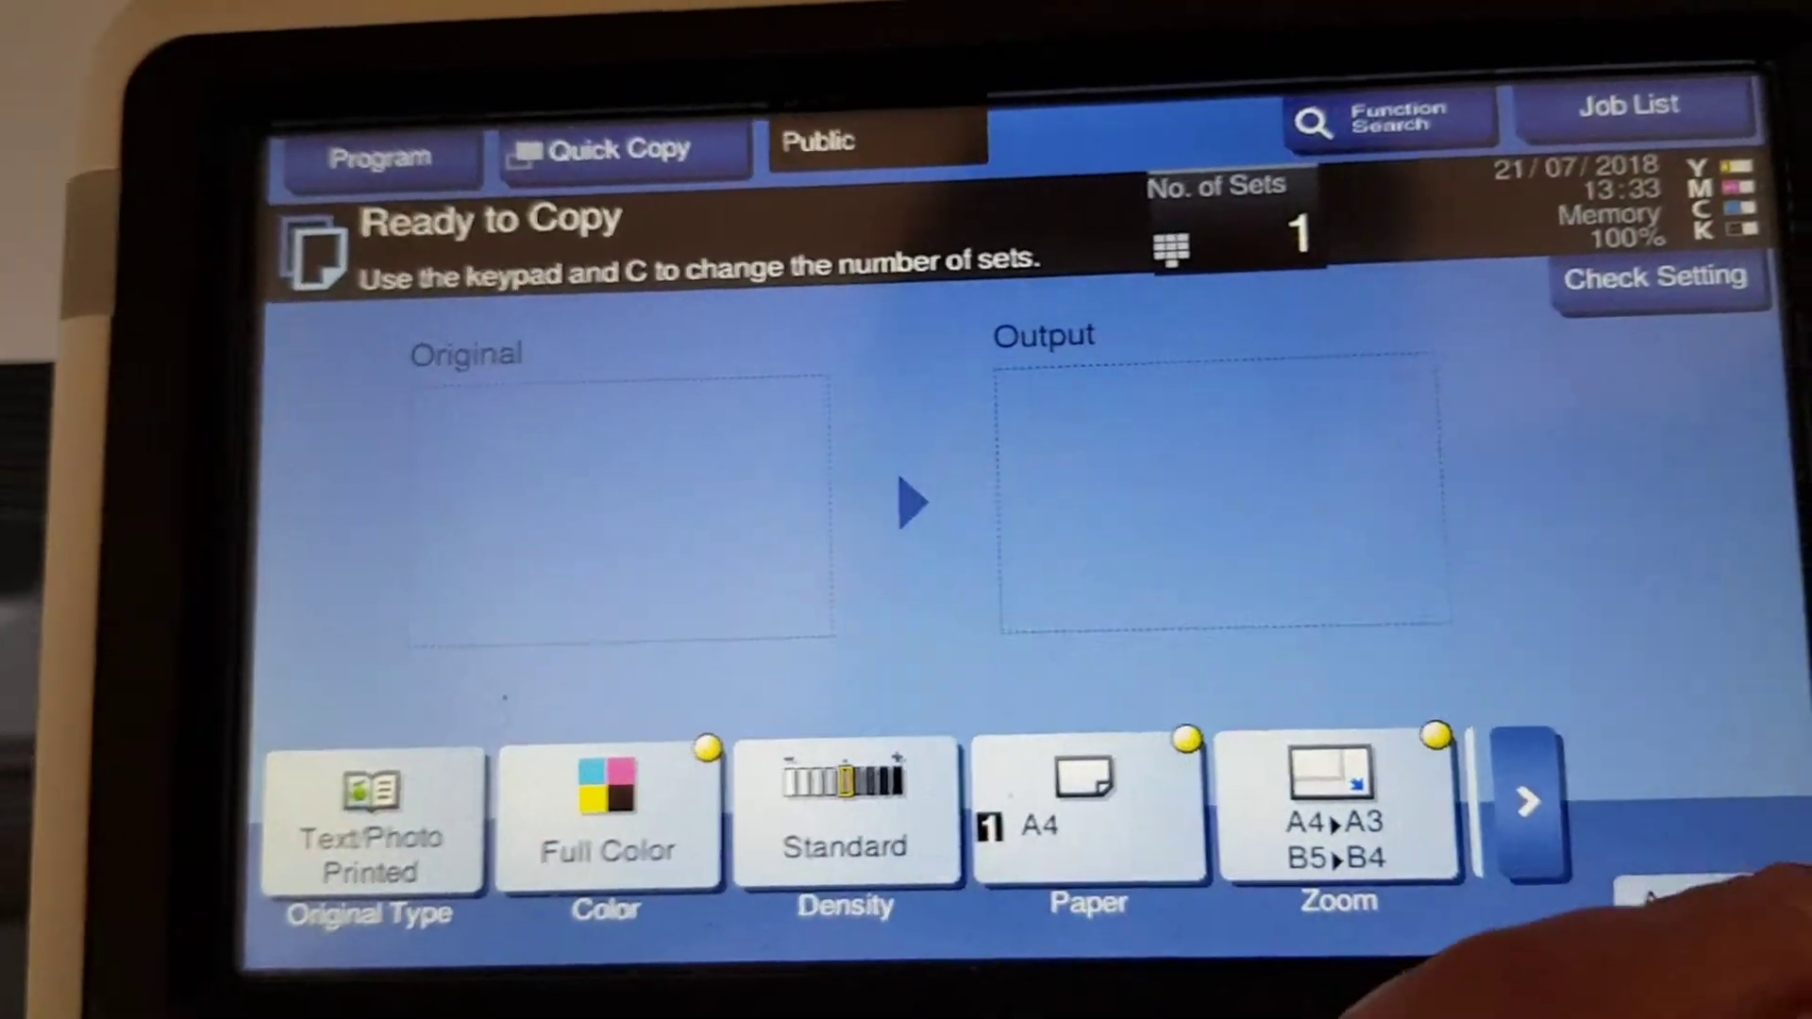
# - Set the original size to A4 in Original Settings and return to the copy screen
pyautogui.click(1698, 899)
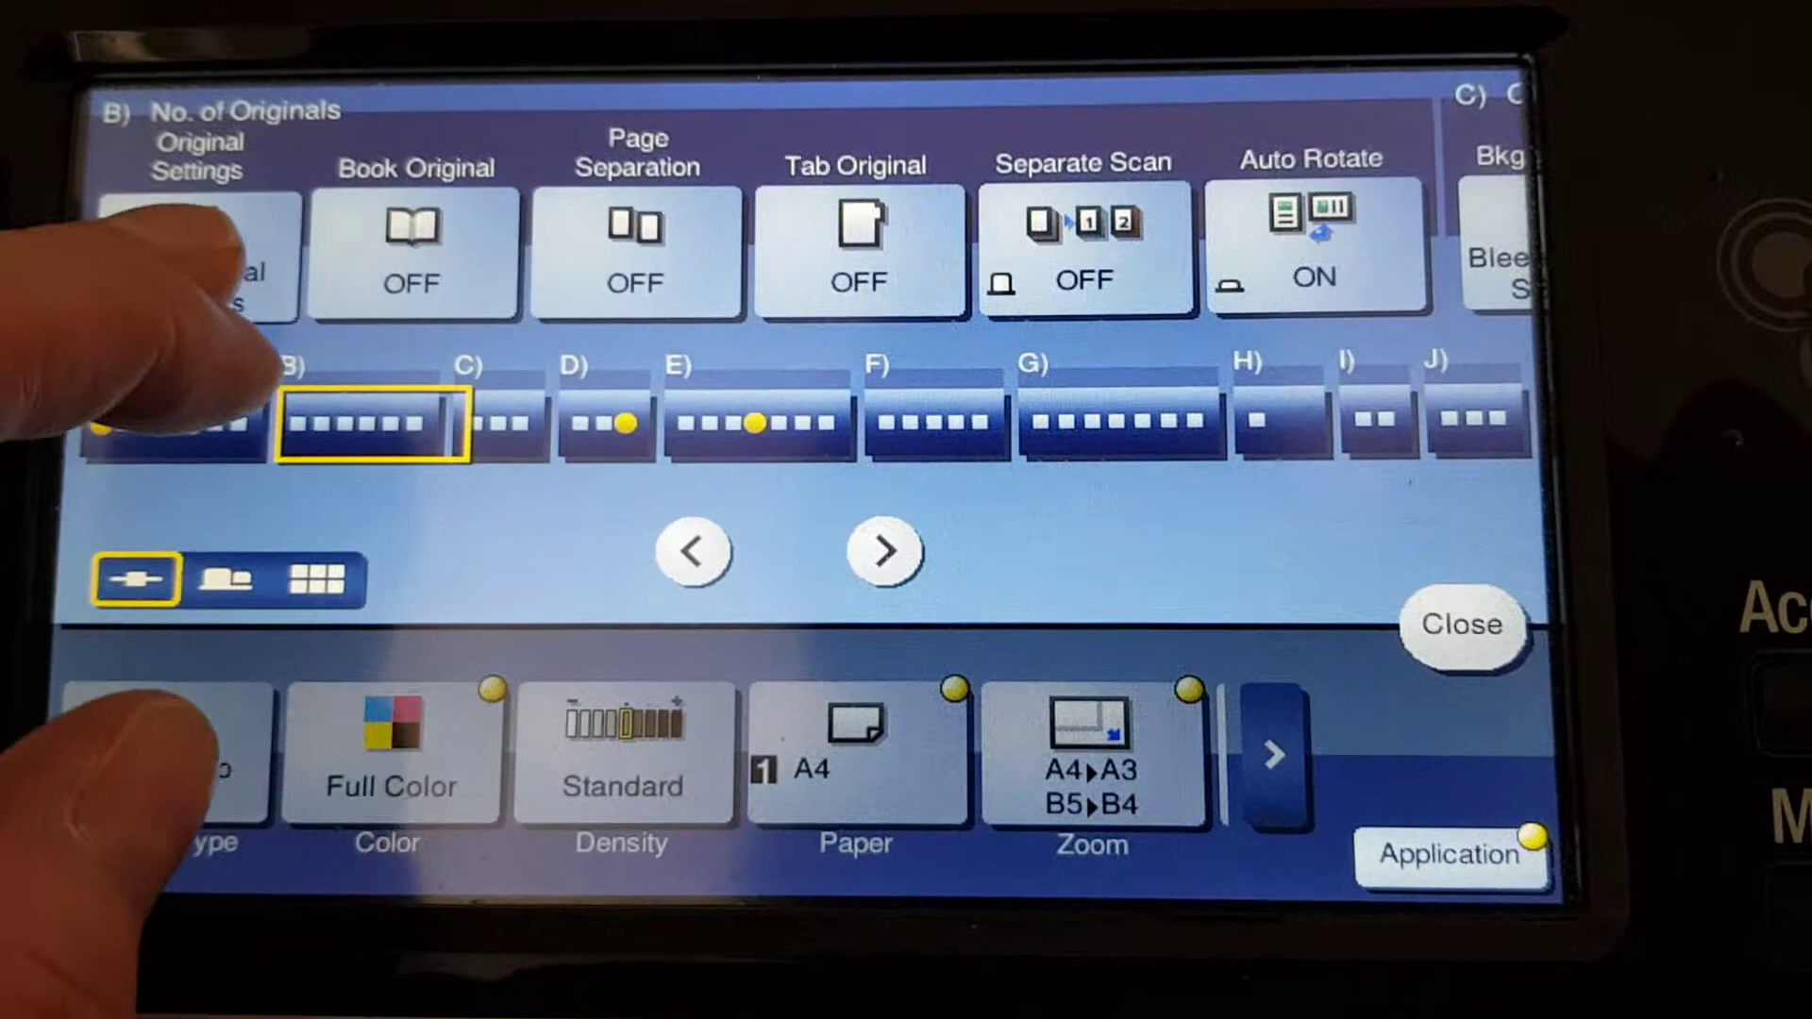
pyautogui.click(248, 252)
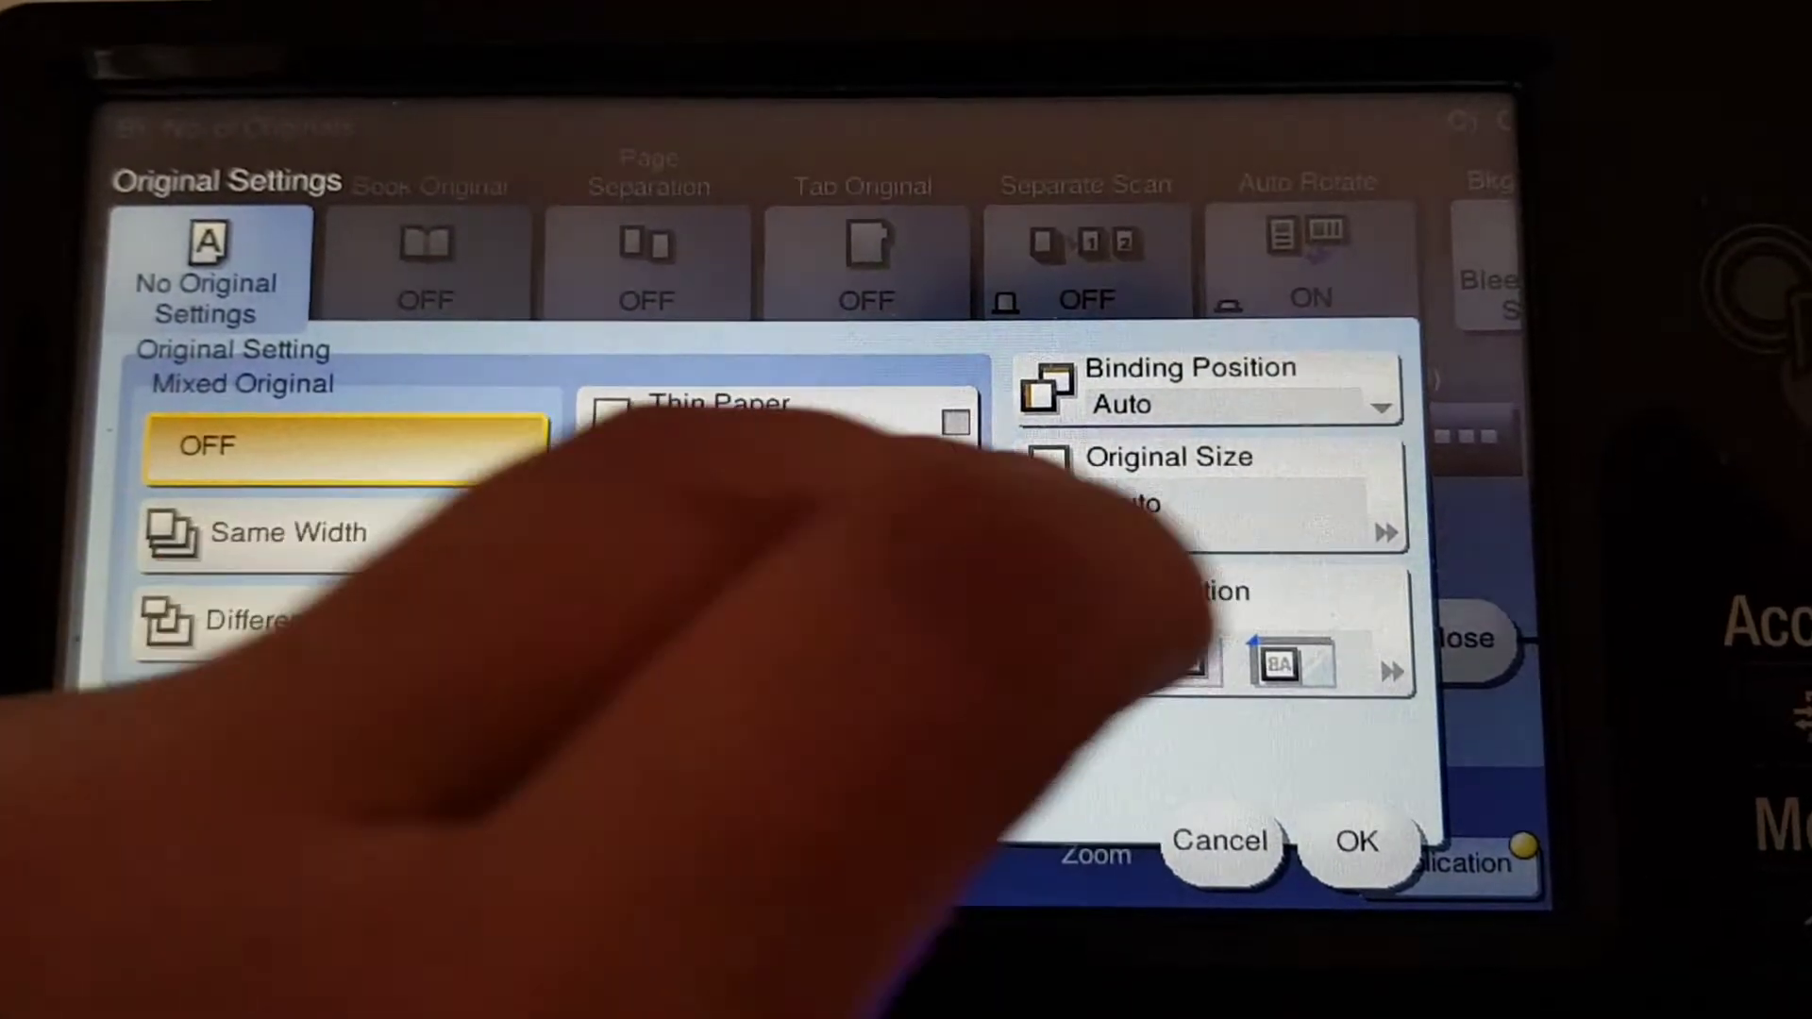
pyautogui.click(1232, 489)
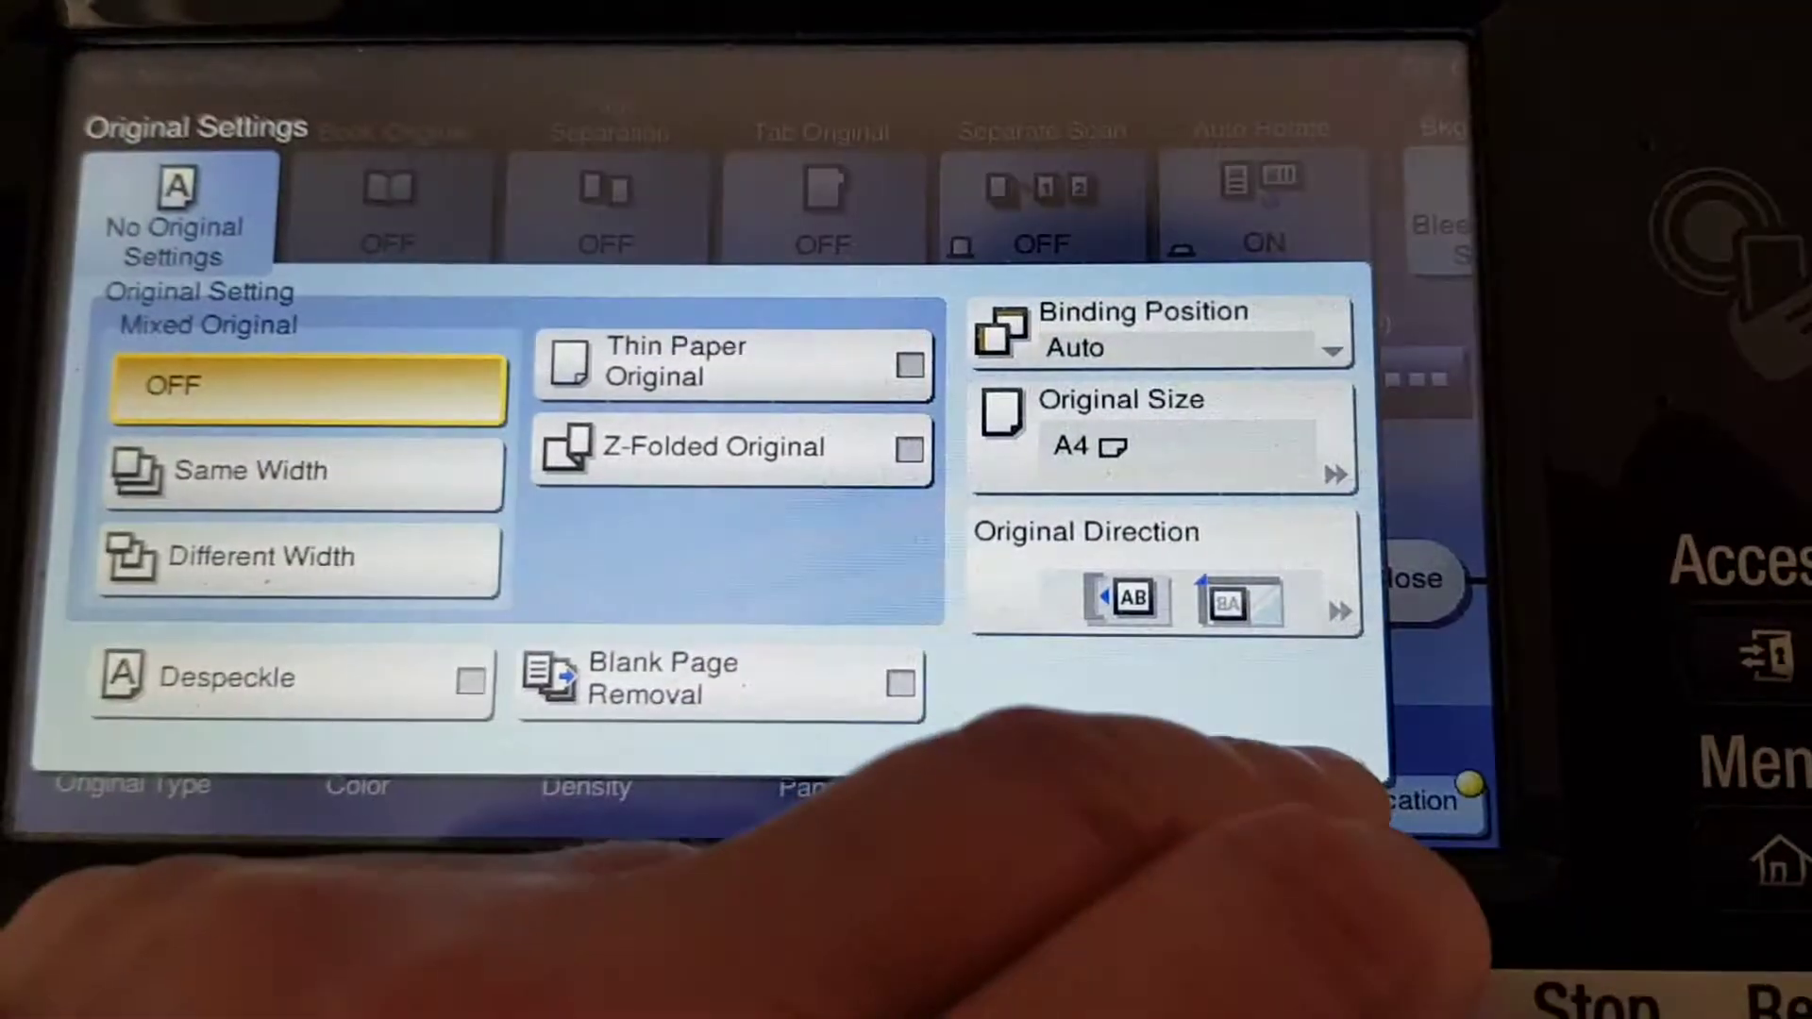
pyautogui.click(1306, 835)
pyautogui.click(1289, 609)
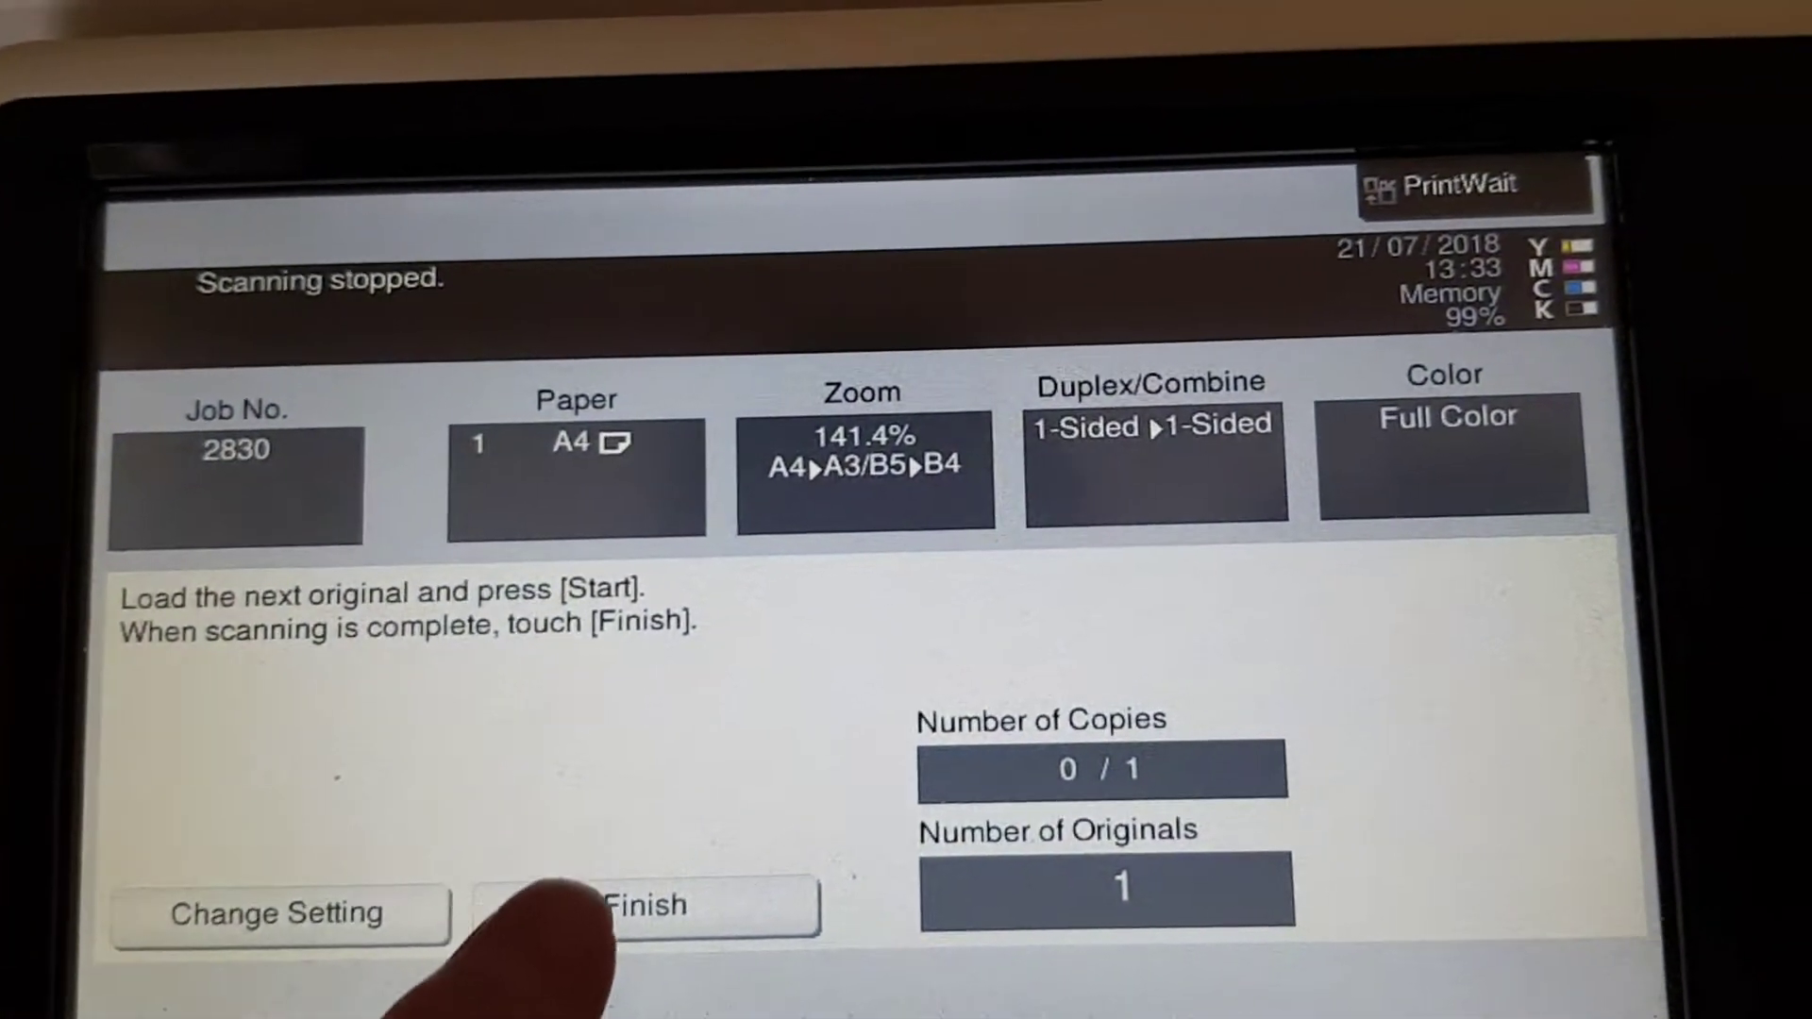
# - Mark scanning of job 2830's original as finished
pyautogui.click(666, 906)
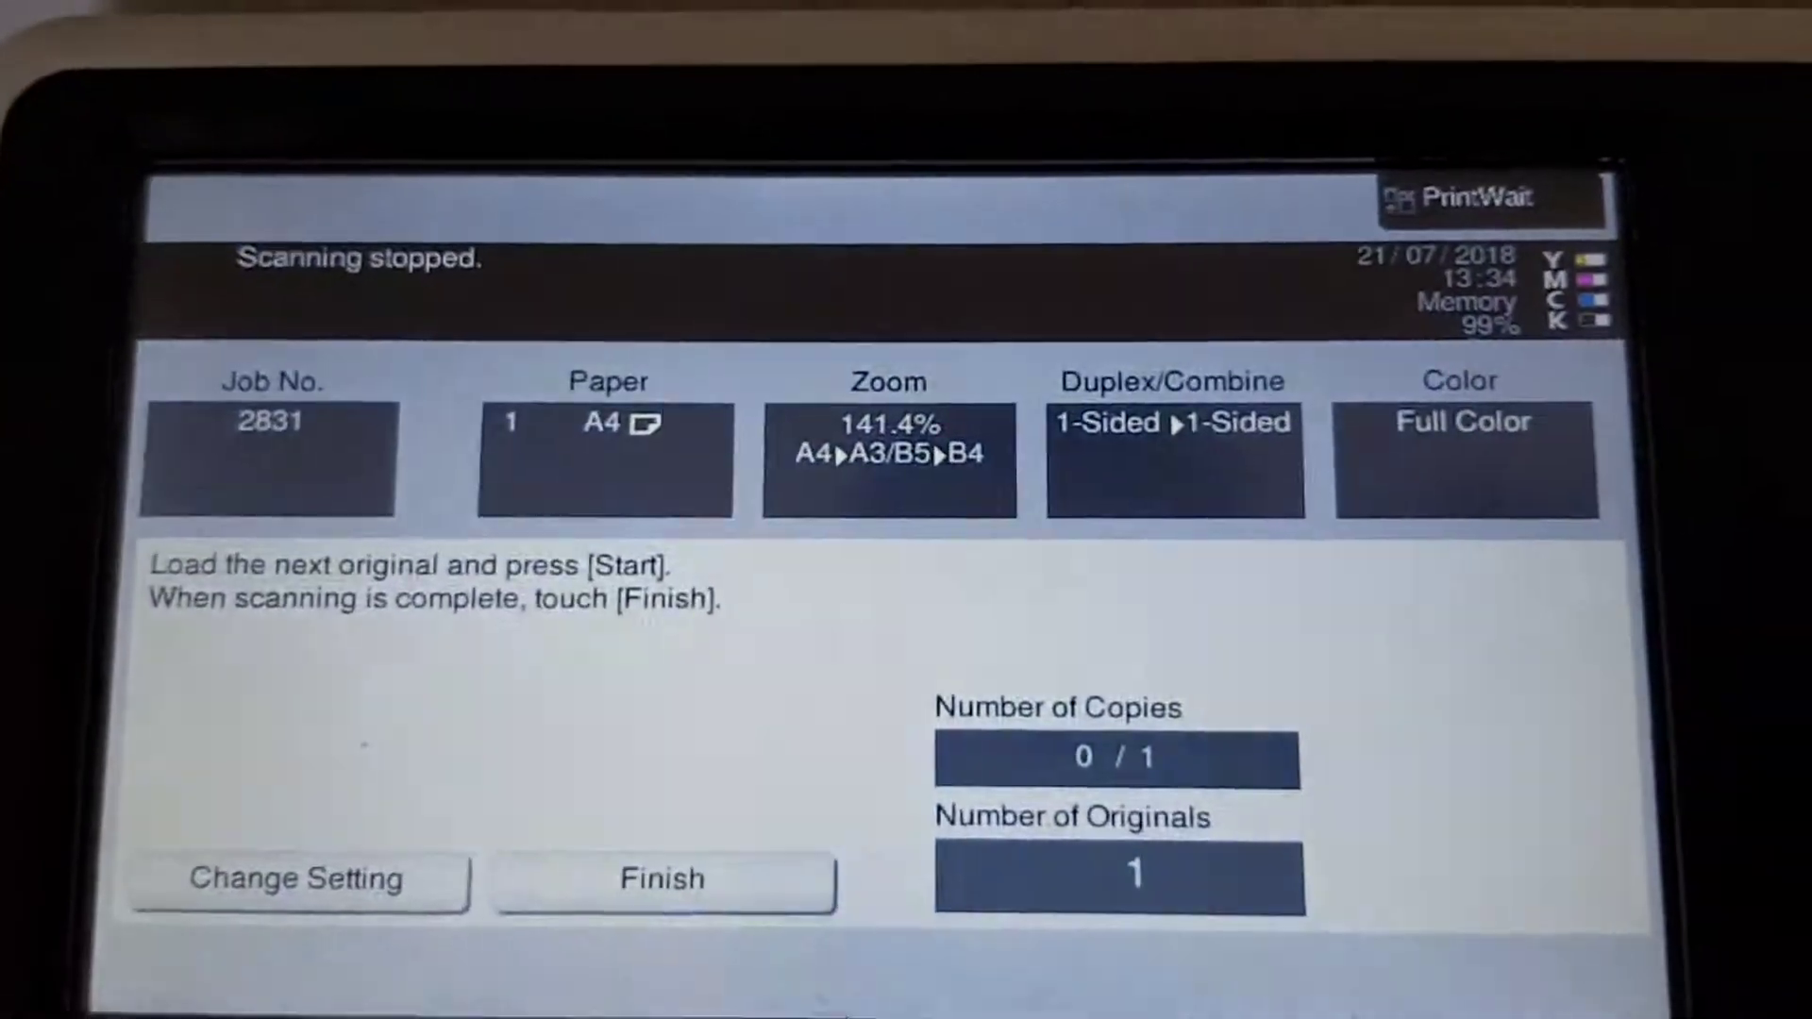
# - Mark scanning of job 2831's original as finished, ready to print at 141.4%
pyautogui.click(663, 878)
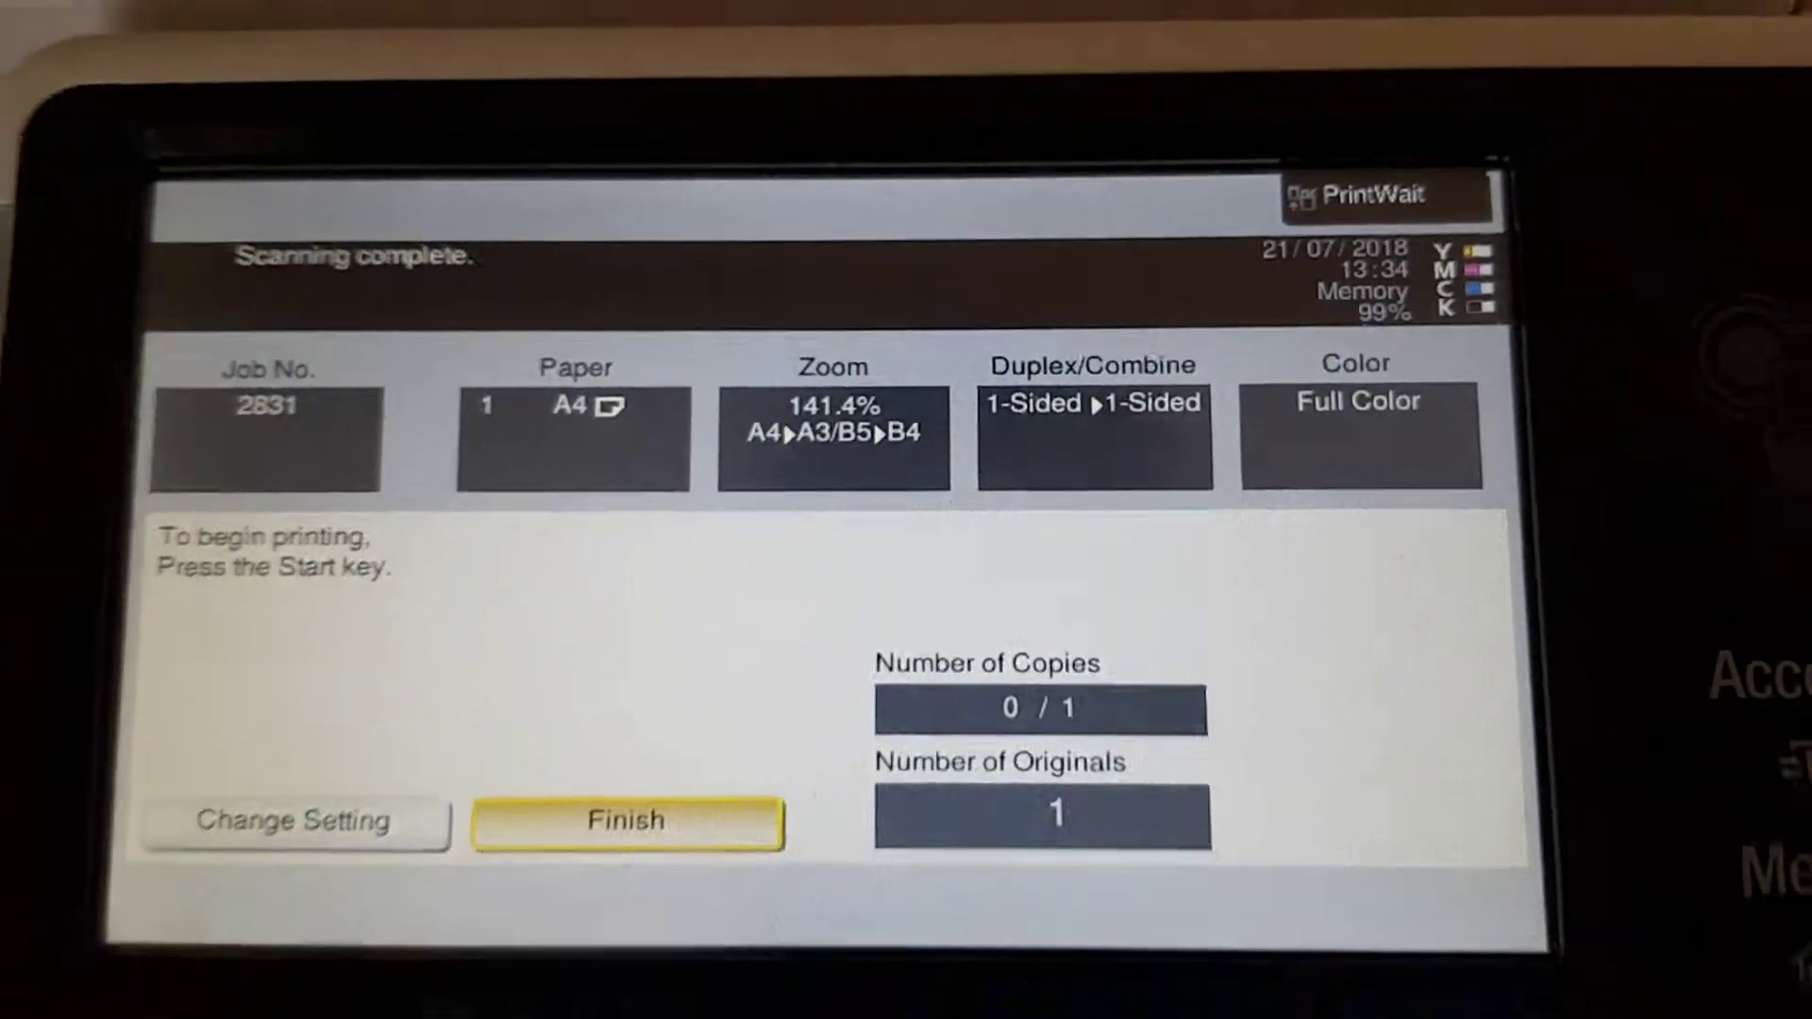